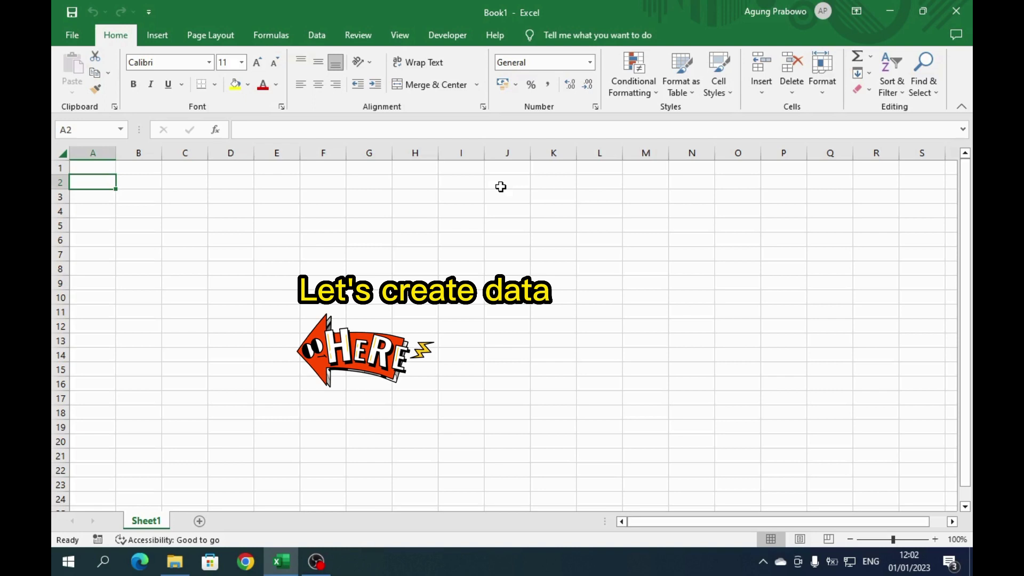
- Enter the headers Name, Performance and Skill in A1:C1
key("Up")
type("nA")
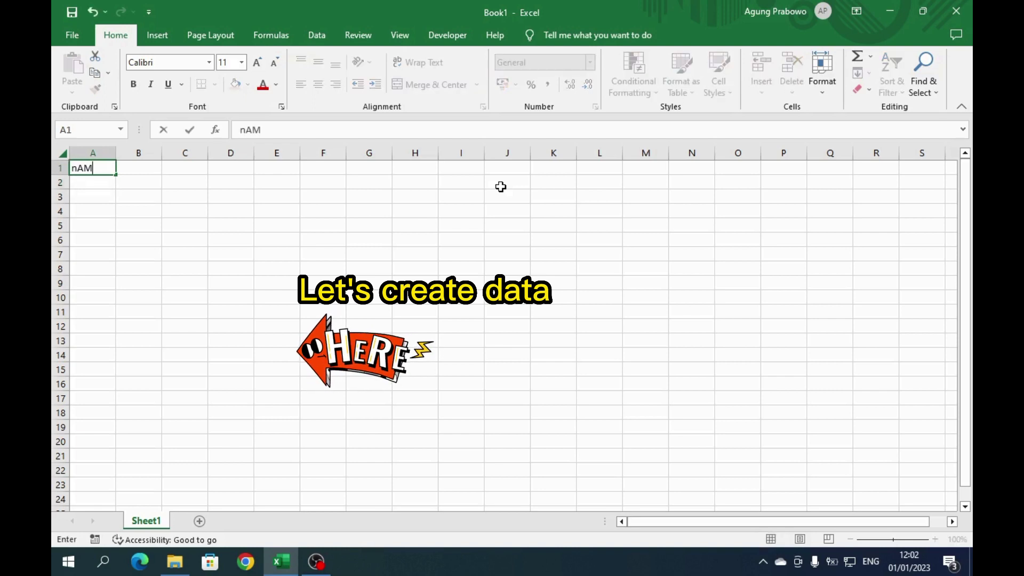
type("ME")
key("Tab")
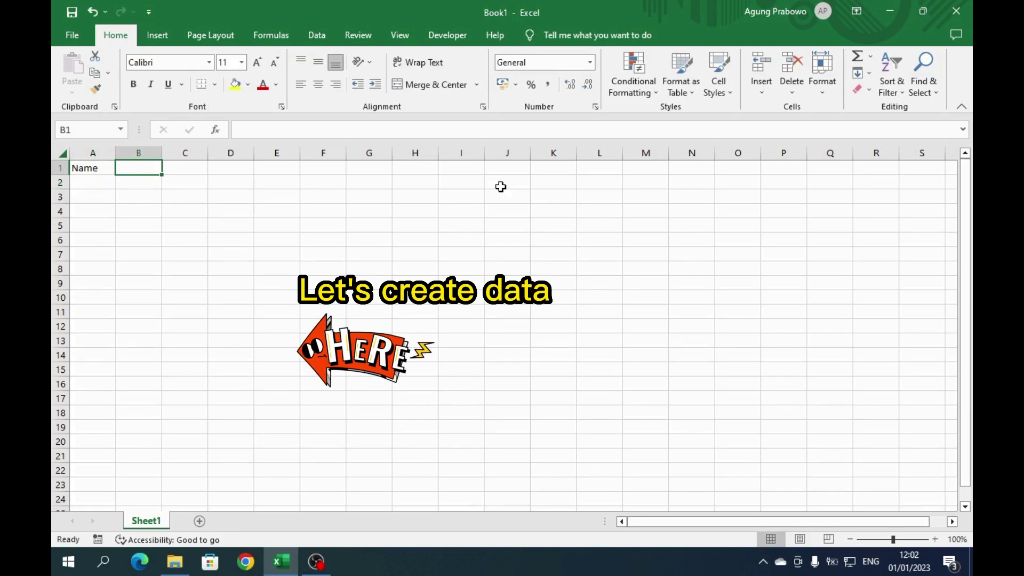
type("Pr")
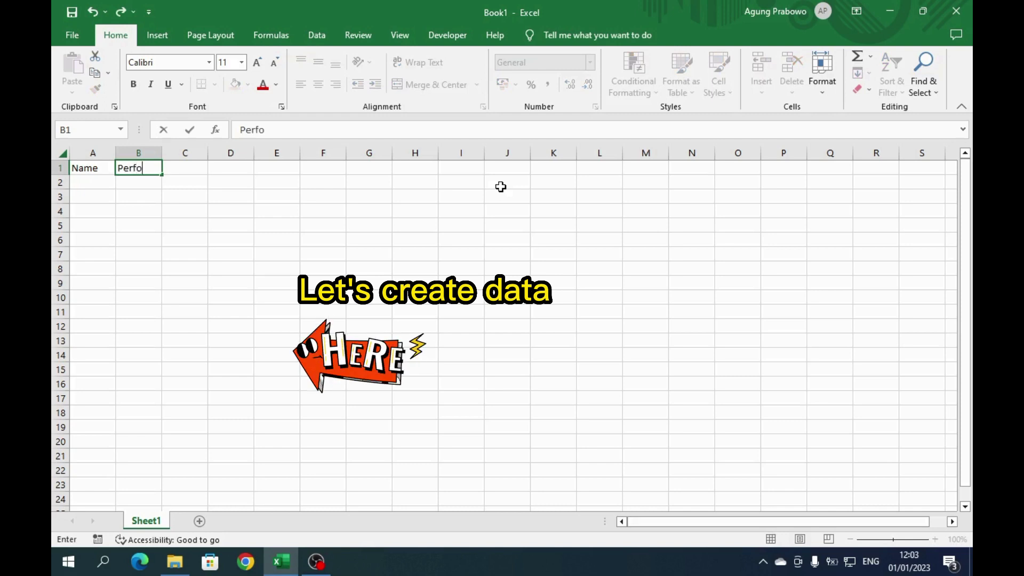
type("formance")
key("Tab")
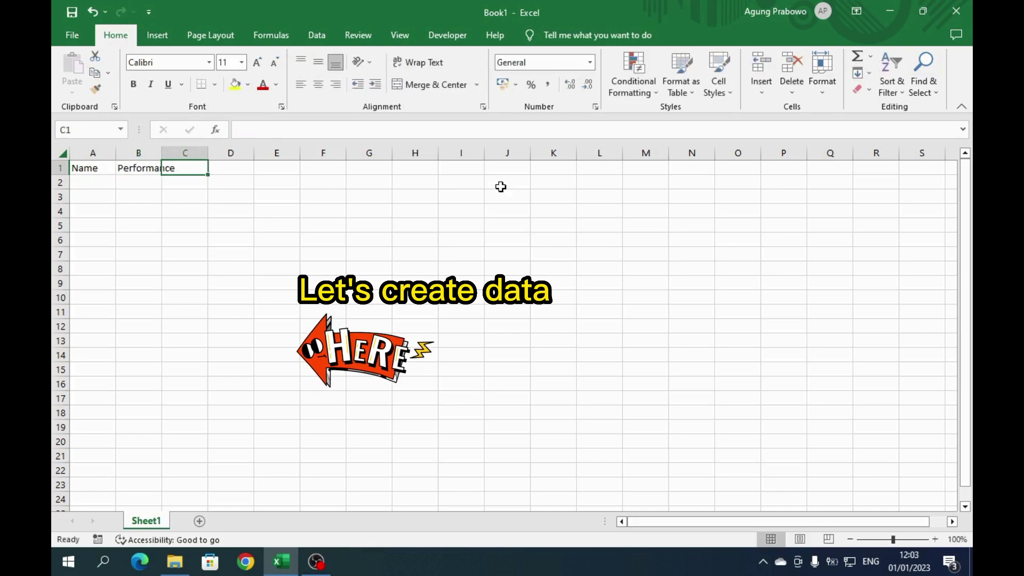
type("Skill")
key("Return")
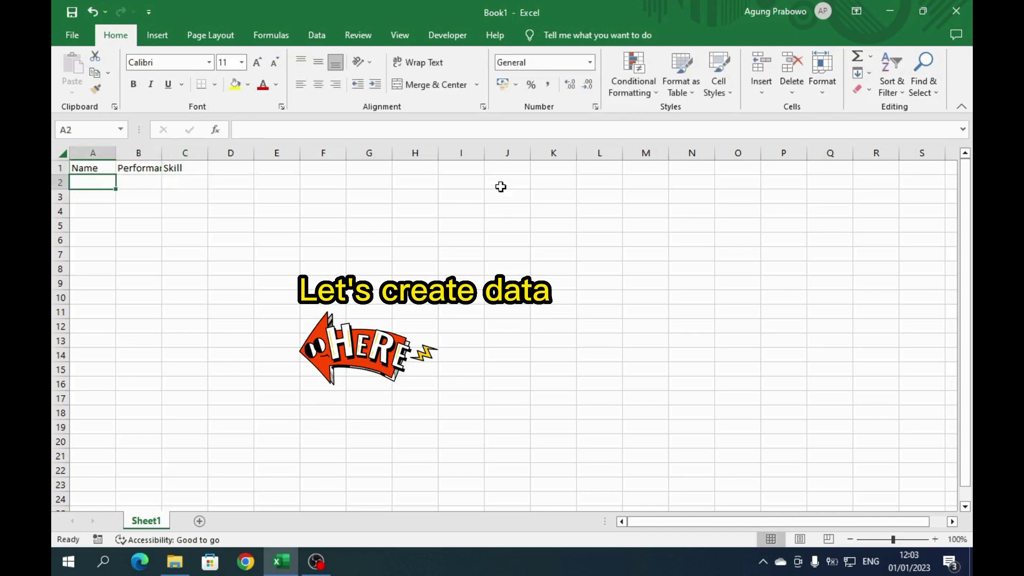
- Enter the first five people's names in A2:A6 and widen column A to fit them
key("Return")
key("Return")
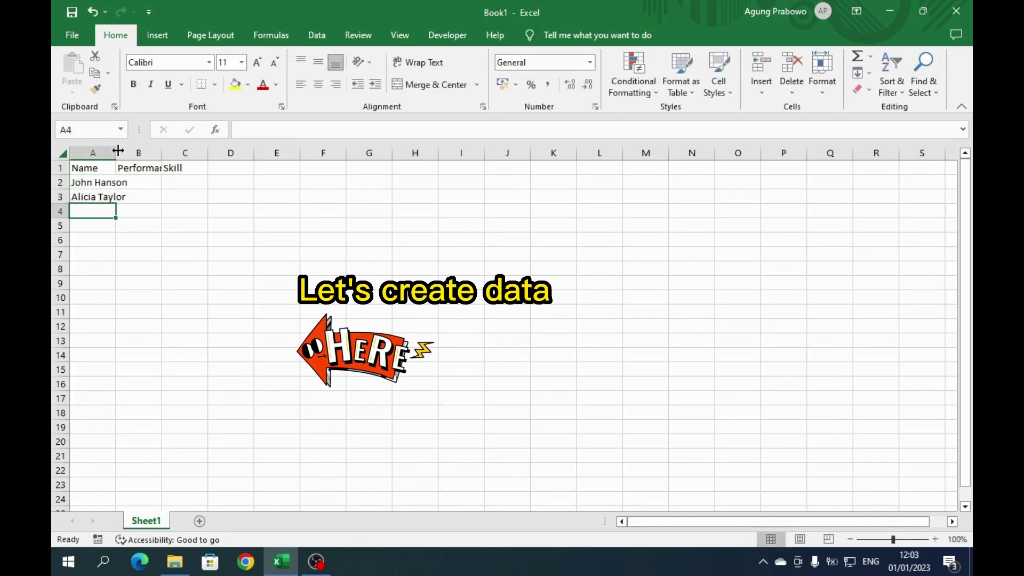
left_click_drag(118, 151, 151, 151)
key("Return")
key("Return")
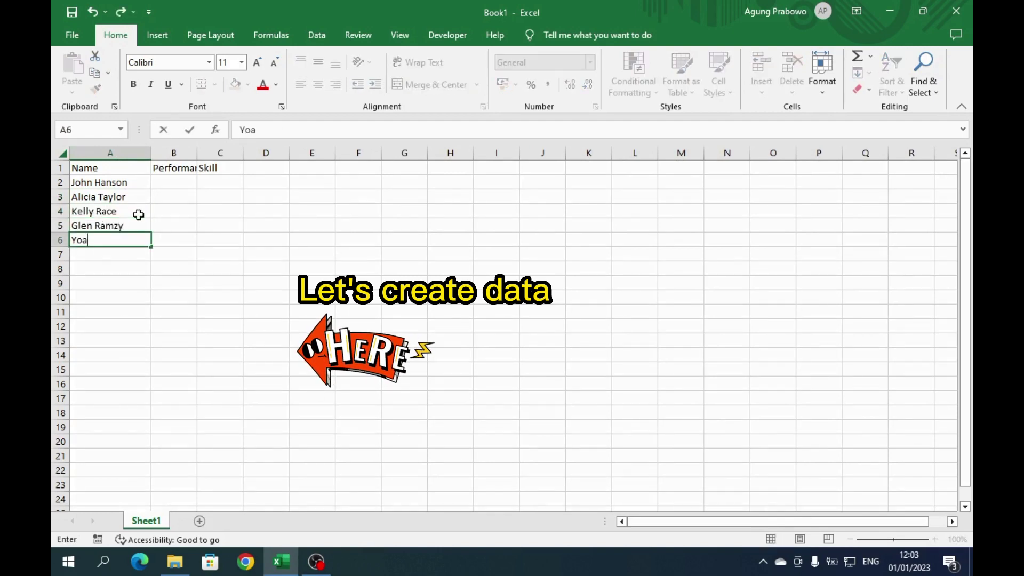
key("Return")
- Enter the next eight people's names in A7:A14
type("Ricky Martin")
key("Return")
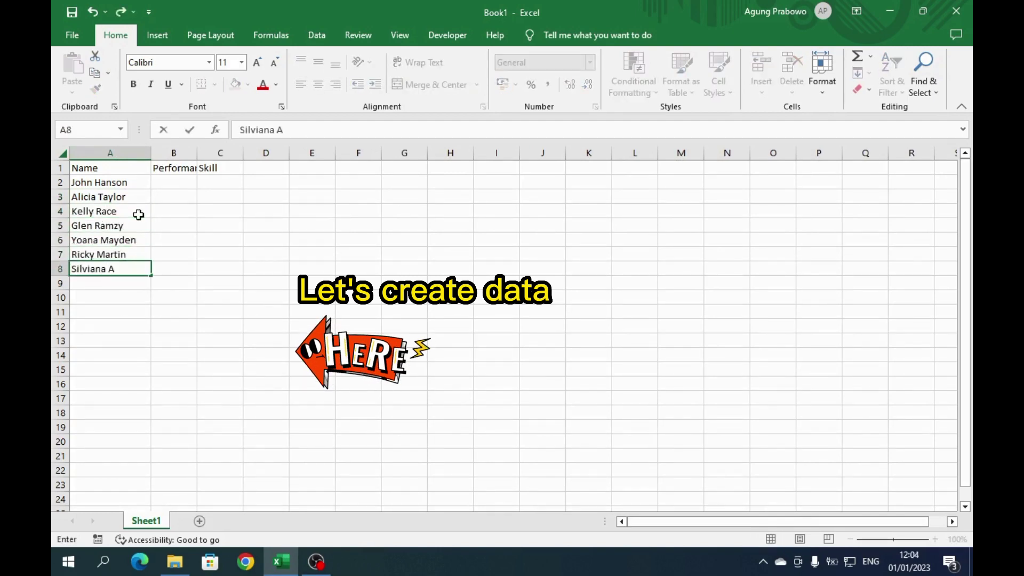
key("Return")
key("Return")
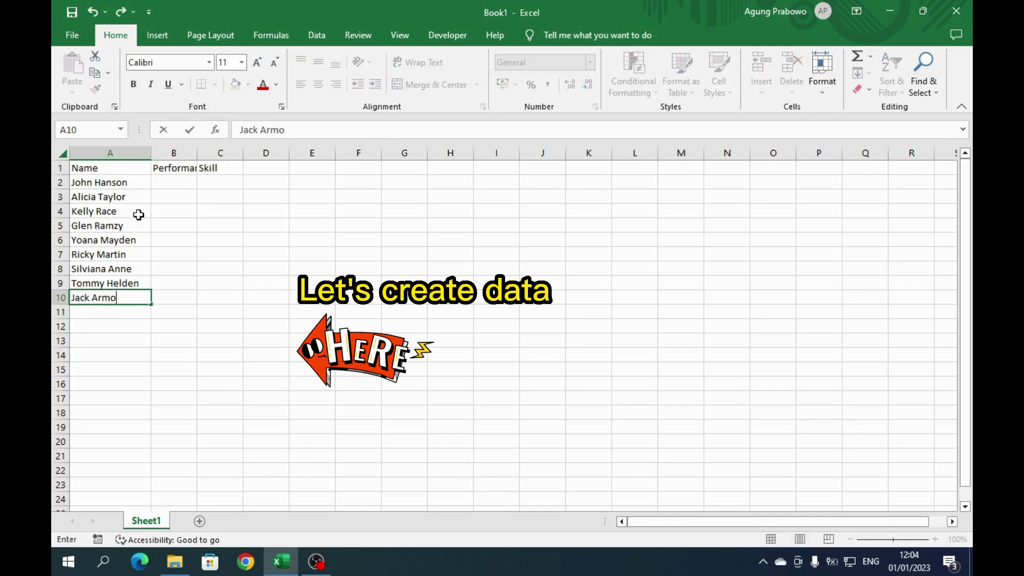
key("Return")
key("Return")
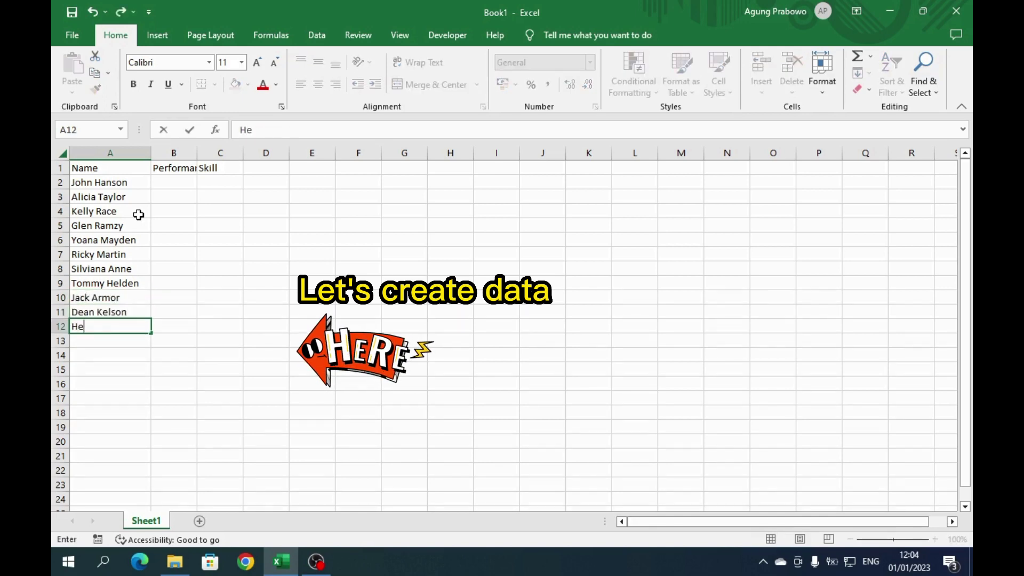
key("Return")
type("Clark Wayne")
key("Return")
type("Bruc")
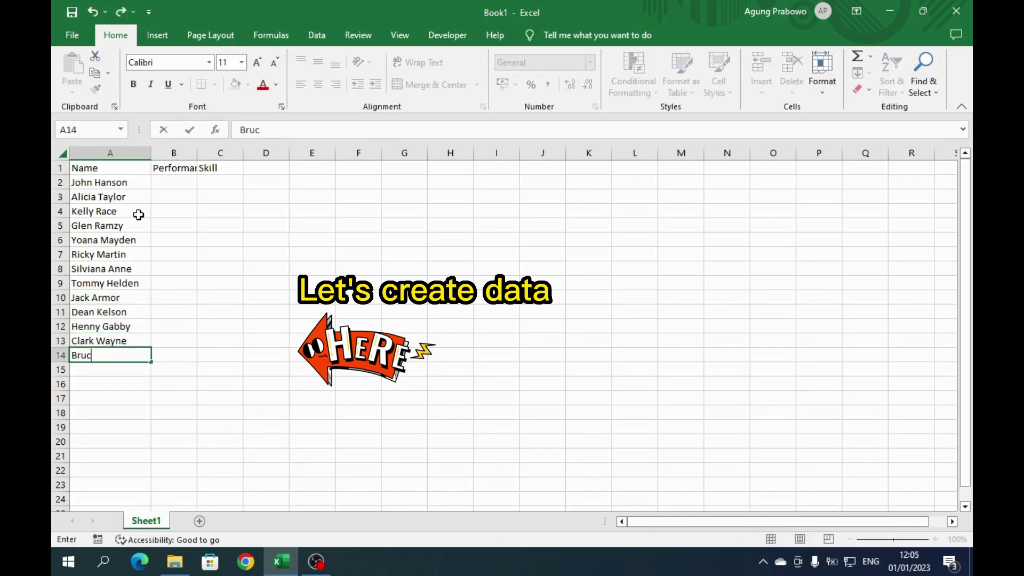
type("e Kent")
key("Return")
- Enter the last seven names in A15:A21 and select the whole table A1:C21
key("Return")
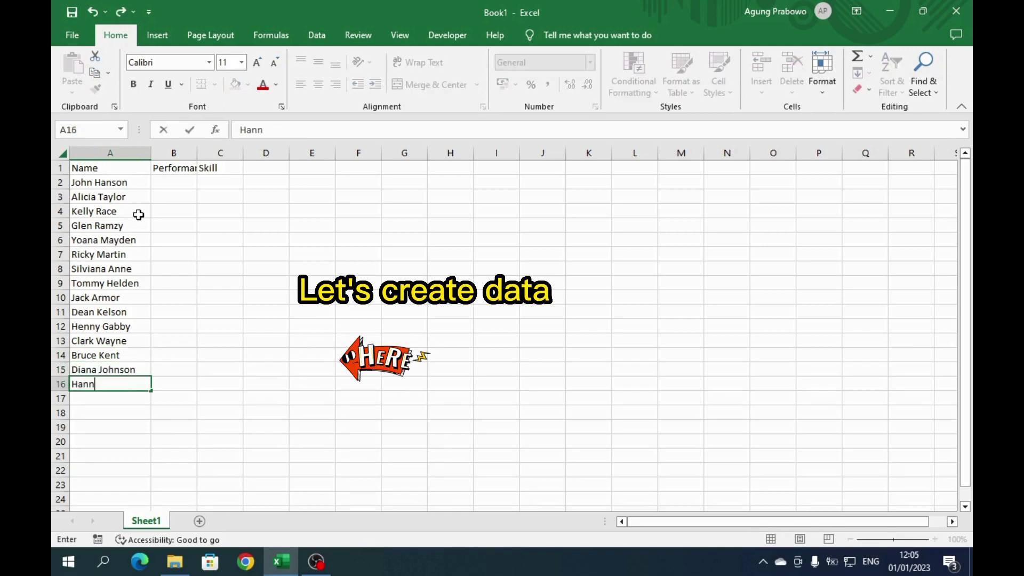
key("Return")
key("Return")
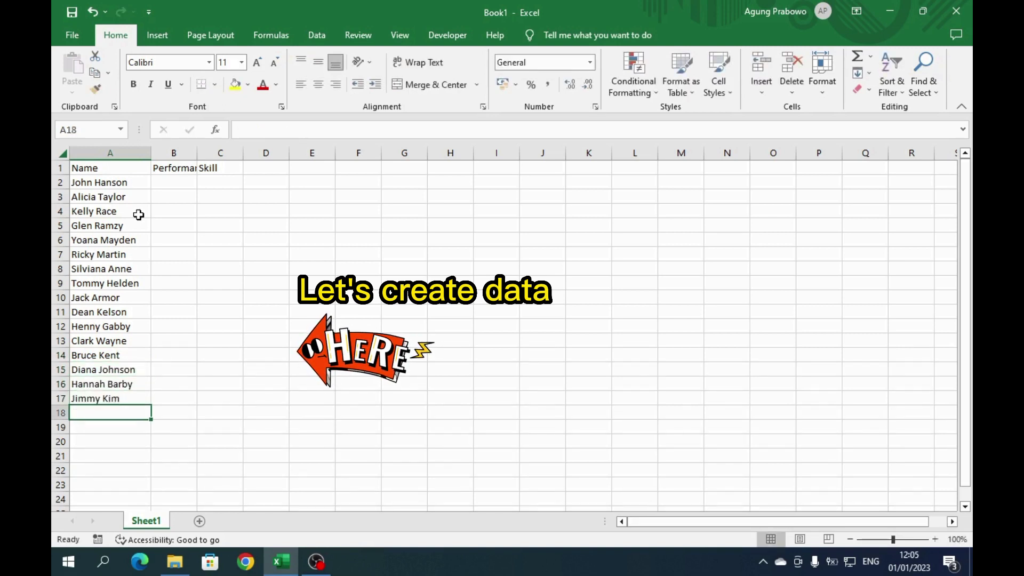
key("Return")
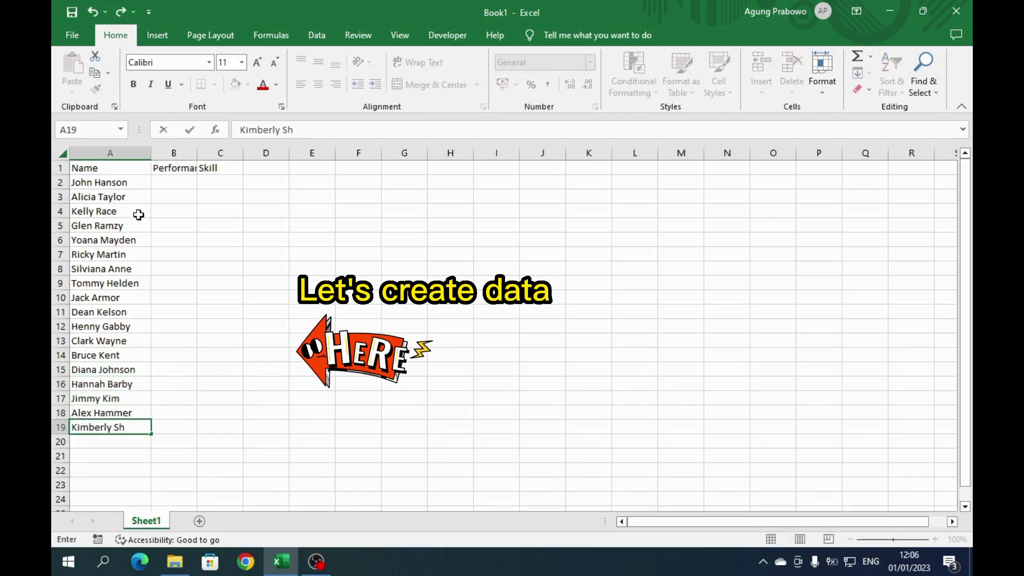
key("Return")
key("Return")
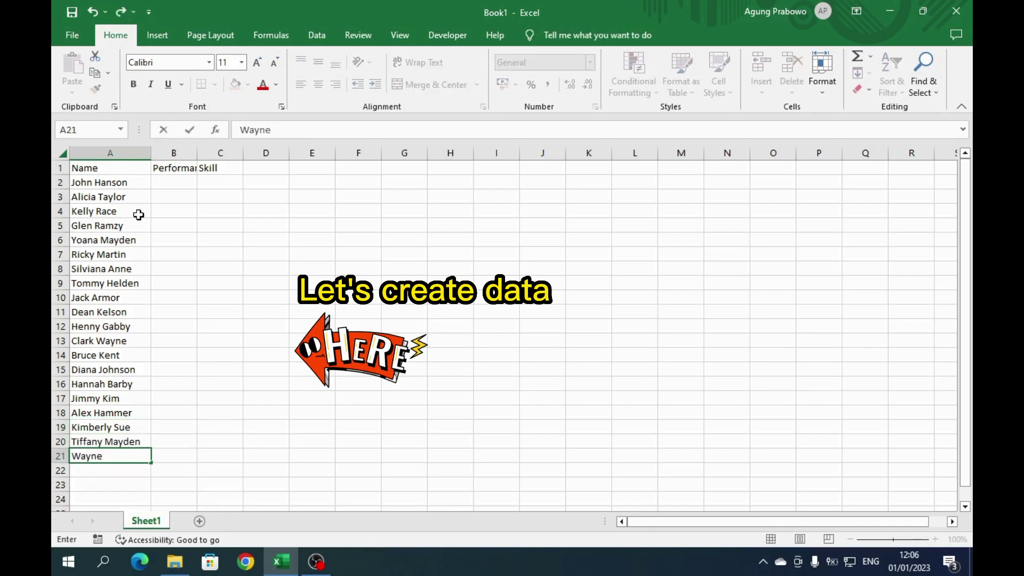
key("Return")
key("ctrl+a")
- Apply All Borders to the table and enter Performance scores of 1–3 in column B
left_click(201, 84)
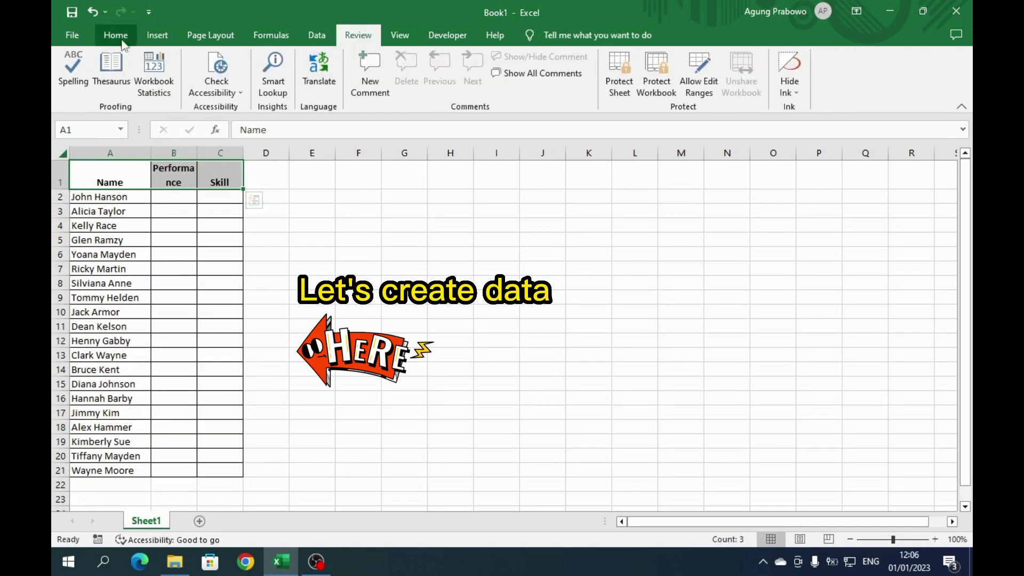
type("1 1 3 5 7")
key("Up")
key("Up")
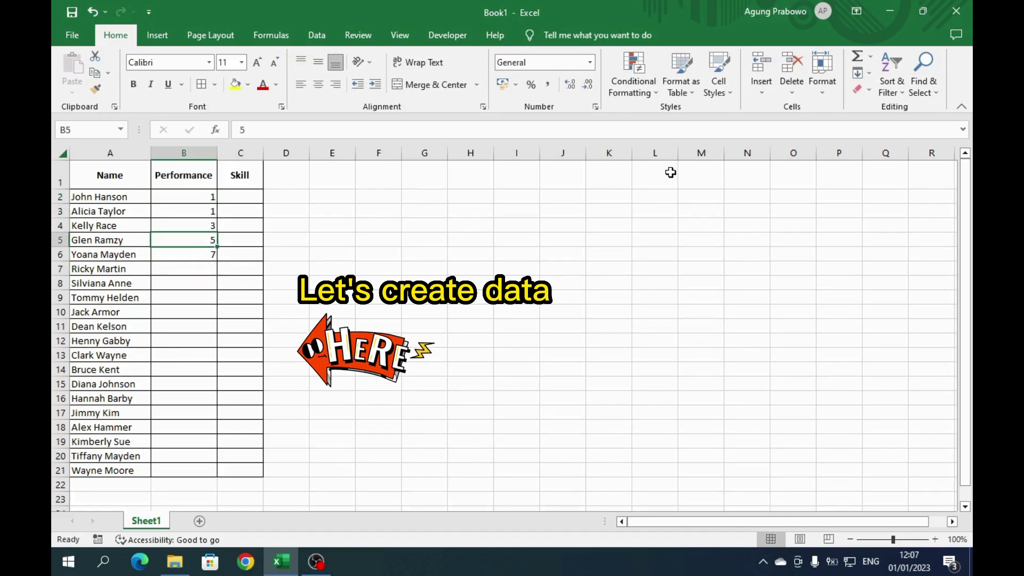
type("2 2 3 1 2 1 3 2 1 3 3 2 3 1 2 2 3")
- Enter Skill scores of 1–3 for all twenty people in C2:C21
key("Right")
key("ctrl+Up")
key("Down")
type("2")
key("Return")
type("3 1 2 3 1 1 2 3 2 1 2 3 1 2 2 1 3 3 3")
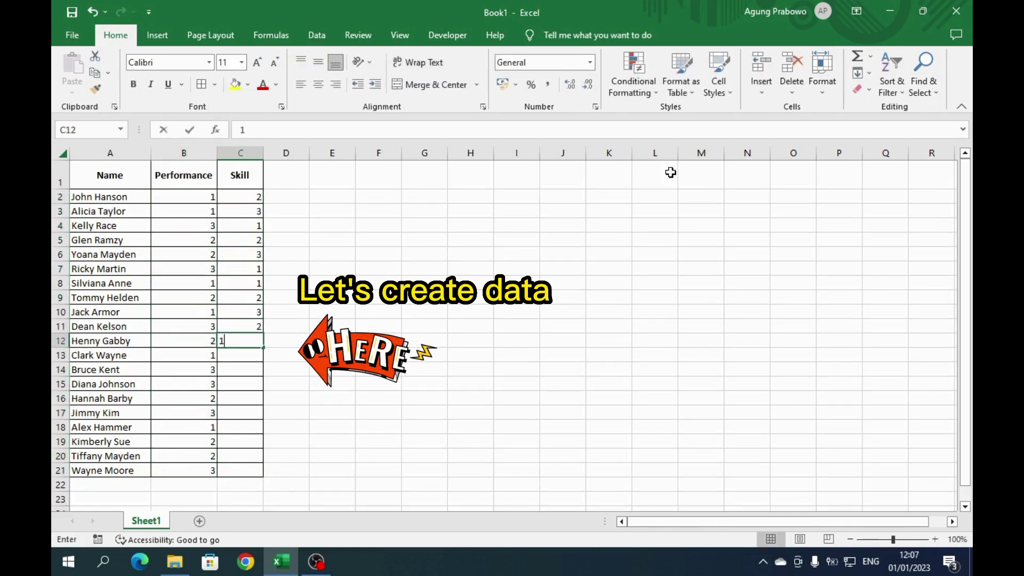
key("ctrl+Up")
key("ctrl+Up")
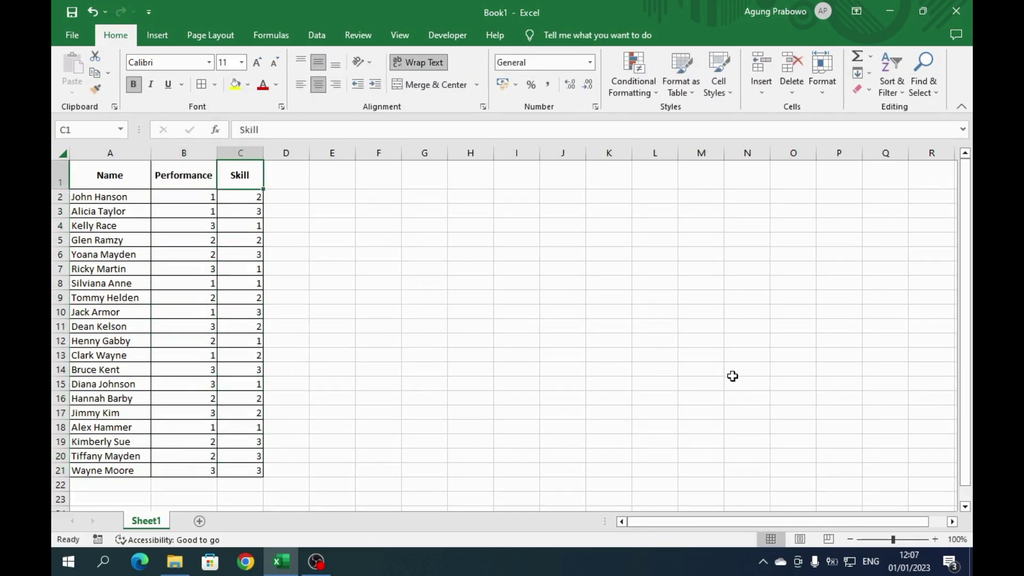
left_click(464, 227)
key("Up")
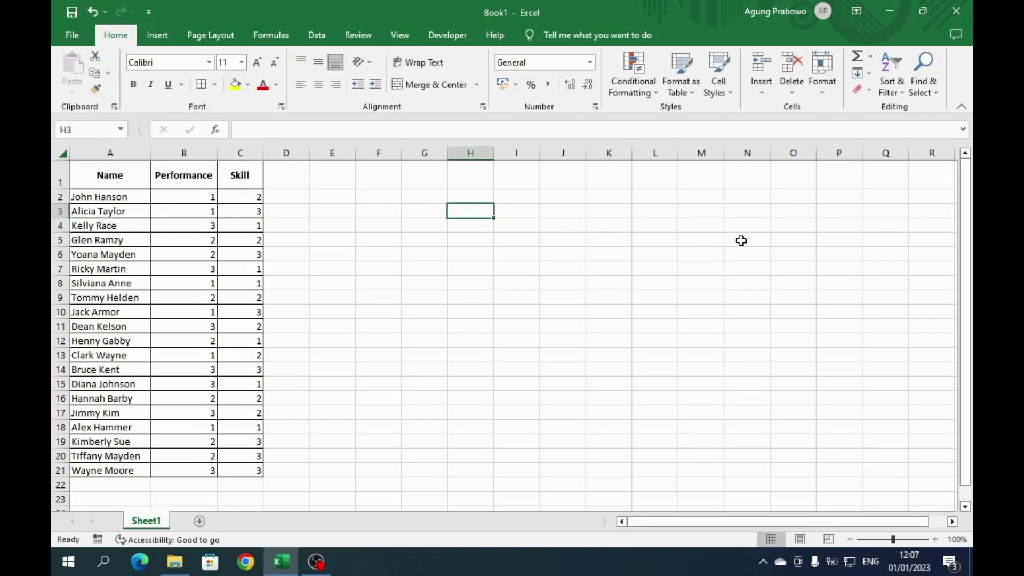
- Enter =COUNTIFS(B2:B21,1,C2:C21,1) in H17, returning 2, and widen columns H through L
type("=")
key("Escape")
left_click(471, 412)
type("=coun")
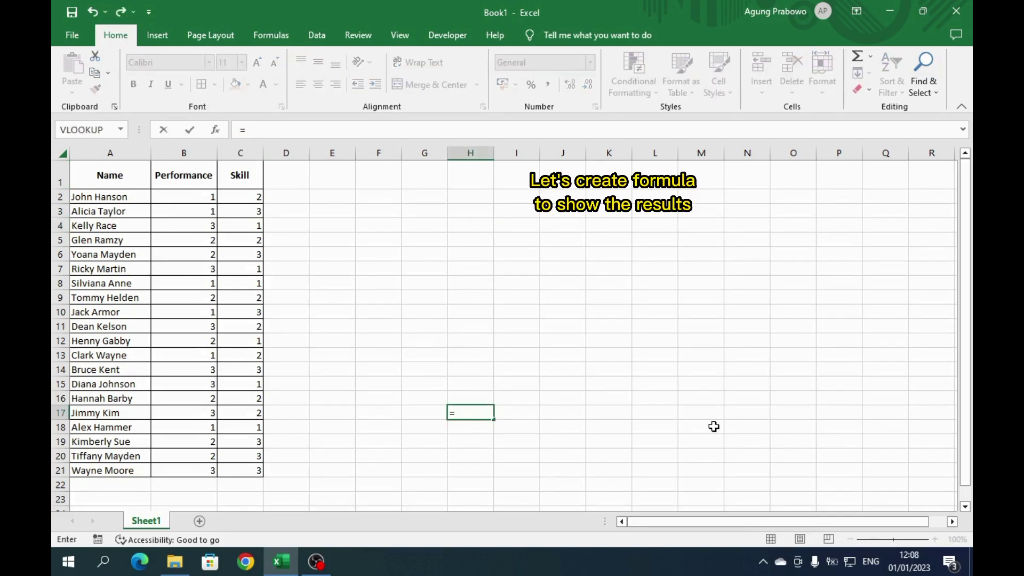
key("Down")
key("Down")
key("Down")
key("Down")
key("Tab")
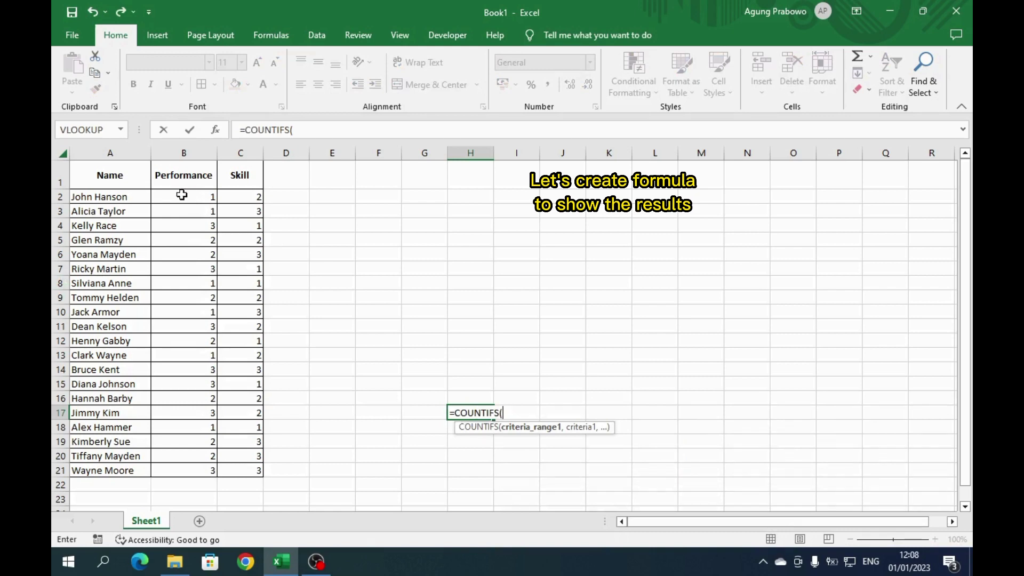
left_click_drag(182, 196, 217, 470)
type(",")
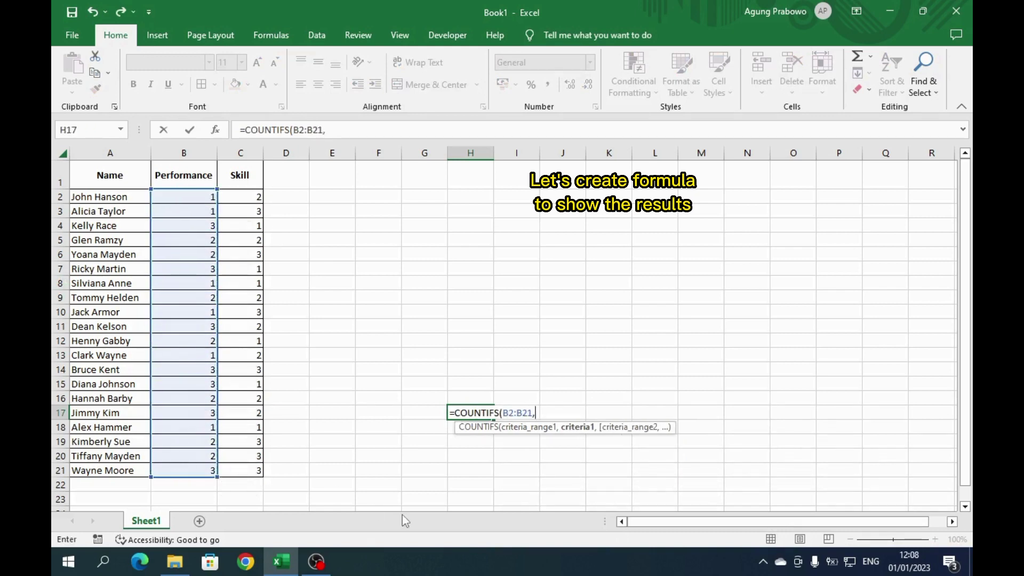
type("1,")
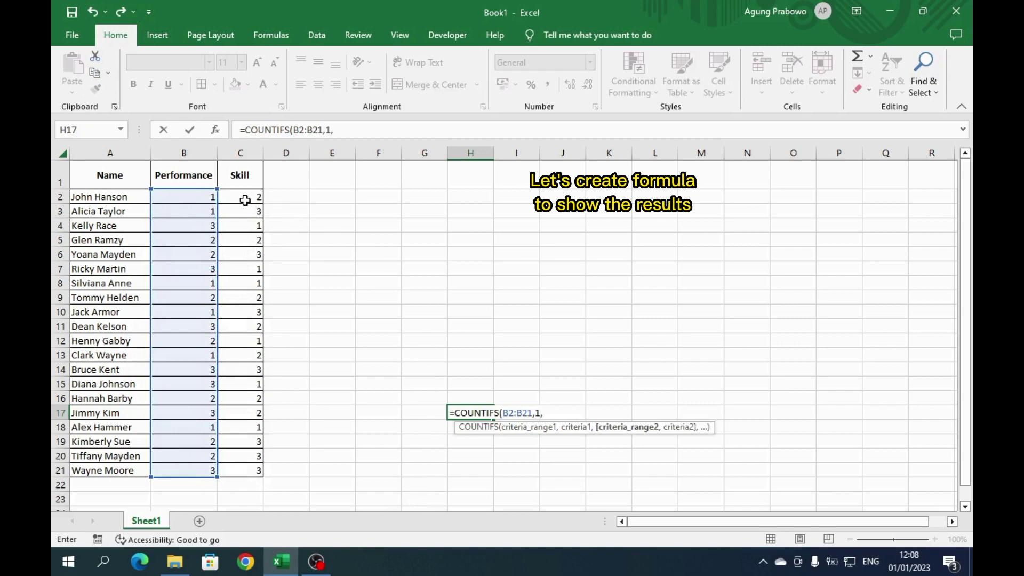
left_click_drag(245, 200, 239, 466)
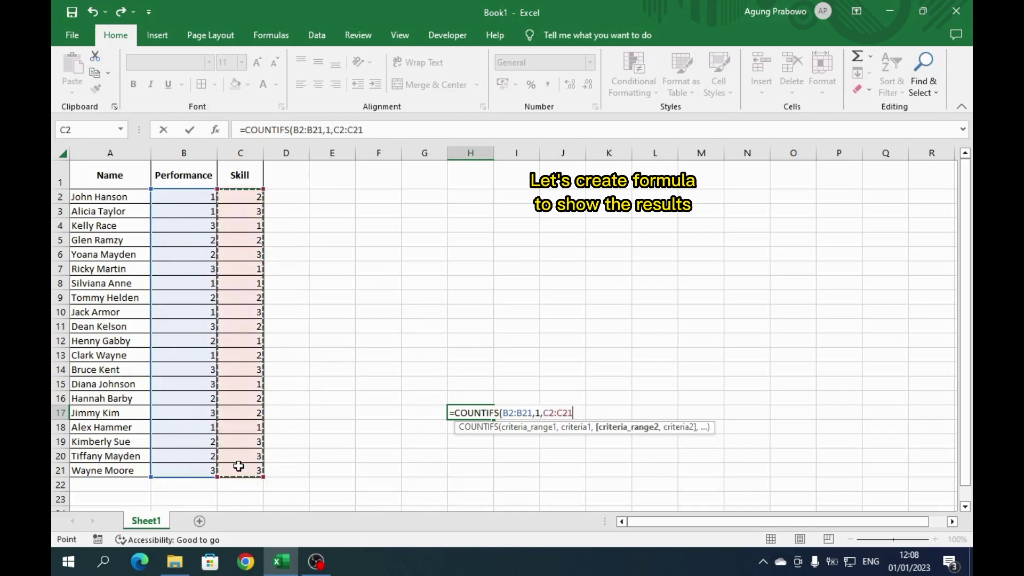
type(",")
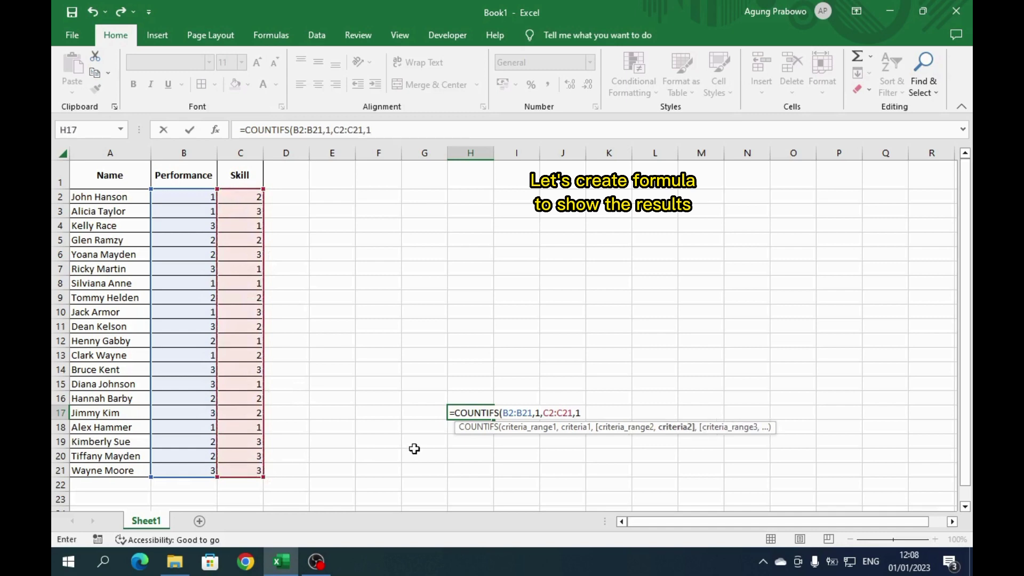
type("1)")
key("ctrl+Return")
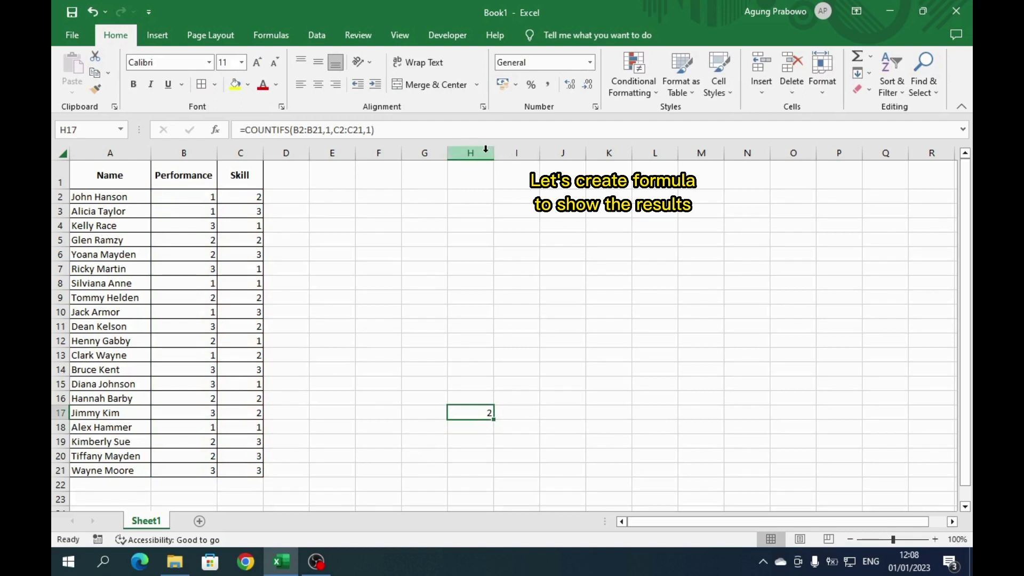
left_click_drag(481, 151, 667, 151)
left_click_drag(496, 153, 520, 154)
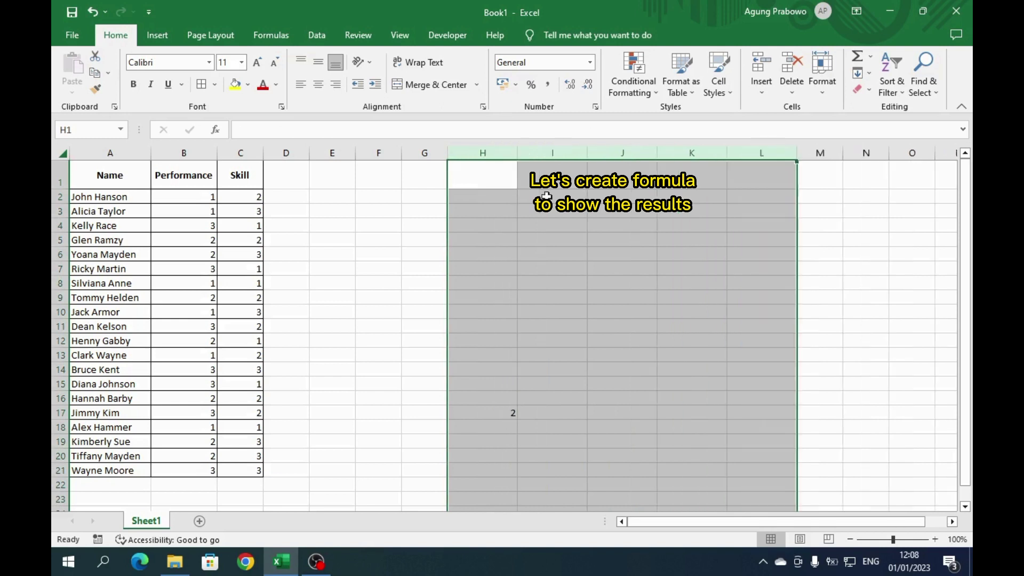
- Enter =COUNTIFS(B2:B21,1,C2:C21,2) in J17 to count Performance 1 with Skill 2
left_click(636, 414)
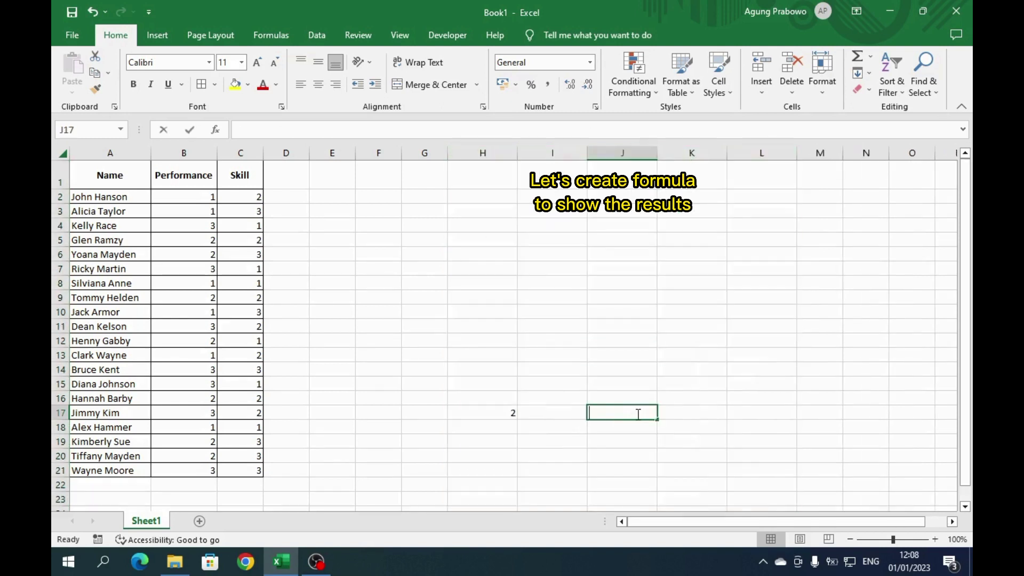
type("=cou")
key("Down")
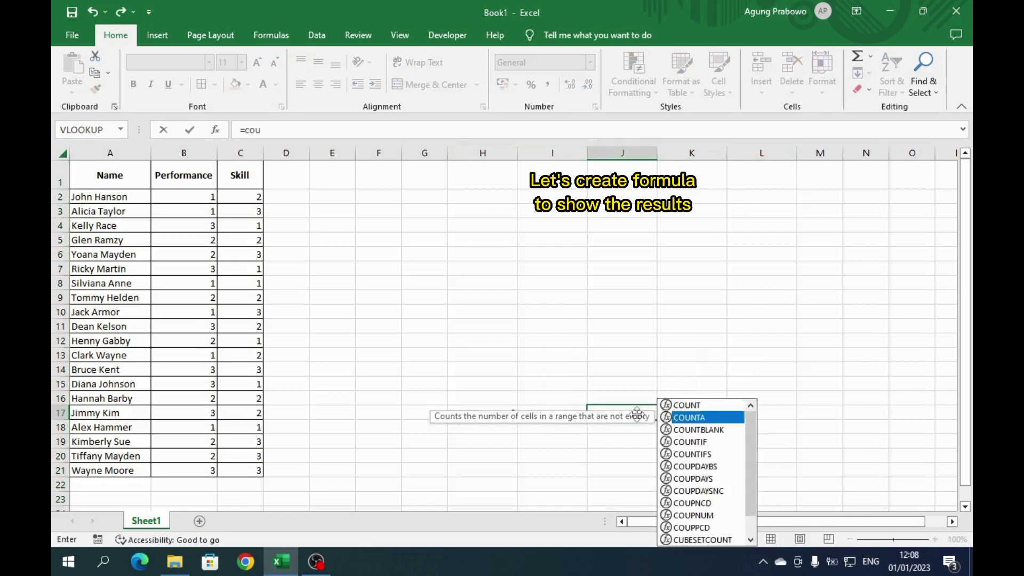
key("Down")
key("Down")
key("Down")
key("Tab")
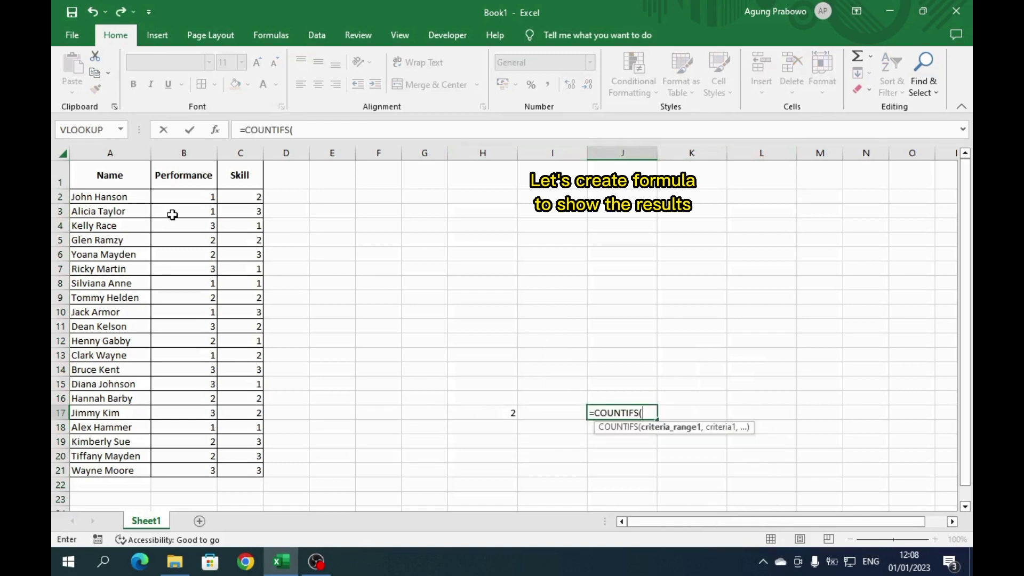
left_click_drag(185, 199, 179, 470)
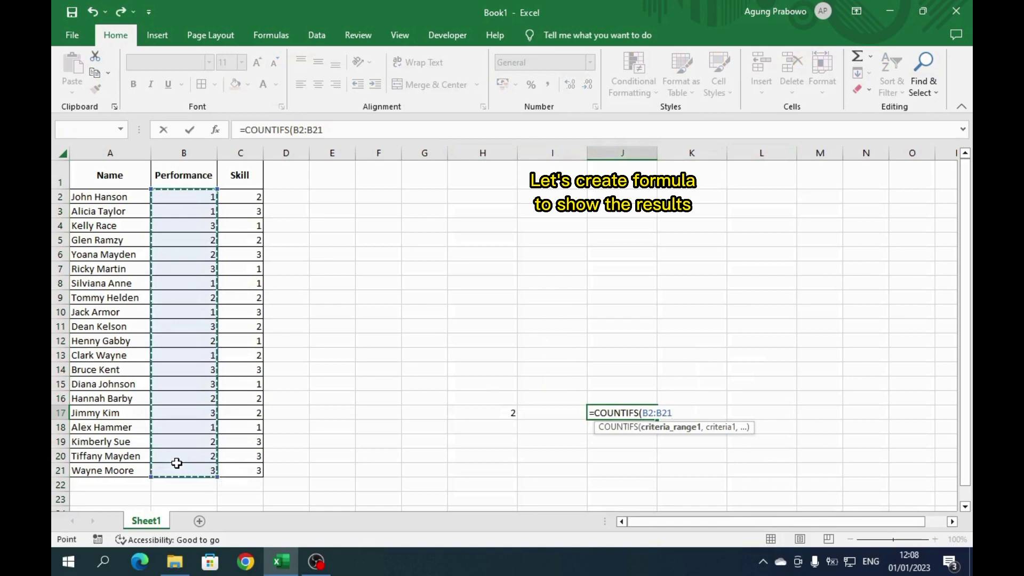
type(",")
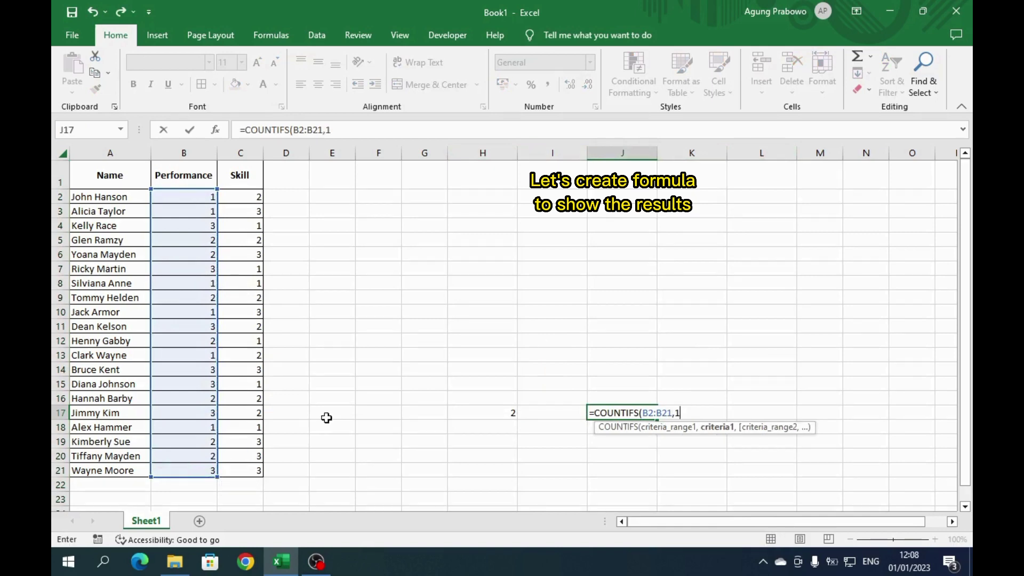
type("1,")
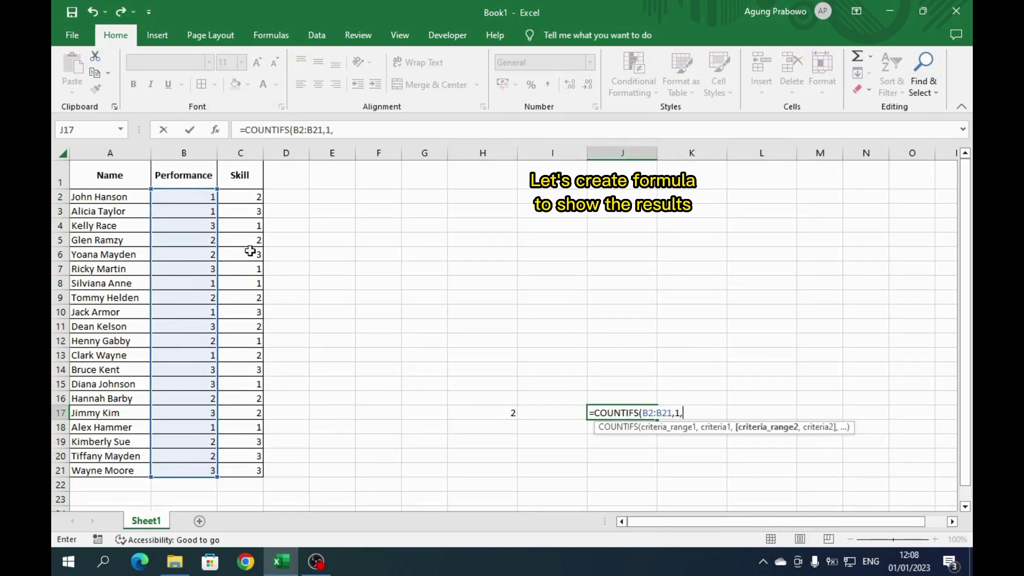
left_click_drag(248, 201, 242, 465)
type(",")
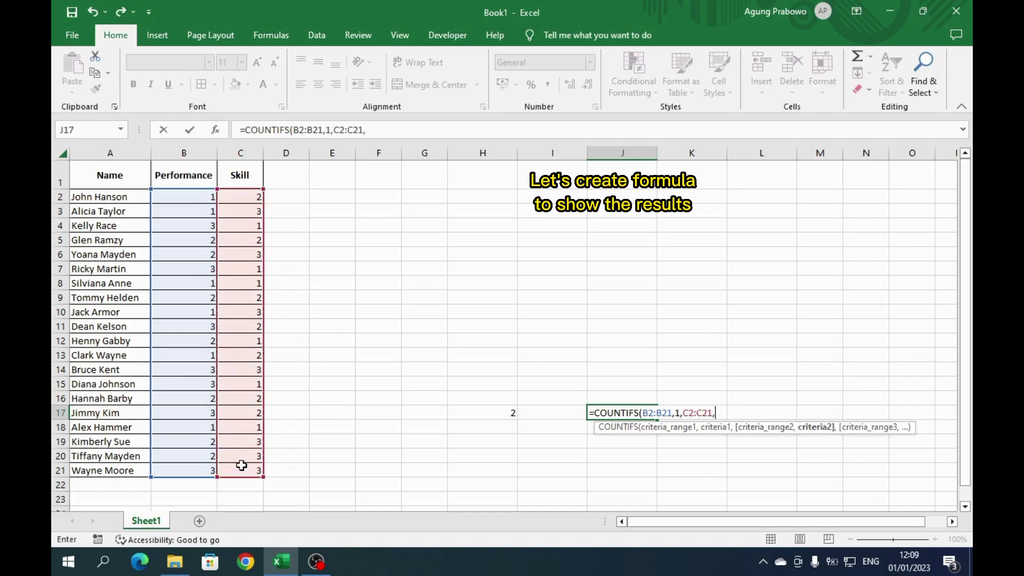
type("2)")
key("ctrl+Return")
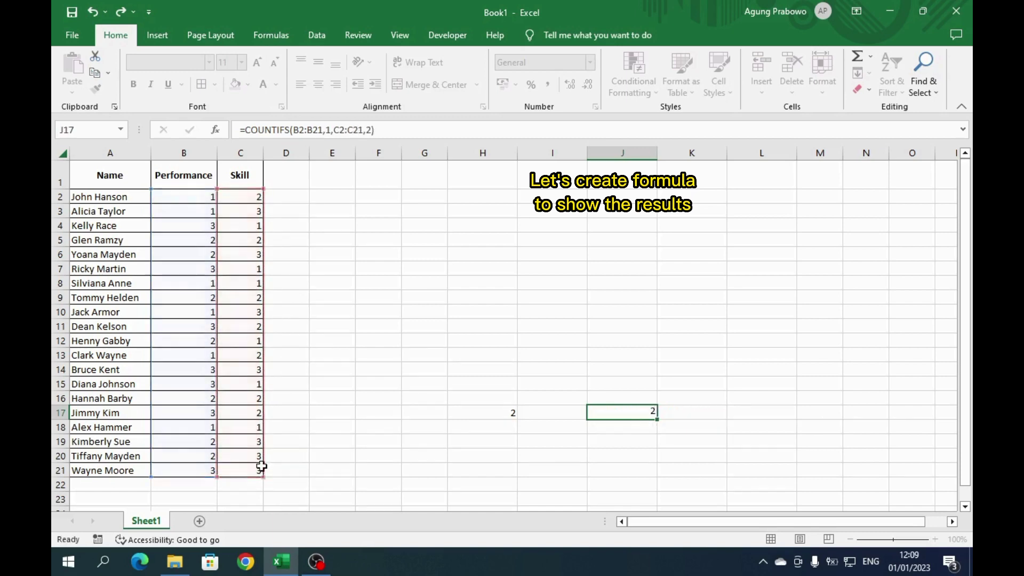
- Enter =COUNTIFS(B2:B21,1,C2:C21,3) in L17 to count Performance 1 with Skill 3
key("Right")
key("Right")
type("=COUNTIFS(")
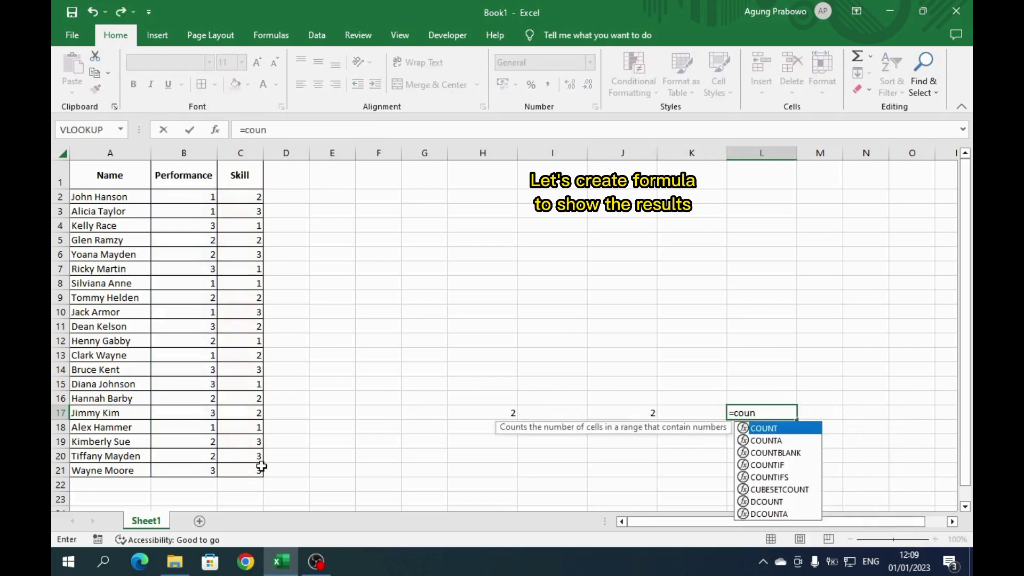
left_click_drag(190, 200, 176, 473)
type(",1,")
left_click_drag(240, 197, 249, 471)
type(",")
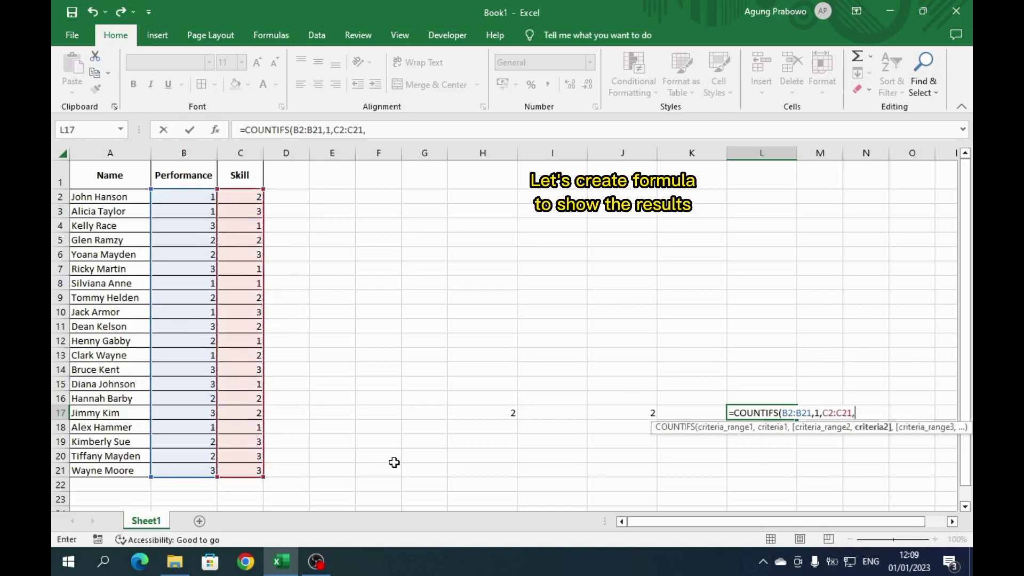
type("3)")
key("ctrl+Return")
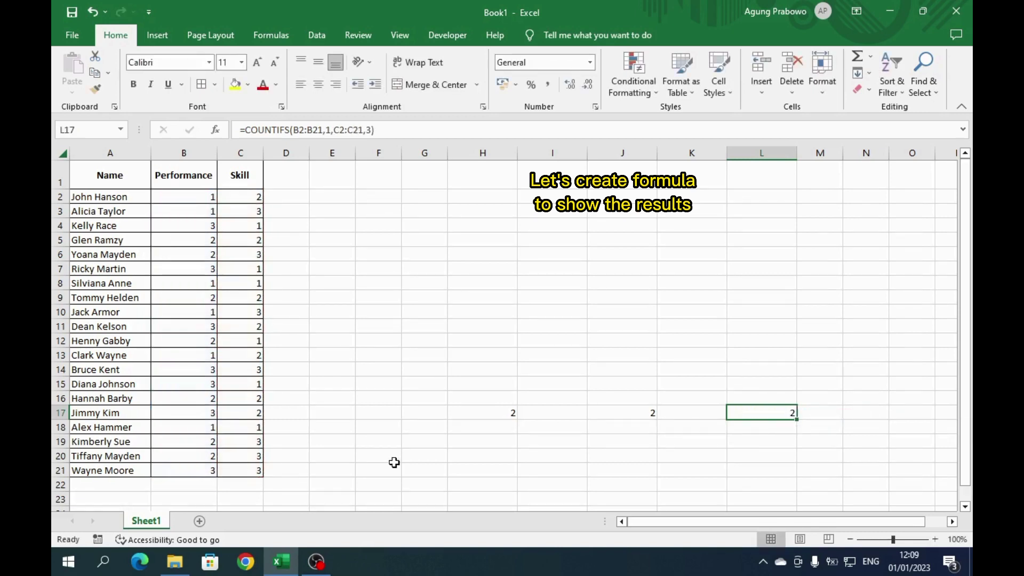
- Enter =COUNTIFS(B2:B21,2,C2:C21,1) in H12, giving 1
left_click(501, 342)
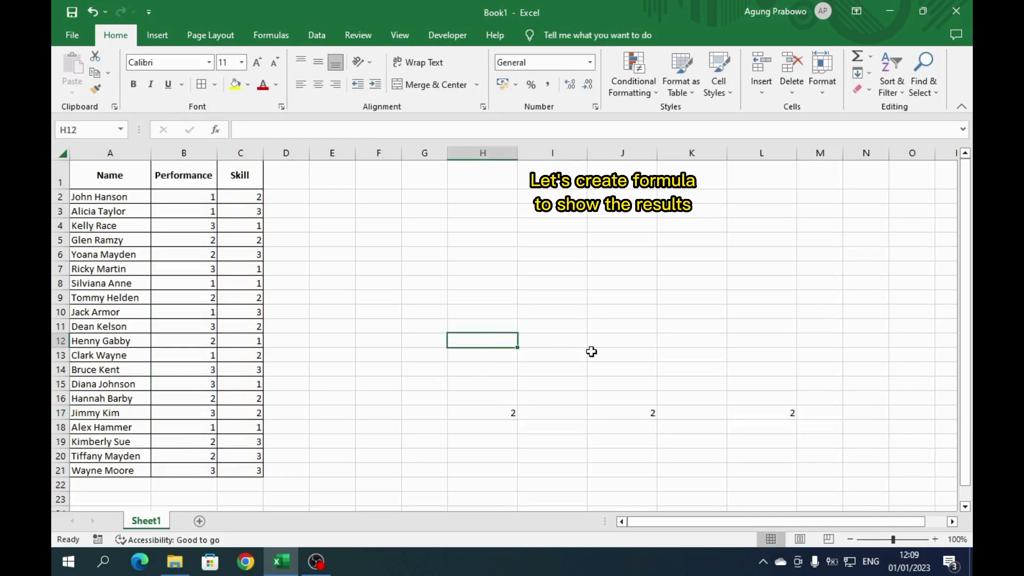
type("=cou")
key("Down")
key("Down")
key("Down")
key("Down")
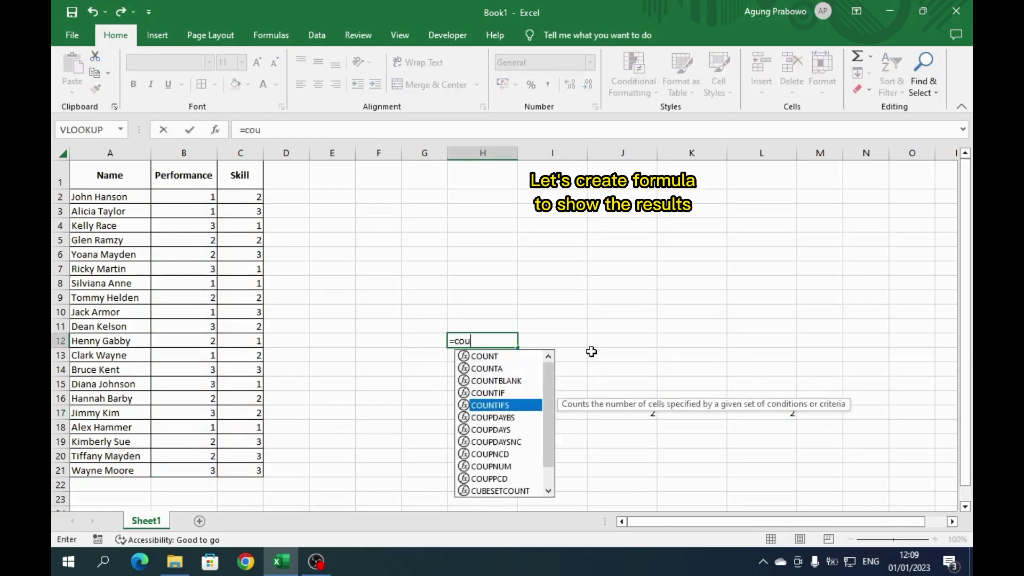
key("Tab")
left_click_drag(210, 196, 193, 472)
type(",2,")
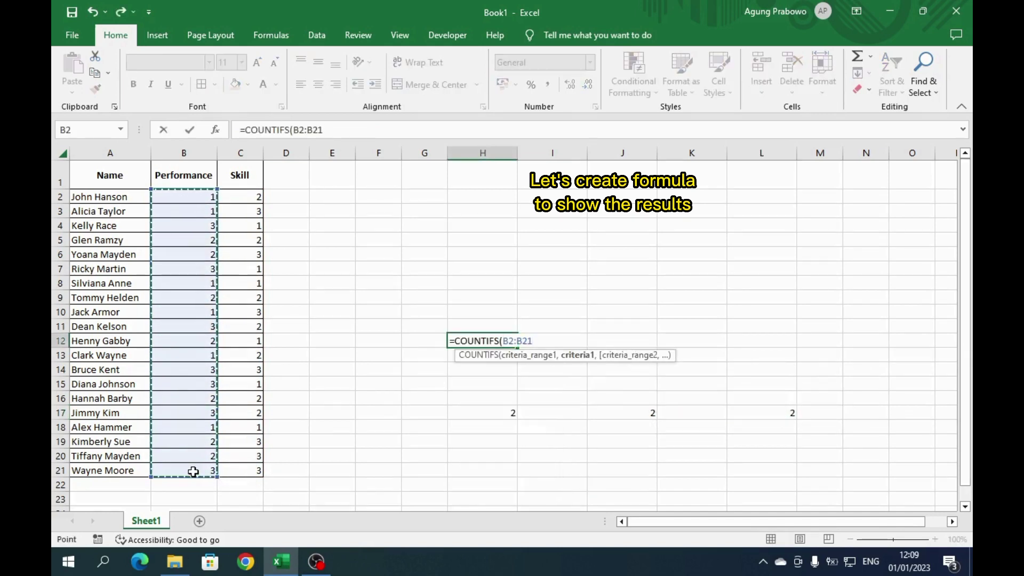
left_click_drag(236, 200, 235, 464)
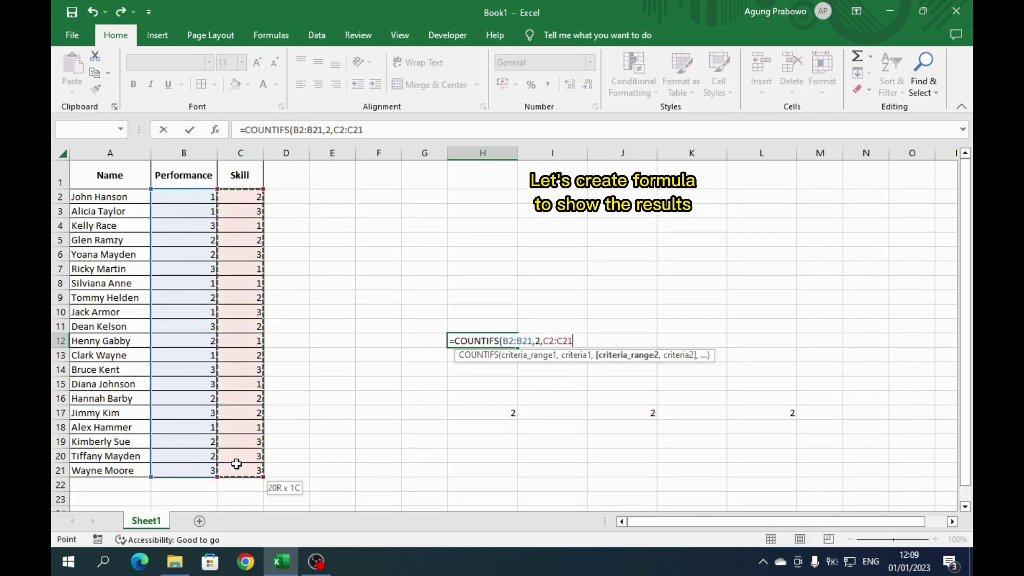
type(",1")
key("ctrl+Return")
- Enter =COUNTIFS(B2:B21,2,C2:C21,2) in J12, giving 3
key("Right")
key("Right")
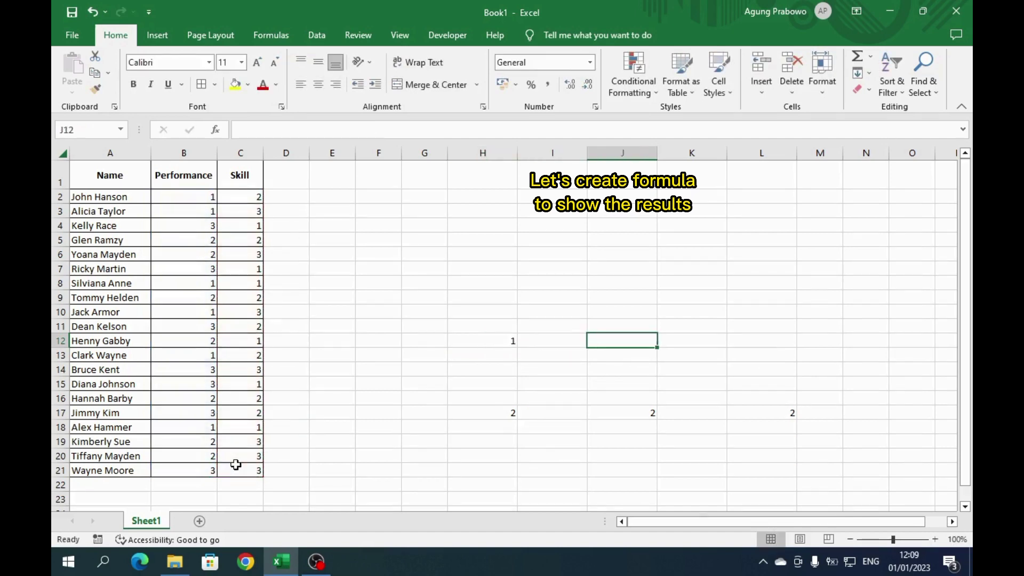
type("=cou")
key("Down")
key("Down")
key("Tab")
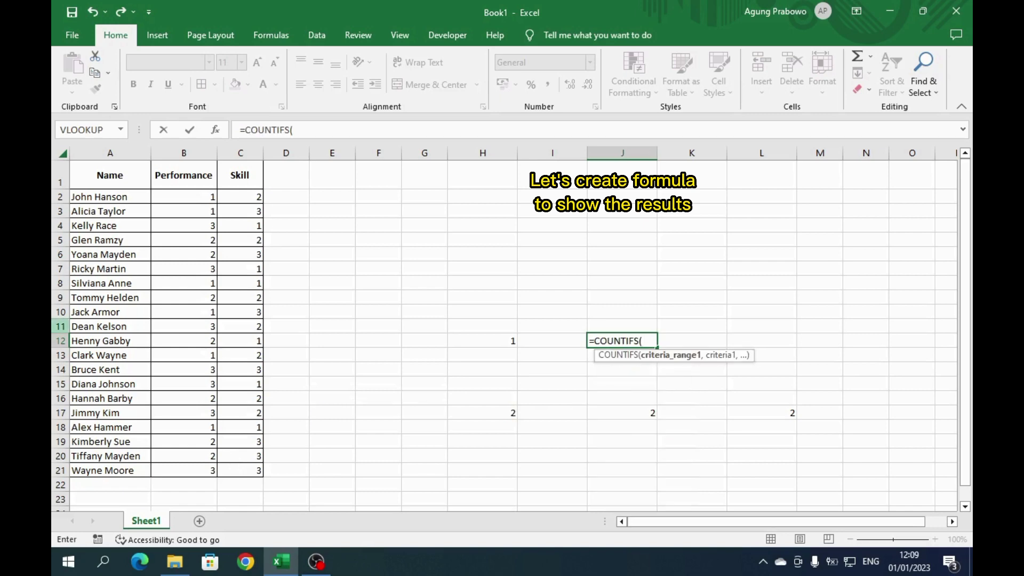
left_click_drag(197, 193, 204, 467)
type(",2,")
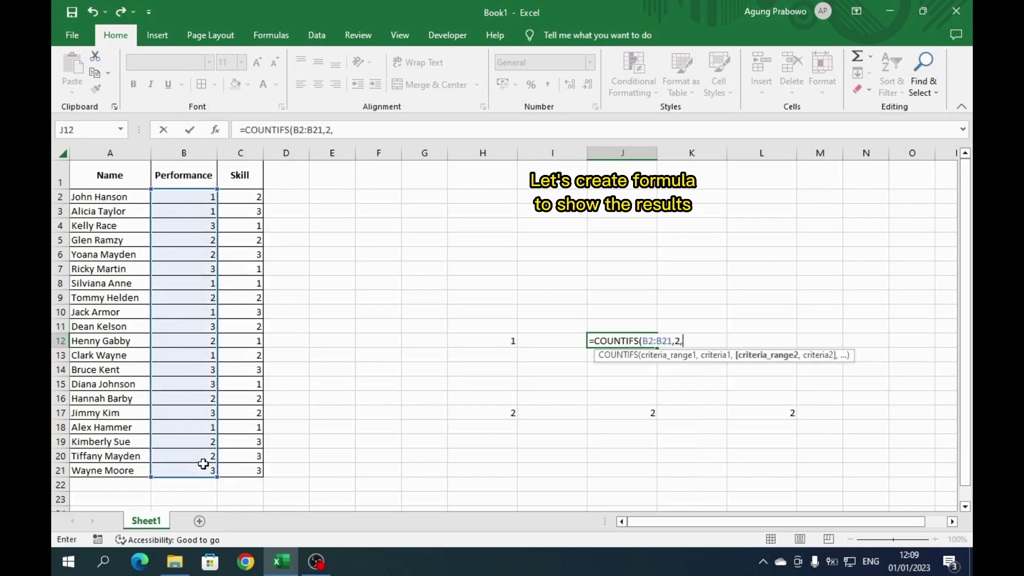
left_click_drag(258, 201, 235, 468)
type(",2")
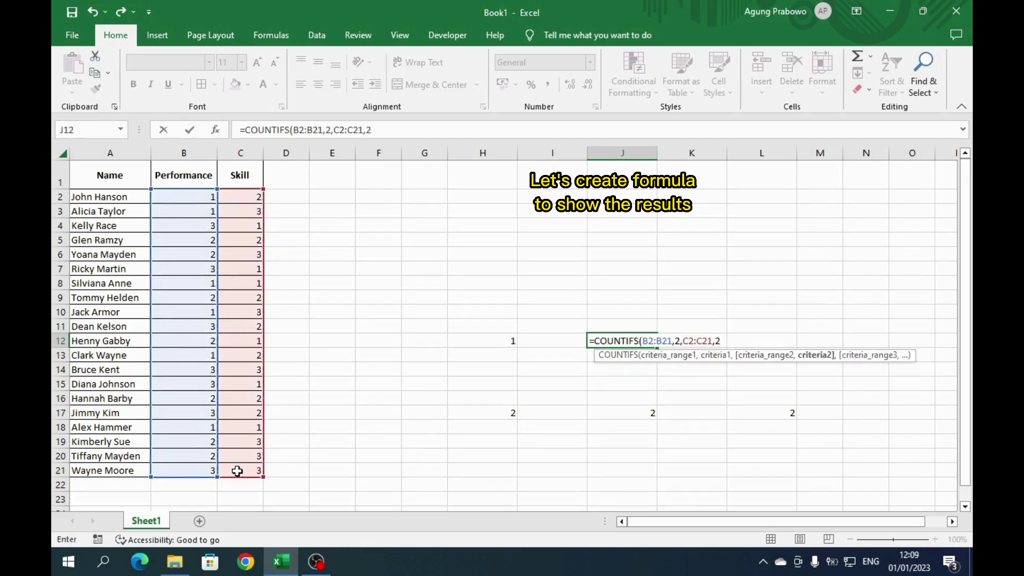
key("ctrl+Return")
- Enter =COUNTIFS(B2:B21,2,C2:C21,3) in L12 for Performance 2 with Skill 3
key("Right")
key("Right")
type("=cou")
key("Down")
key("Down")
key("Down")
key("Down")
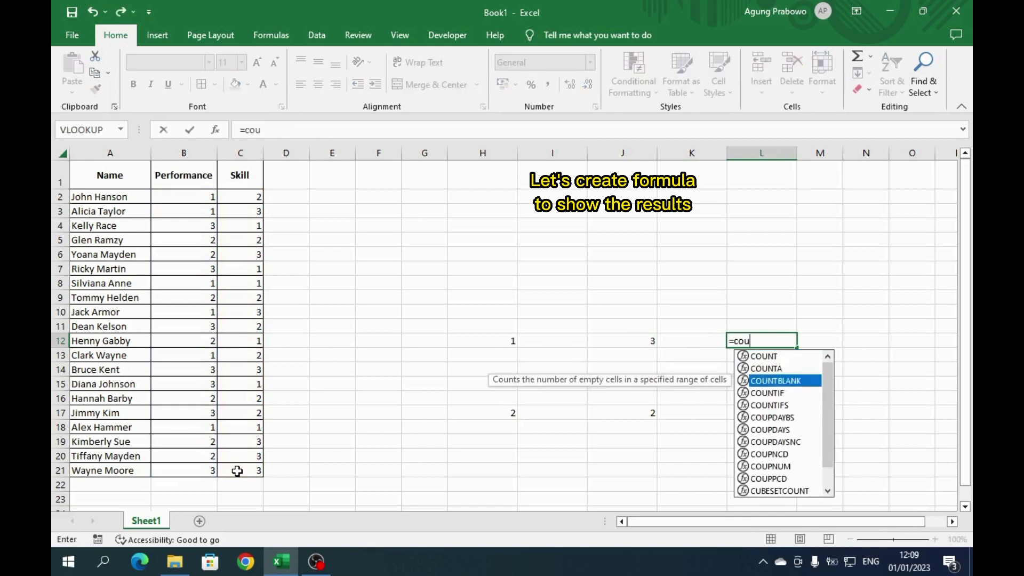
key("Tab")
left_click_drag(200, 197, 206, 468)
type(",2,")
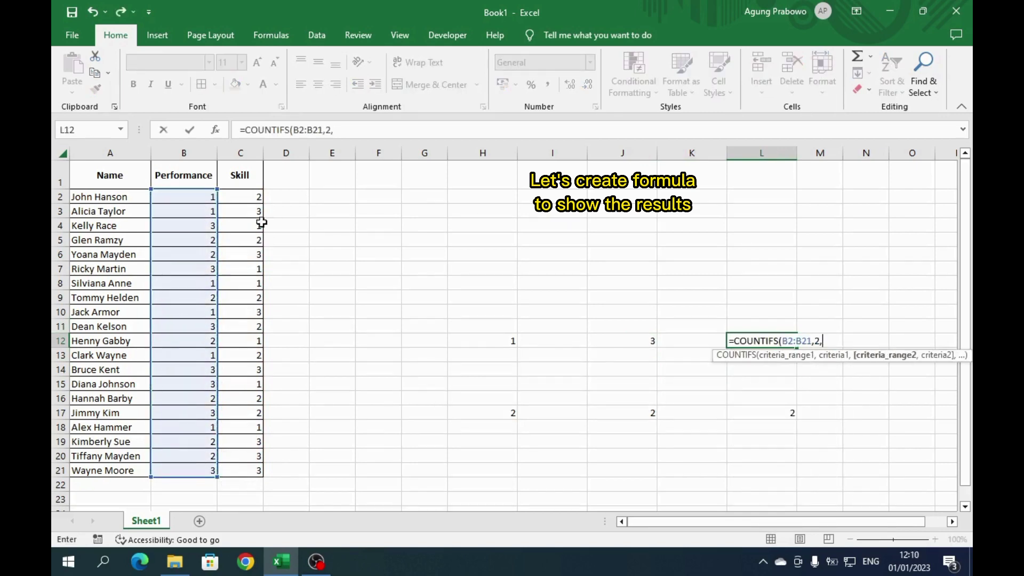
left_click_drag(254, 201, 239, 469)
type(",3")
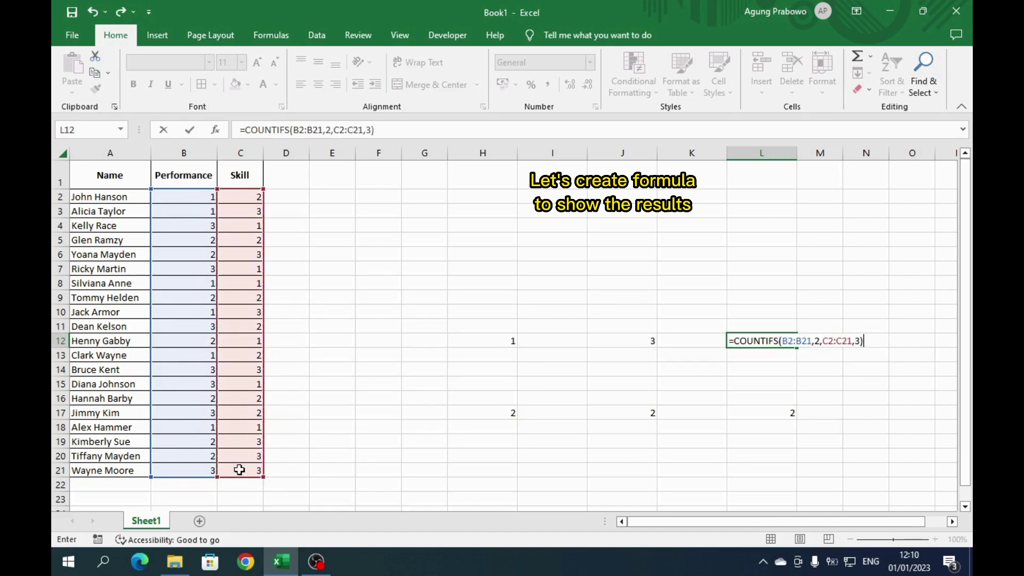
key("ctrl+Return")
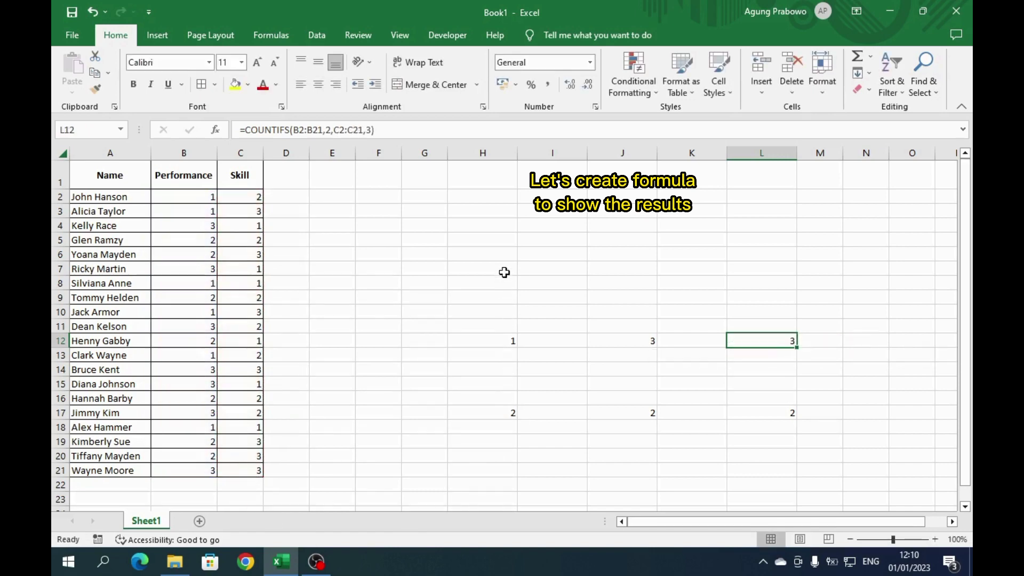
- Enter =COUNTIFS(B2:B21,3,C2:C21,1) in H7 to count Performance 3 with Skill 1, giving 3
left_click(504, 273)
type("=countifs")
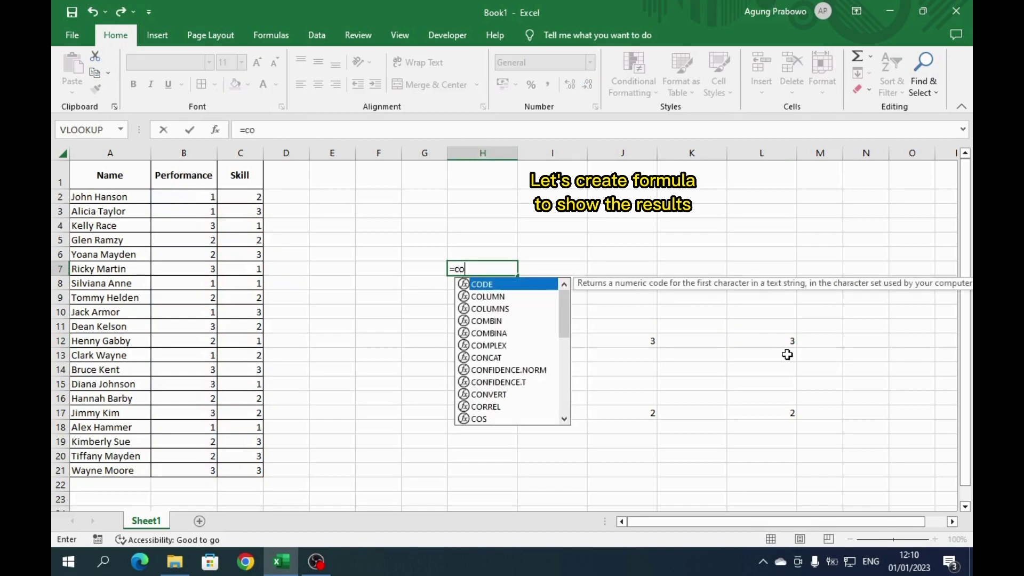
key("Tab")
left_click_drag(212, 197, 198, 467)
type(",3,")
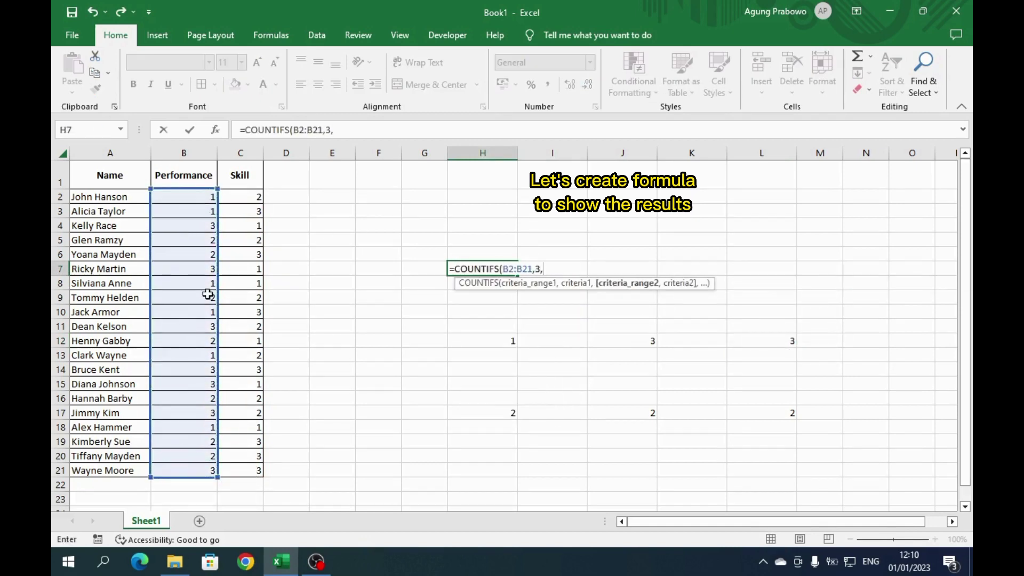
left_click_drag(237, 196, 229, 465)
type(",1)")
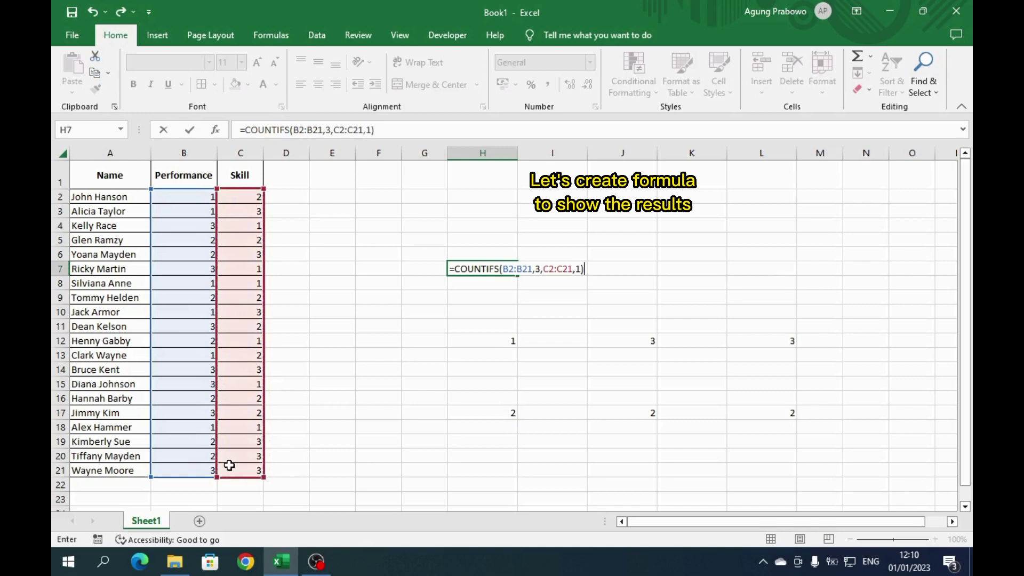
key("Tab")
key("Tab")
- Enter =COUNTIFS(B2:B21,3,C2:C21,2) in J7 to count Skill 2, giving 2
type("=cou")
key("Down")
key("Down")
key("Down")
key("Down")
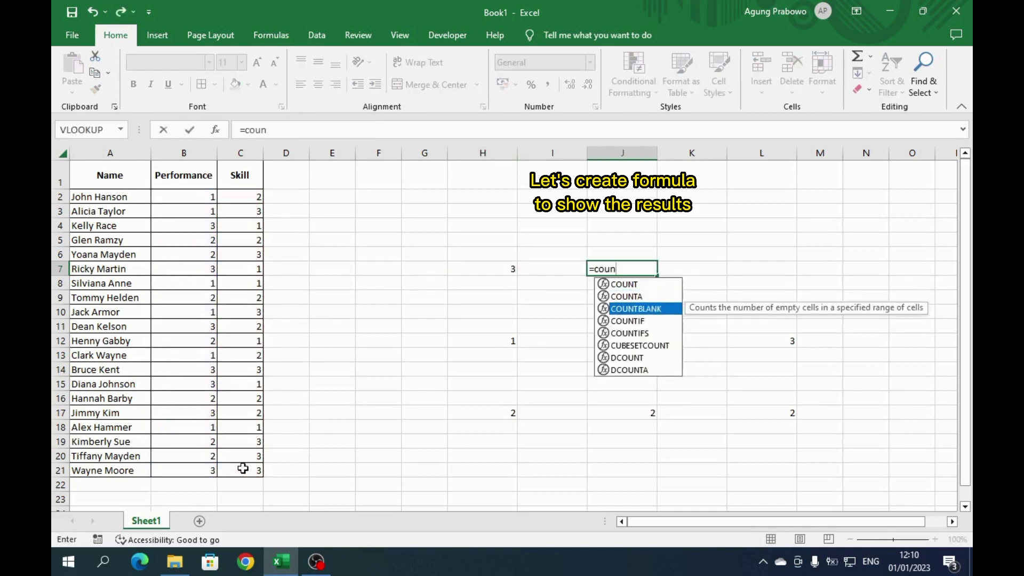
key("Tab")
left_click_drag(196, 197, 201, 468)
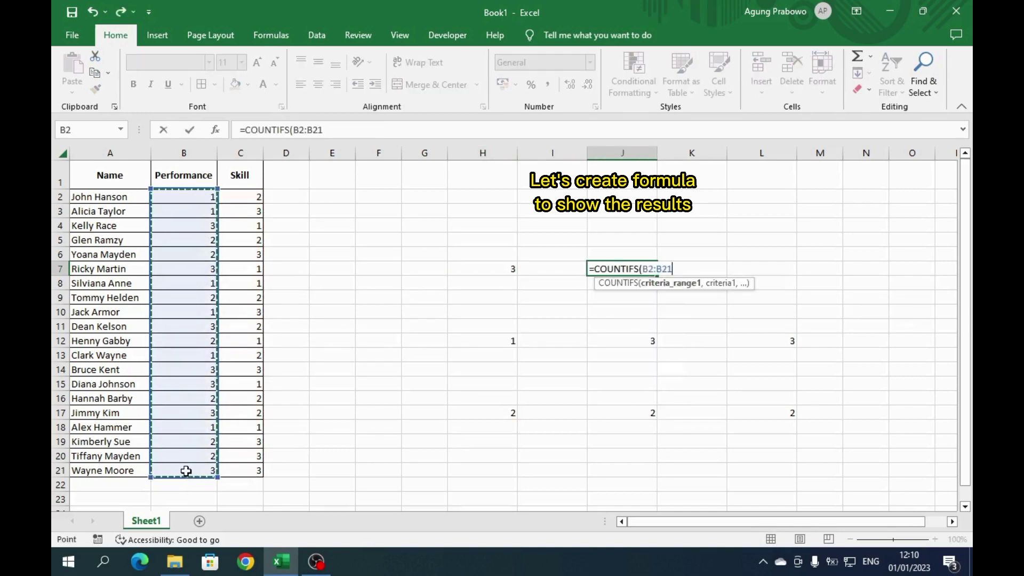
type(",3,")
left_click_drag(241, 197, 244, 468)
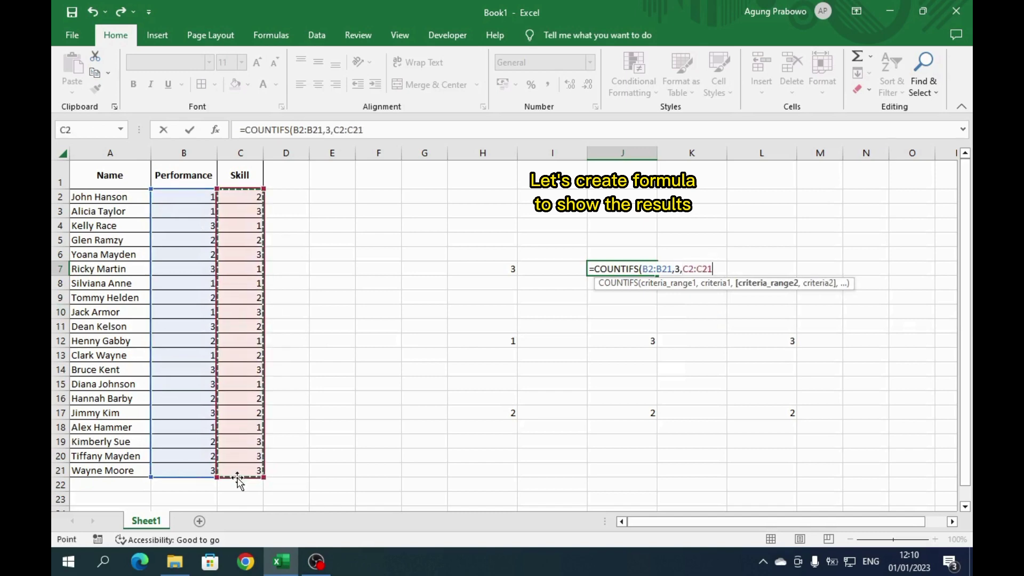
type(",2)")
key("Return")
- Enter =COUNTIFS(B2:B21,3,C2:C21,3) in L7 to count Skill 3, giving 2
key("Right")
key("Right")
type("=cou")
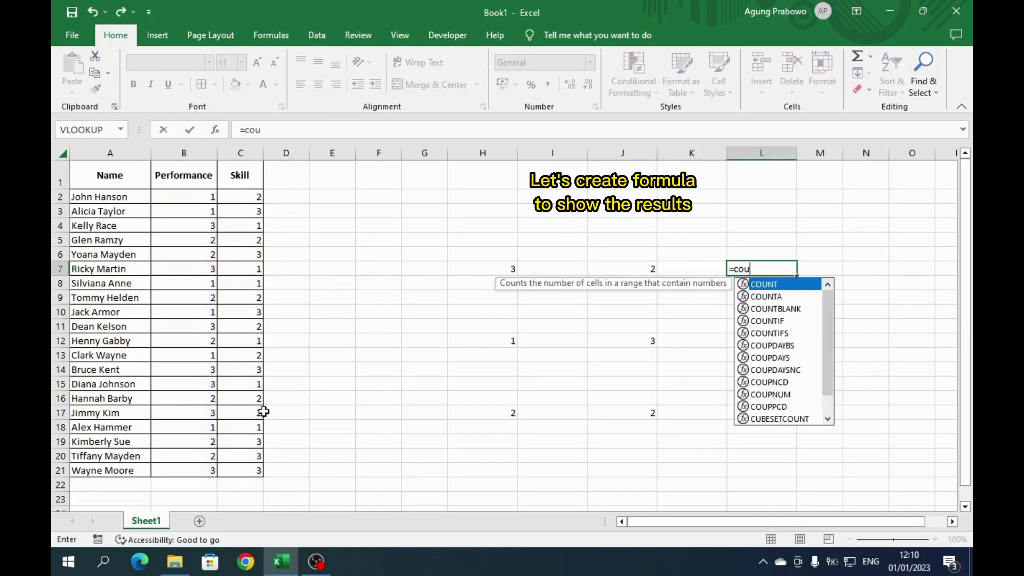
key("Down")
key("Down")
key("Down")
key("Down")
key("Tab")
left_click_drag(197, 197, 192, 475)
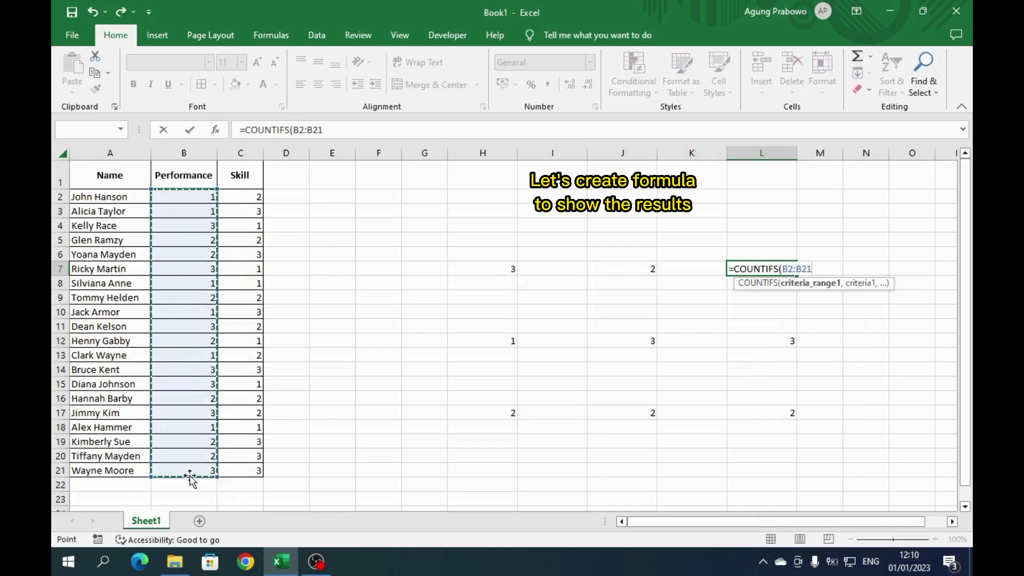
type(",3,")
left_click_drag(238, 197, 236, 474)
type(",3")
key("ctrl+Return")
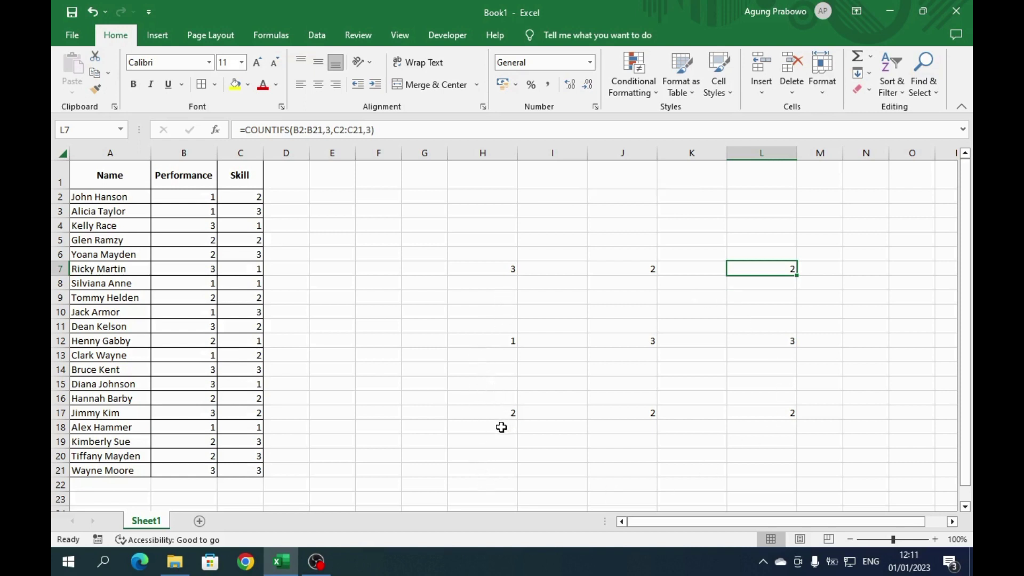
left_click(502, 427)
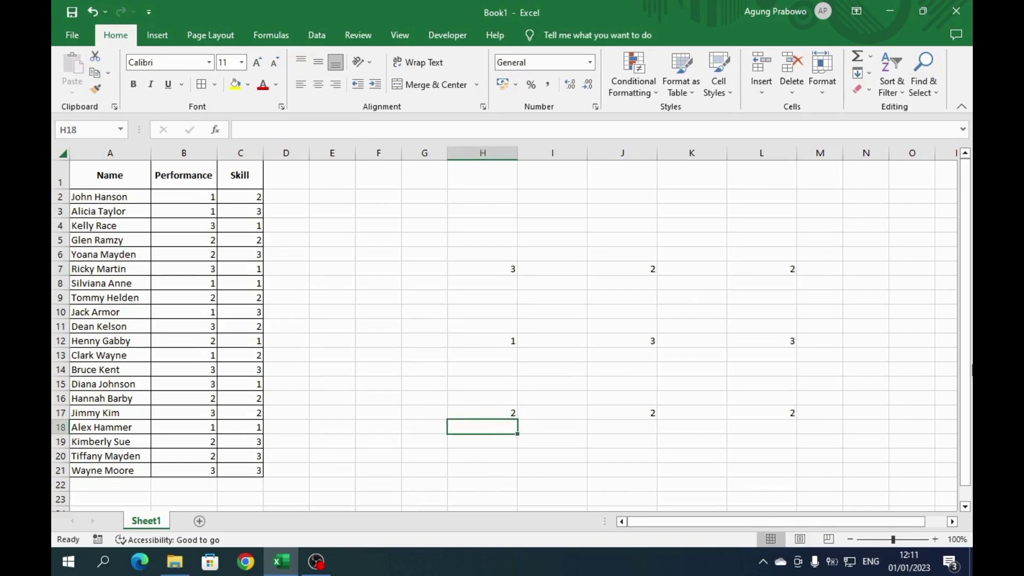
- Start an IFERROR formula in H18 that divides the H17 count
type("=")
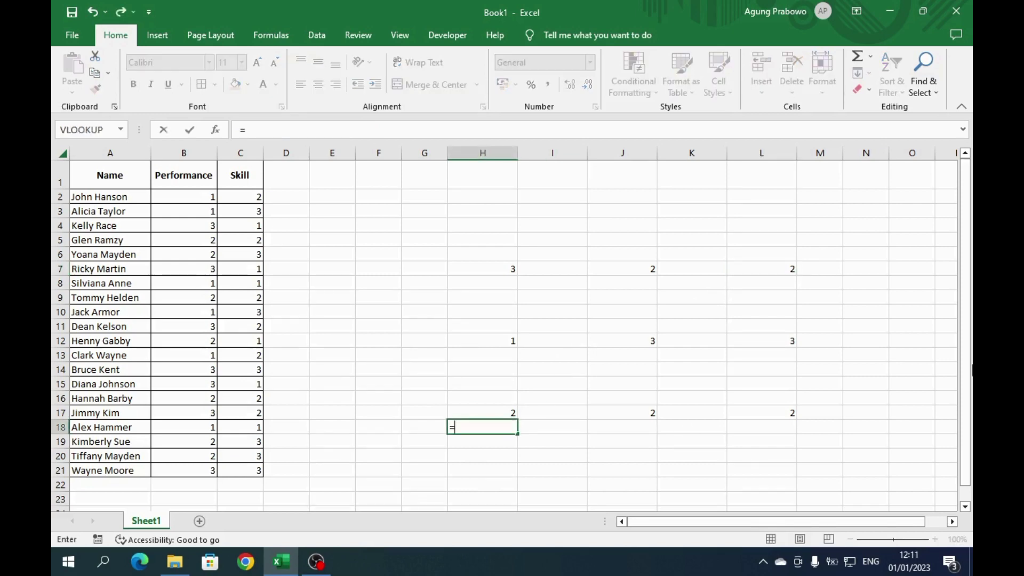
type("if")
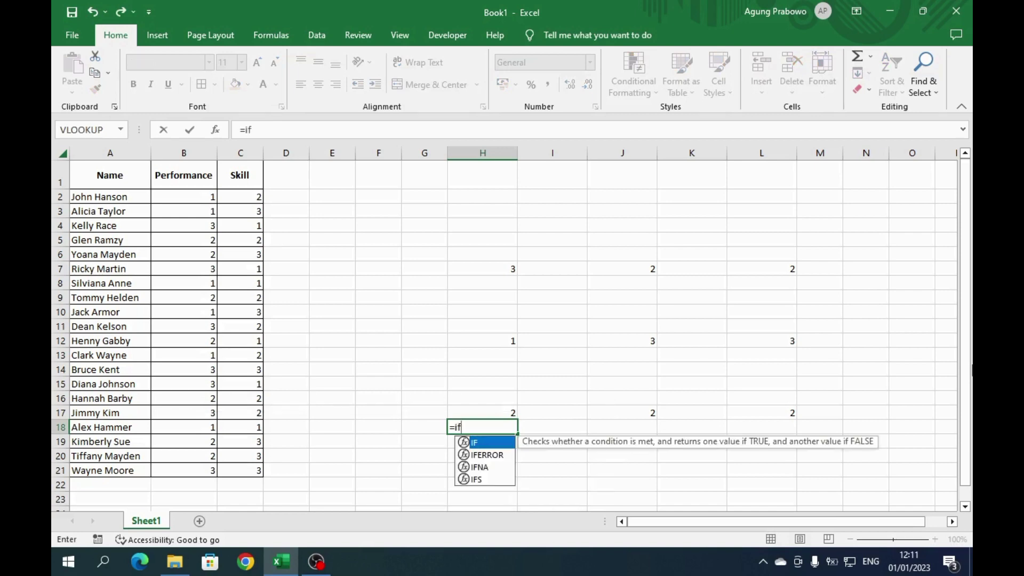
key("Down")
key("Tab")
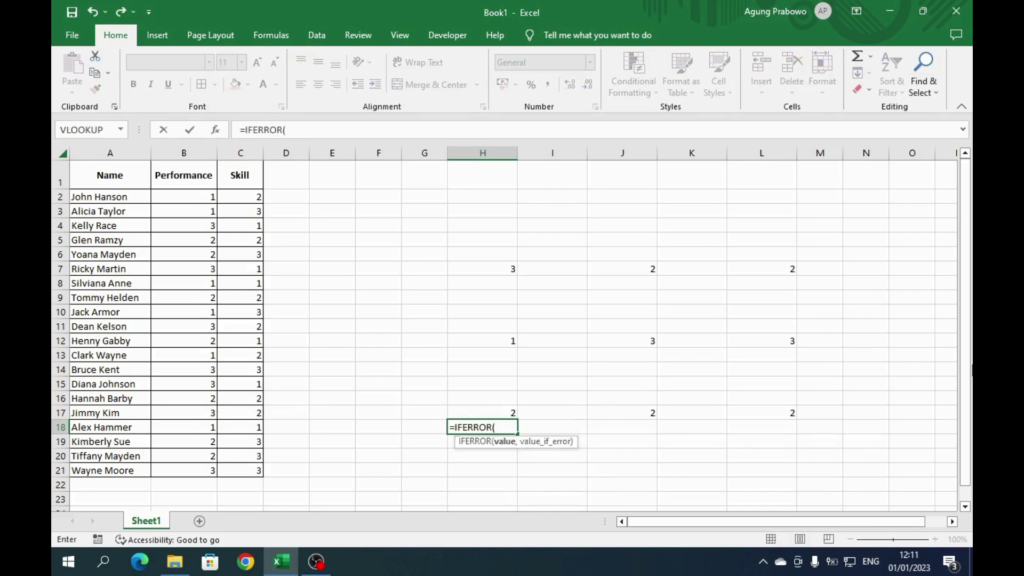
key("Up")
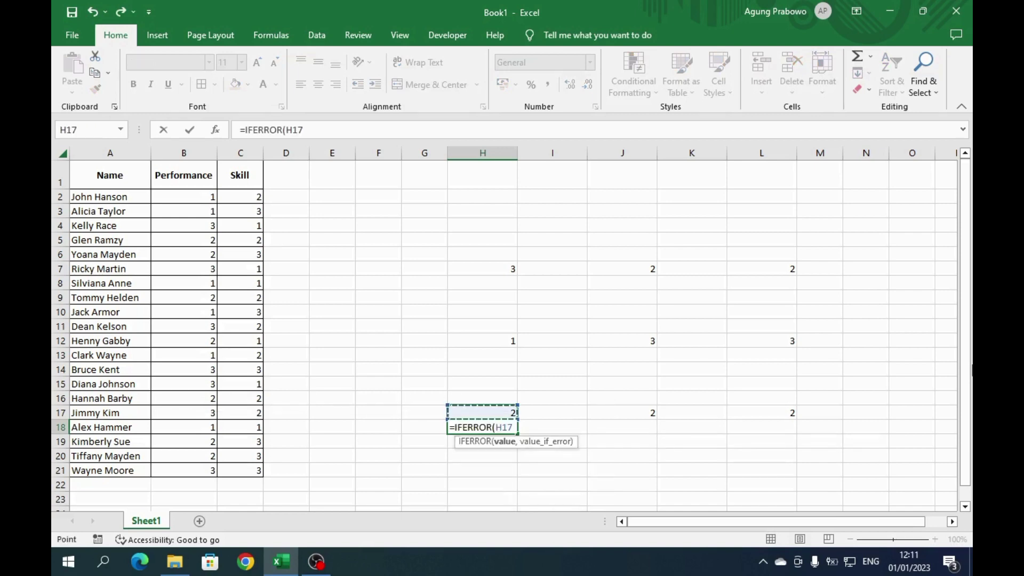
type("/")
left_click(171, 200)
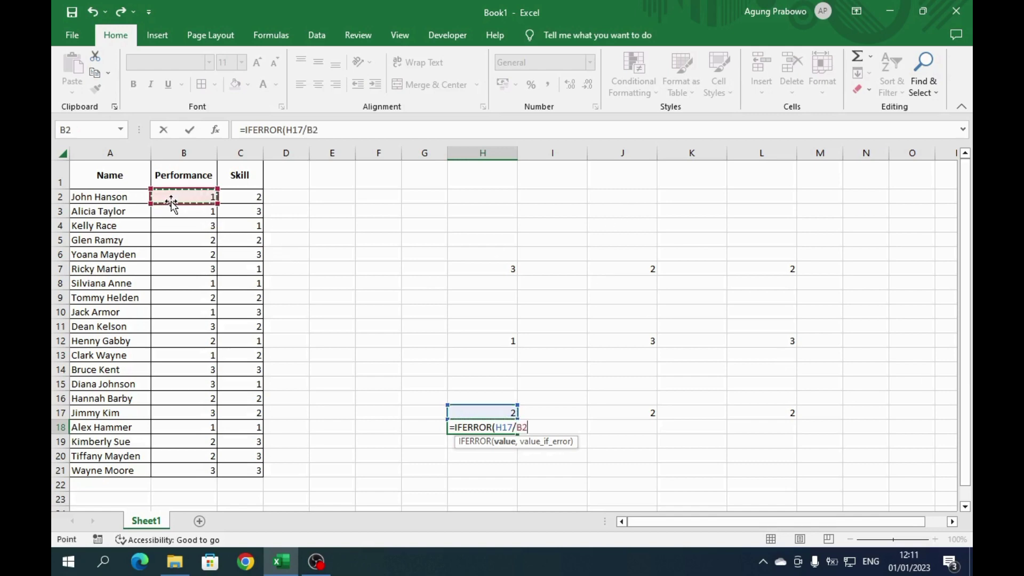
key("BackSpace")
key("BackSpace")
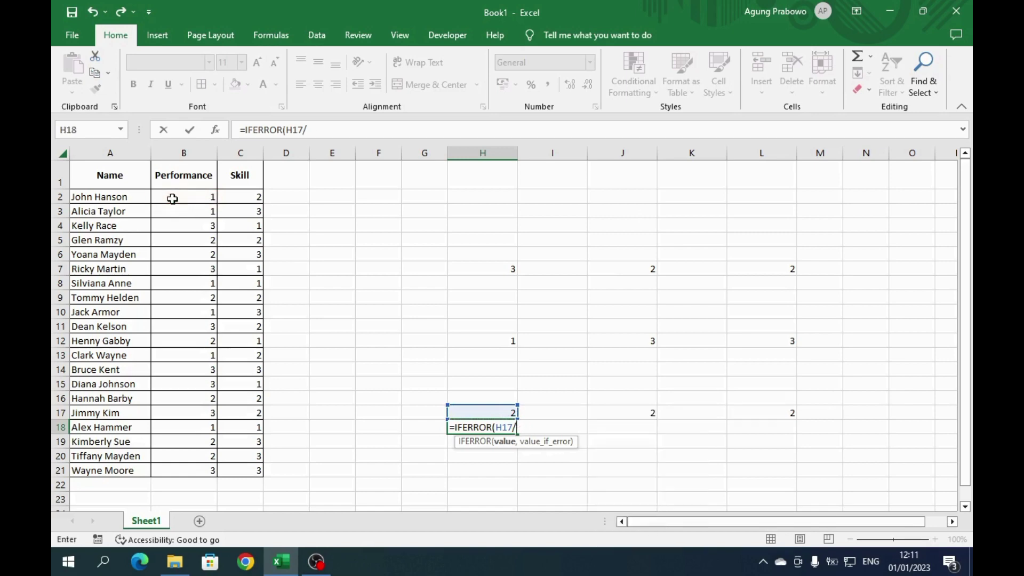
- Use COUNT($B$2:$B$21) as the divisor with 0 as the error fallback, showing 0.1
type("cou")
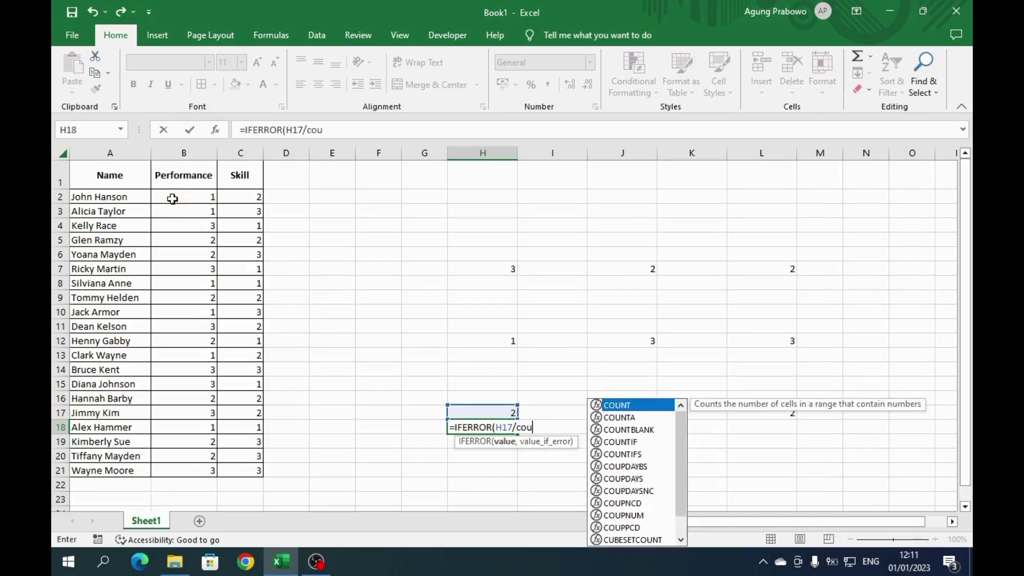
key("Tab")
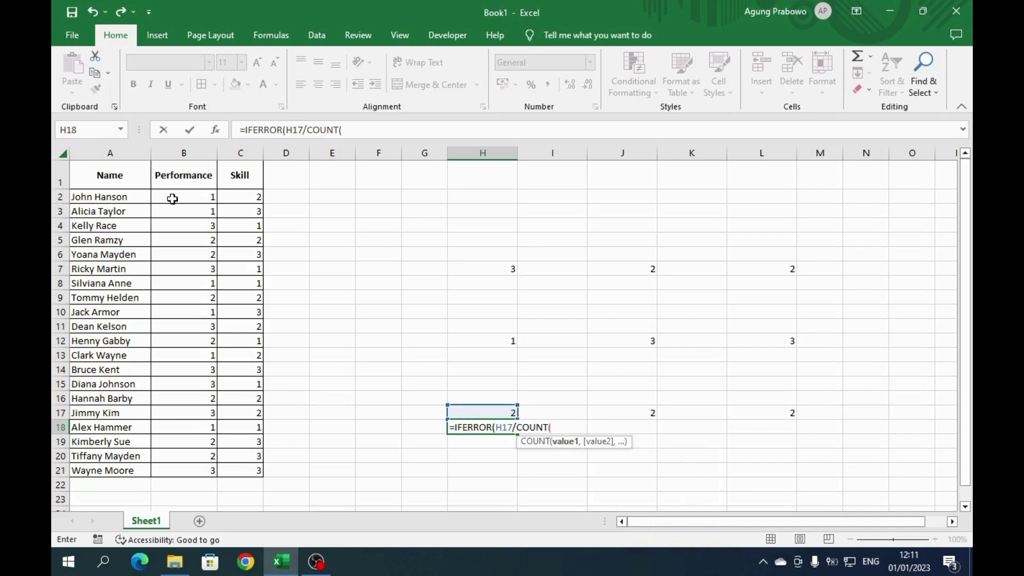
left_click(203, 195)
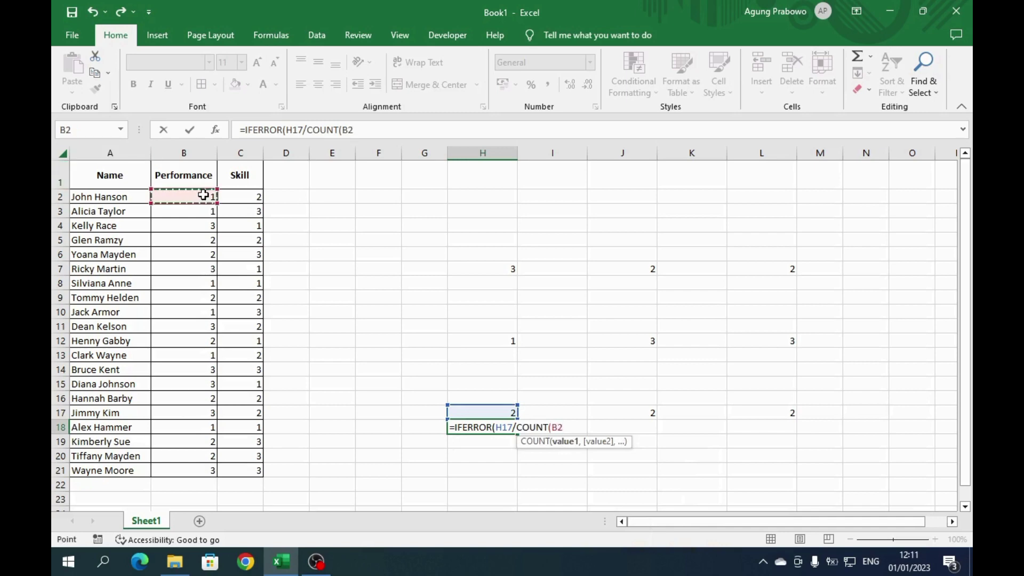
key("ctrl+shift+Down")
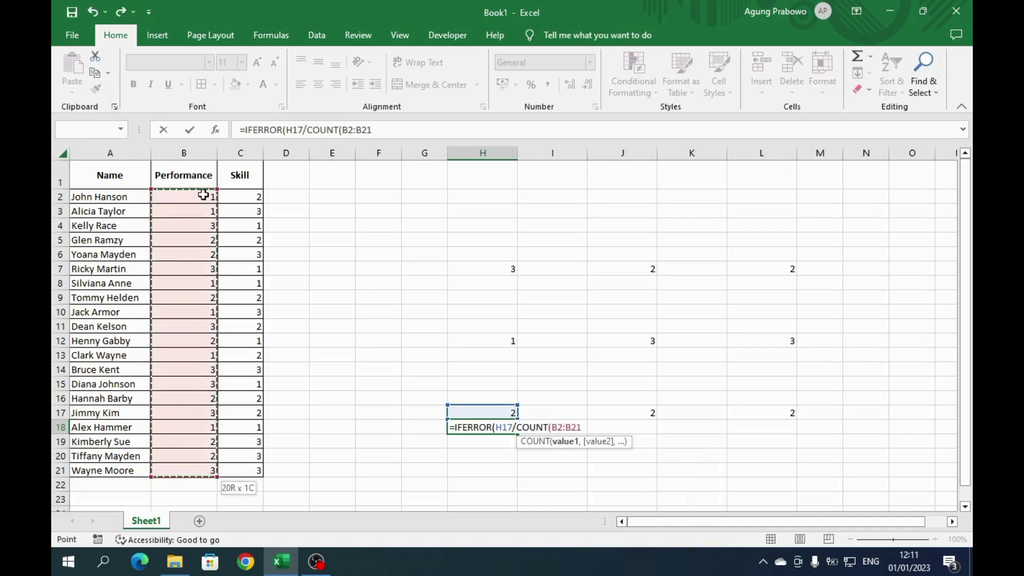
key("F4")
type(")")
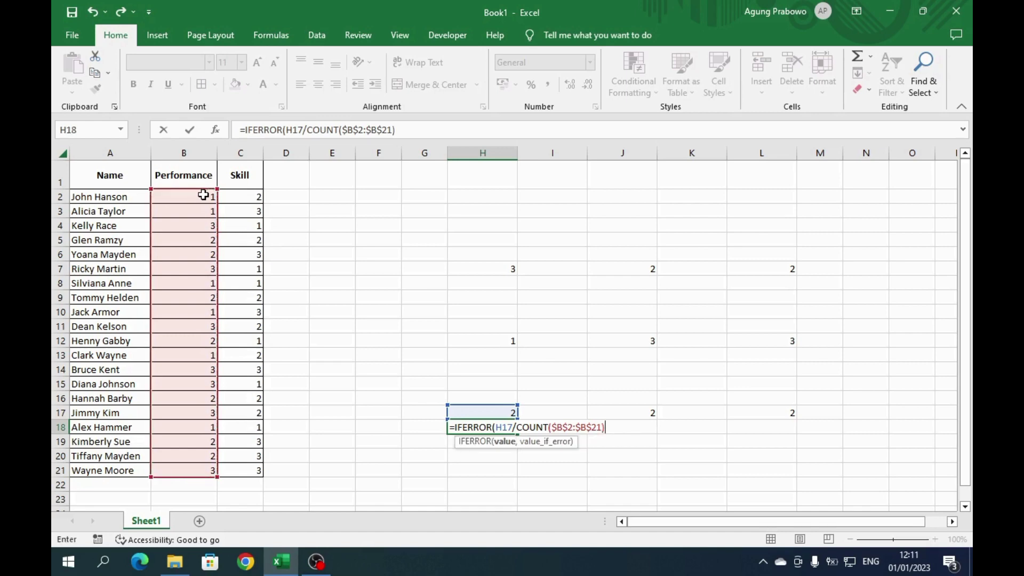
type(",")
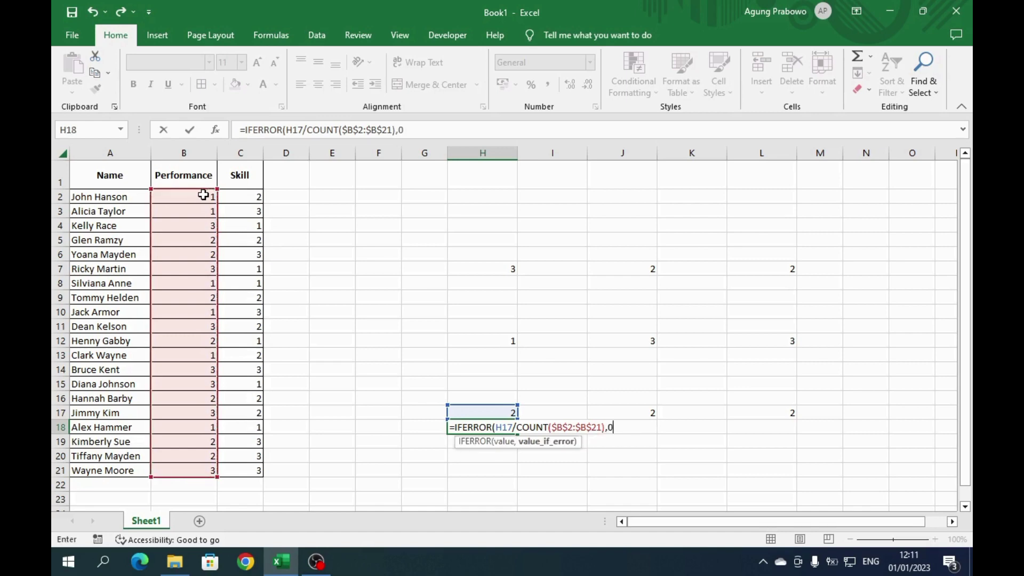
type("0)")
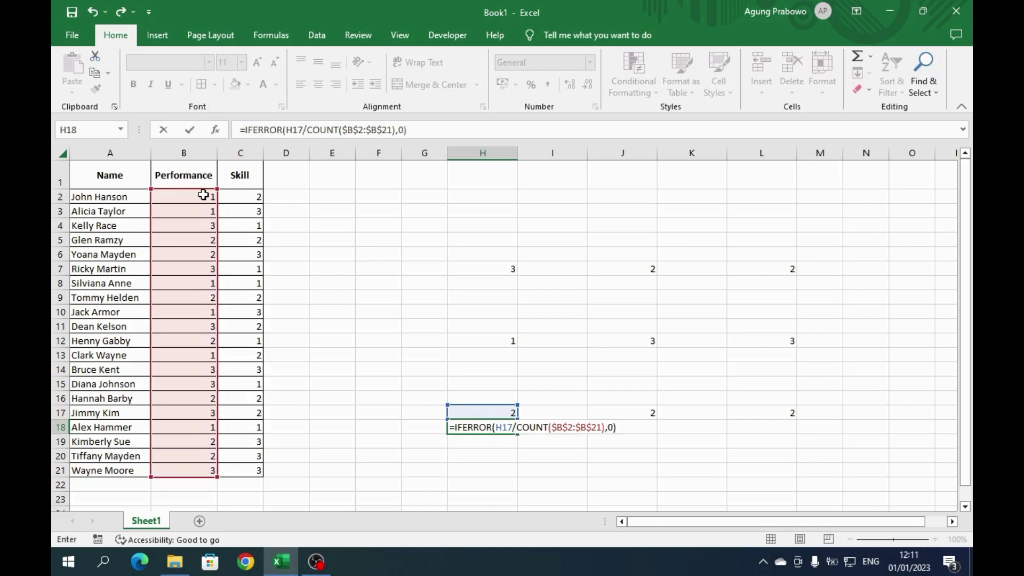
key("ctrl+Return")
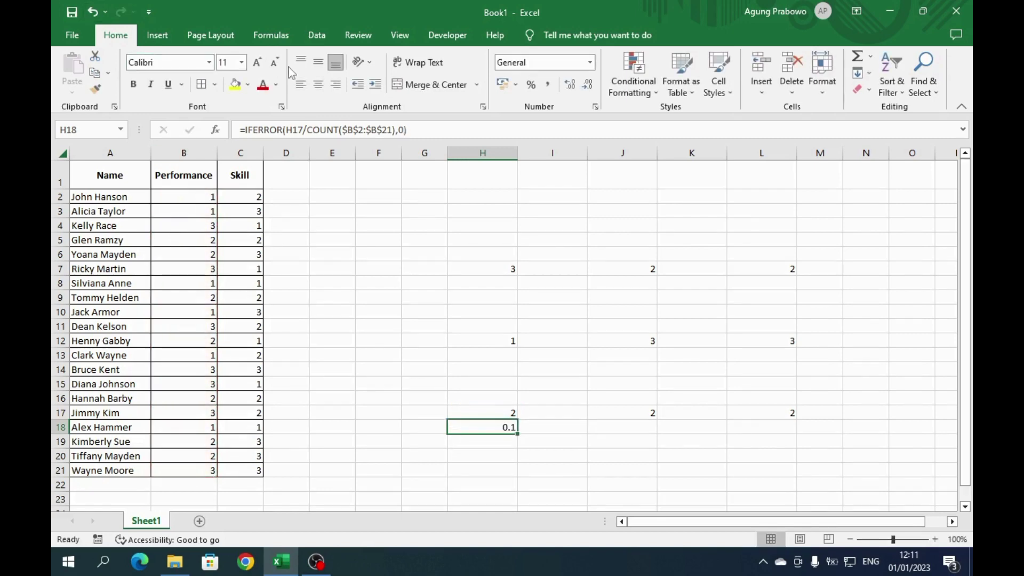
- Format H18 as a percentage and copy it into J18 and L18
left_click(532, 85)
key("ctrl+c")
left_click(631, 426)
key("ctrl+v")
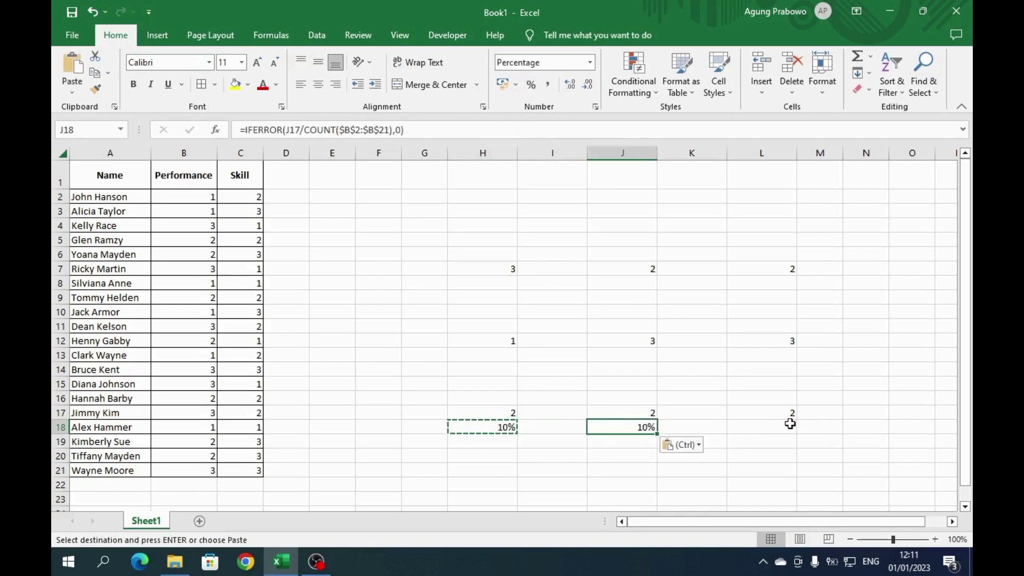
left_click(789, 424)
key("ctrl+v")
key("ctrl")
key("ctrl")
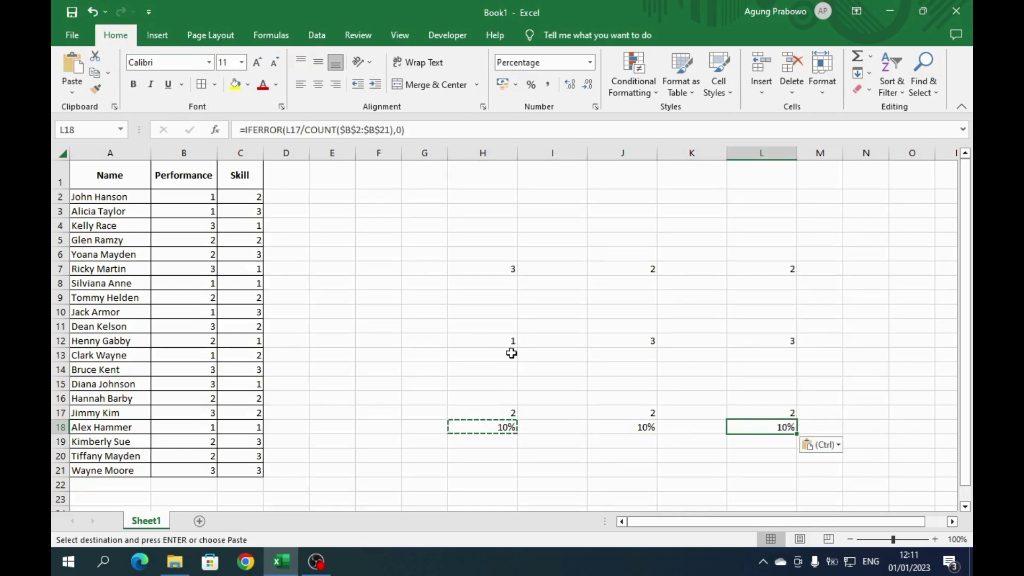
key("ctrl")
key("ctrl")
- Paste the percentage formula into H13, J13, L13, H8, J8 and L8
left_click(509, 355)
key("ctrl+v")
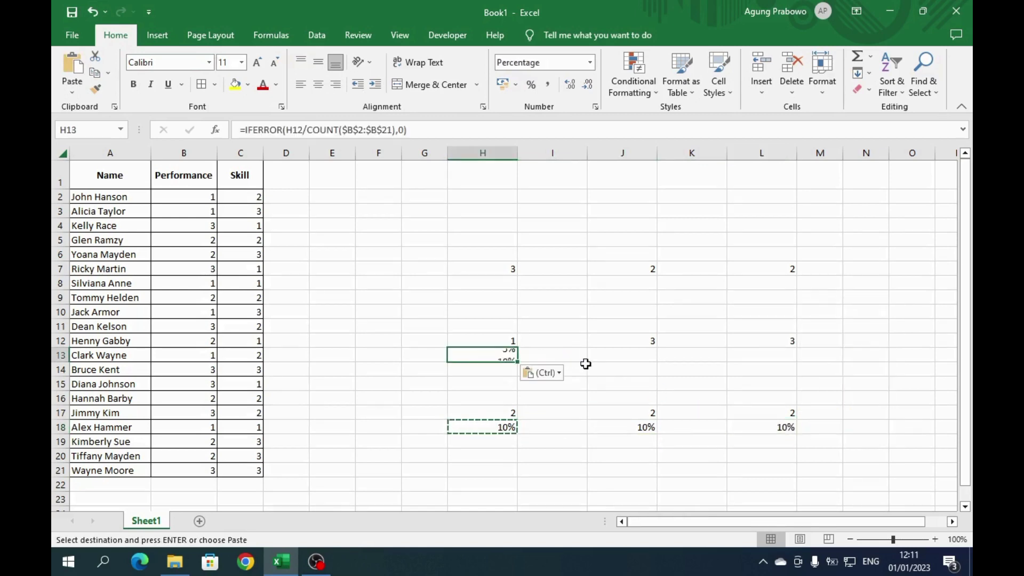
left_click(623, 354)
key("ctrl+v")
left_click(768, 356)
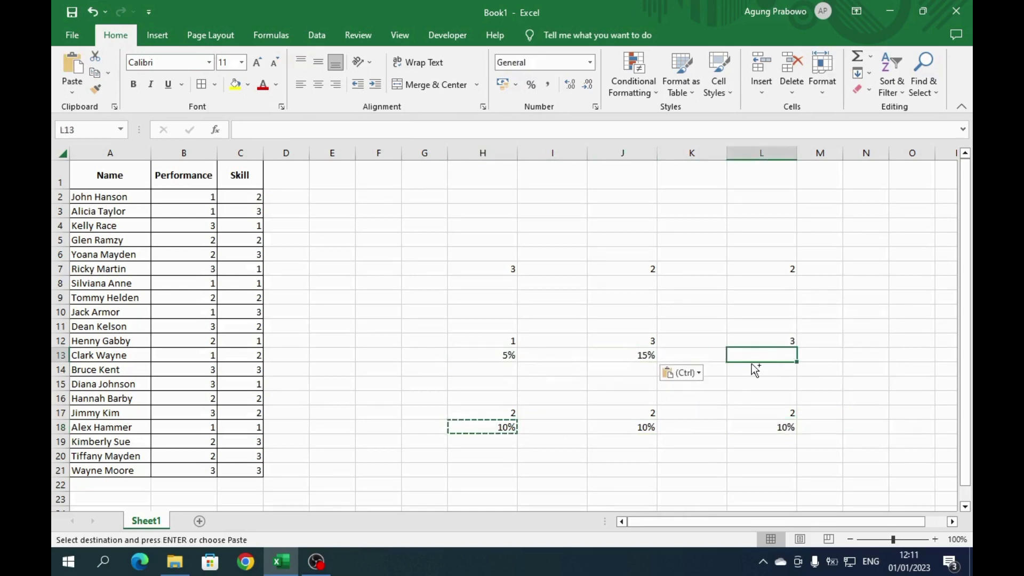
key("ctrl+v")
left_click(496, 286)
key("ctrl+v")
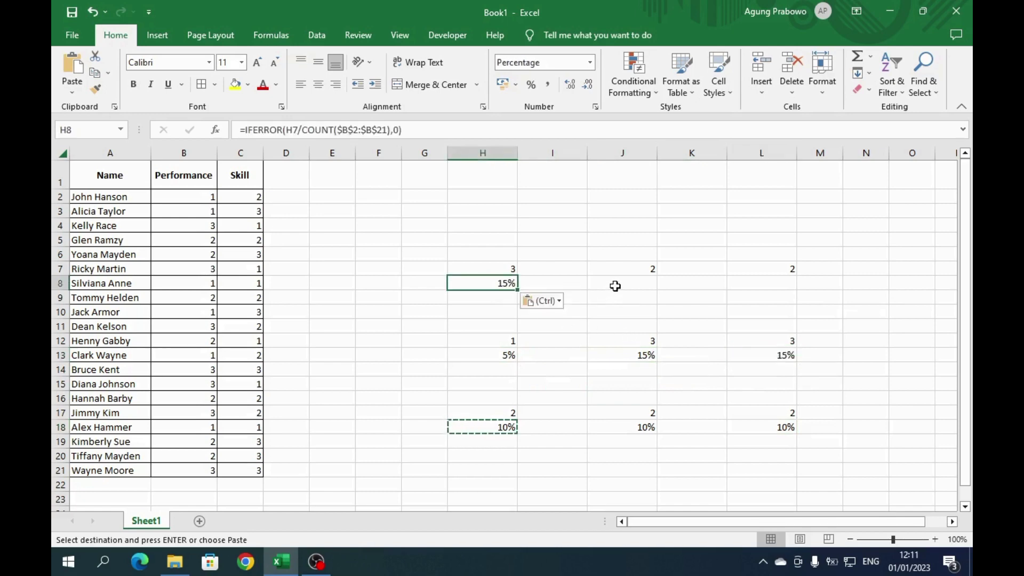
left_click(615, 286)
key("ctrl+v")
left_click(754, 284)
key("ctrl+v")
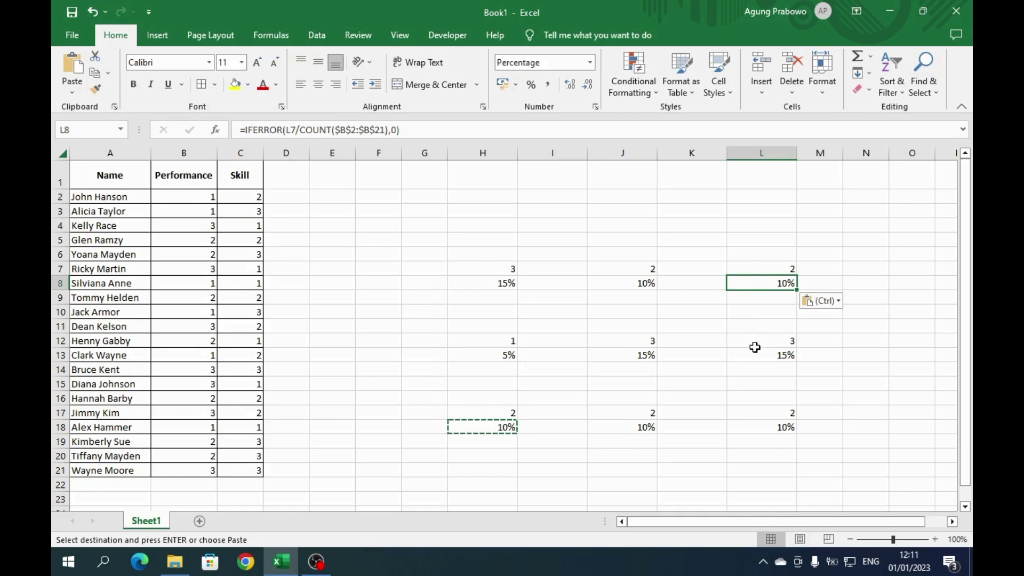
key("Escape")
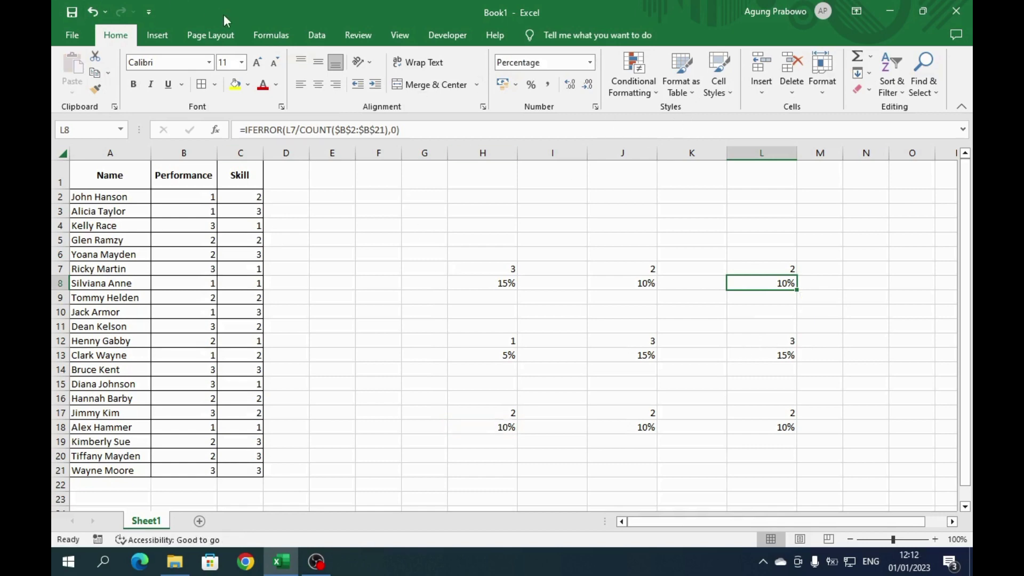
- Choose the rounded rectangle from the Insert Shapes gallery
left_click(160, 36)
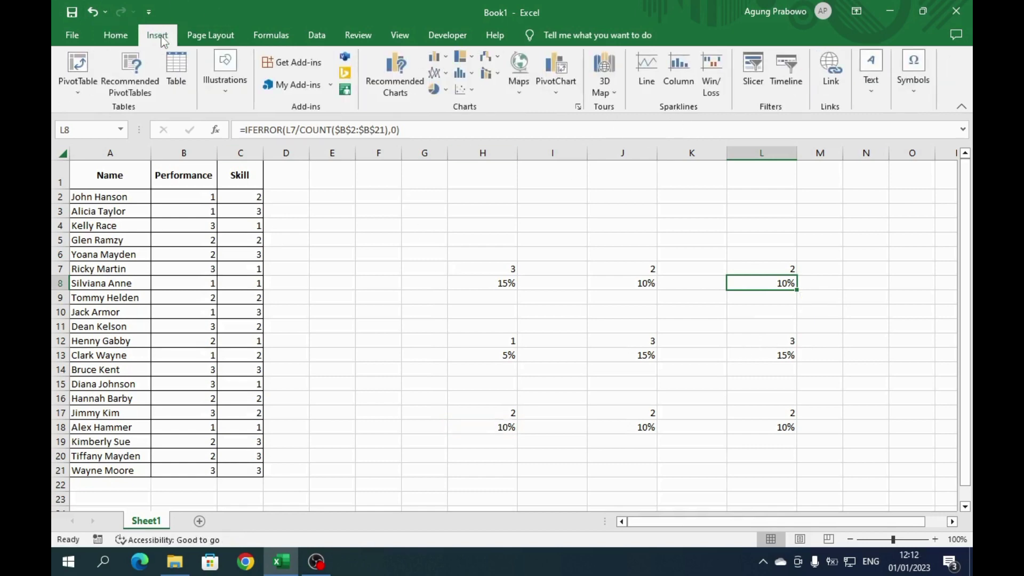
left_click(224, 80)
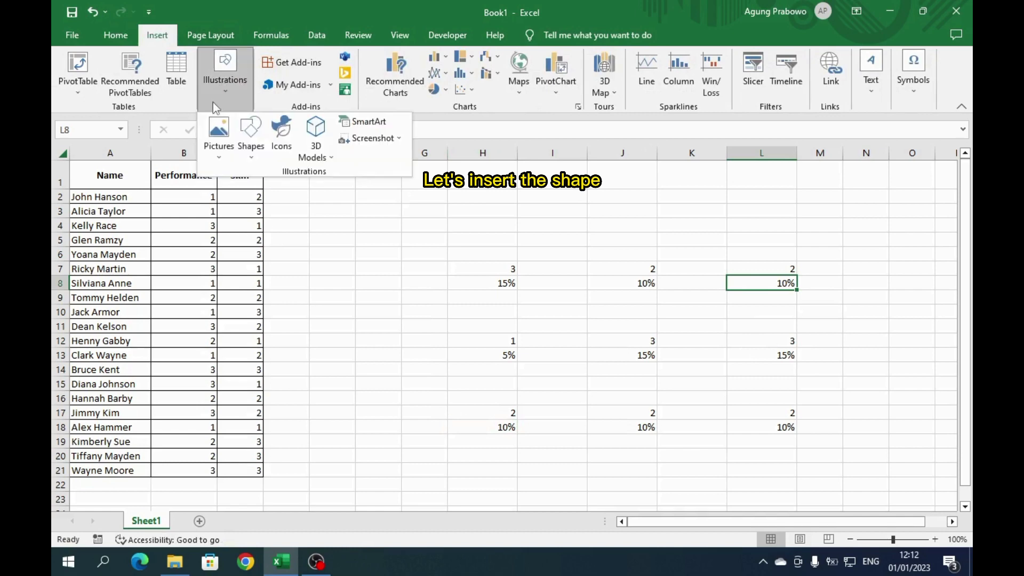
left_click(250, 137)
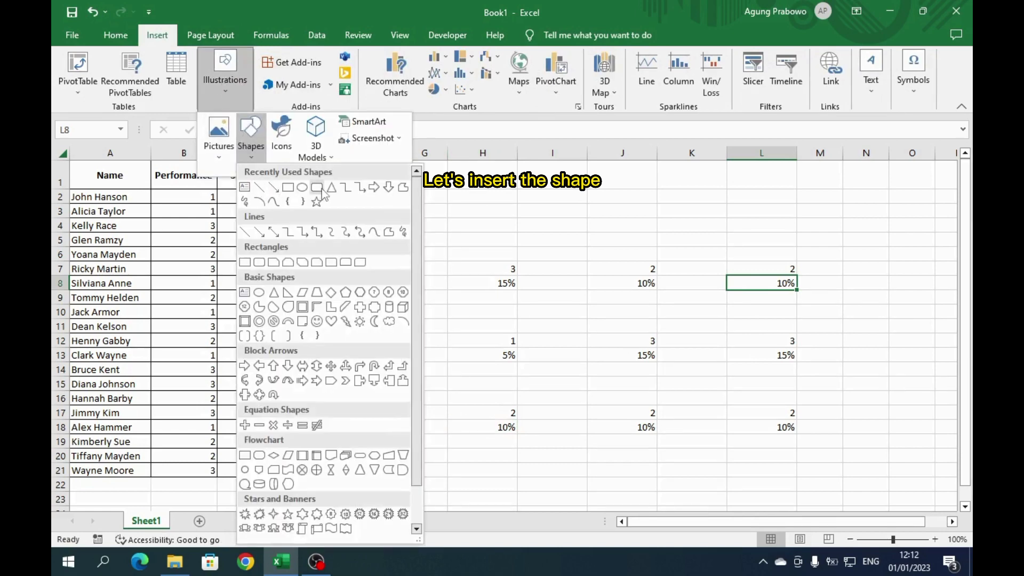
left_click(317, 188)
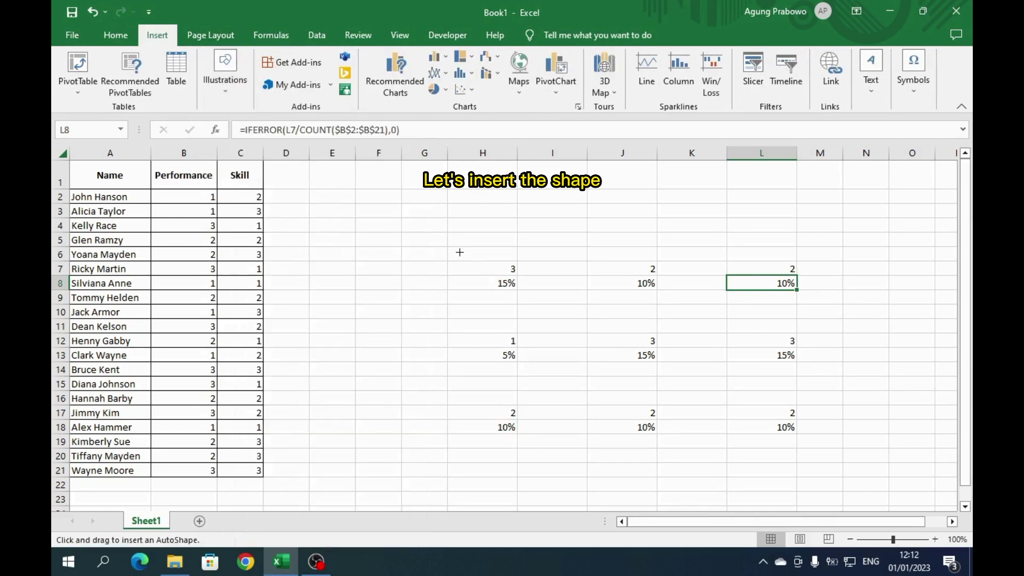
- Draw a rounded rectangle above H7 and paste two copies, moving one above J7
mouse_move(454, 250)
left_mouse_down()
mouse_move(487, 281)
mouse_move(545, 290)
mouse_move(496, 277)
mouse_move(515, 274)
mouse_move(510, 242)
left_mouse_up()
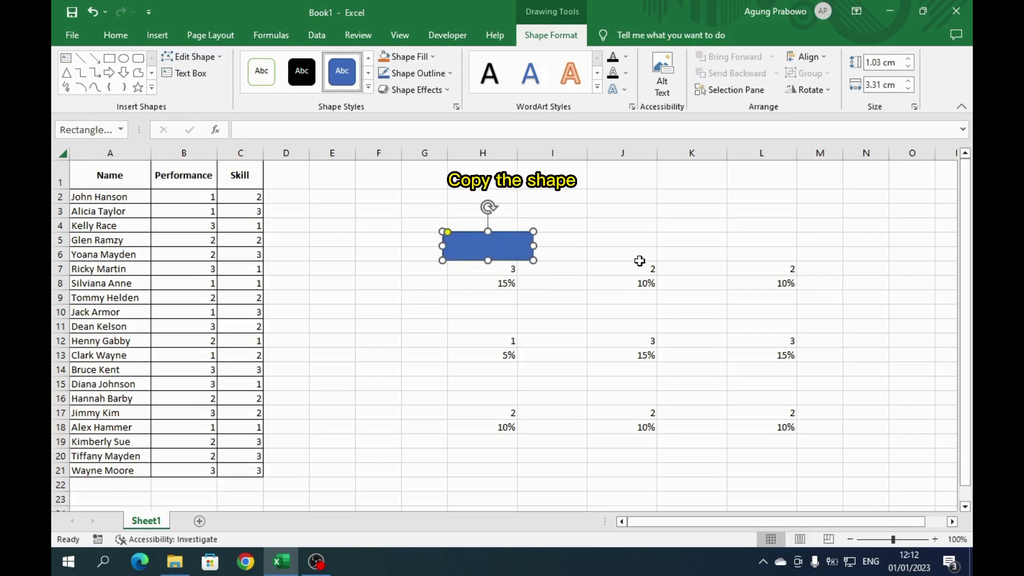
right_click(519, 243)
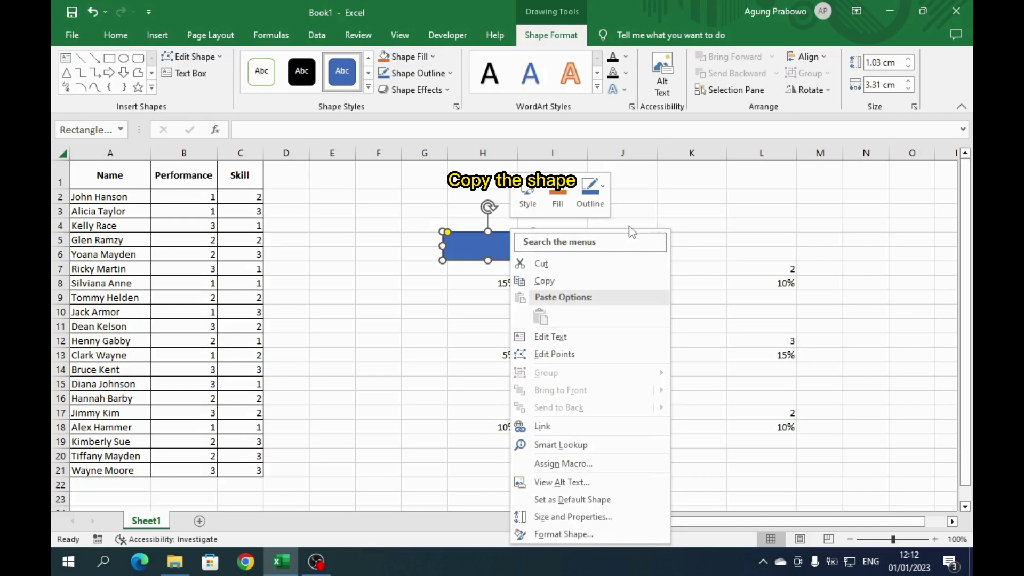
left_click(587, 275)
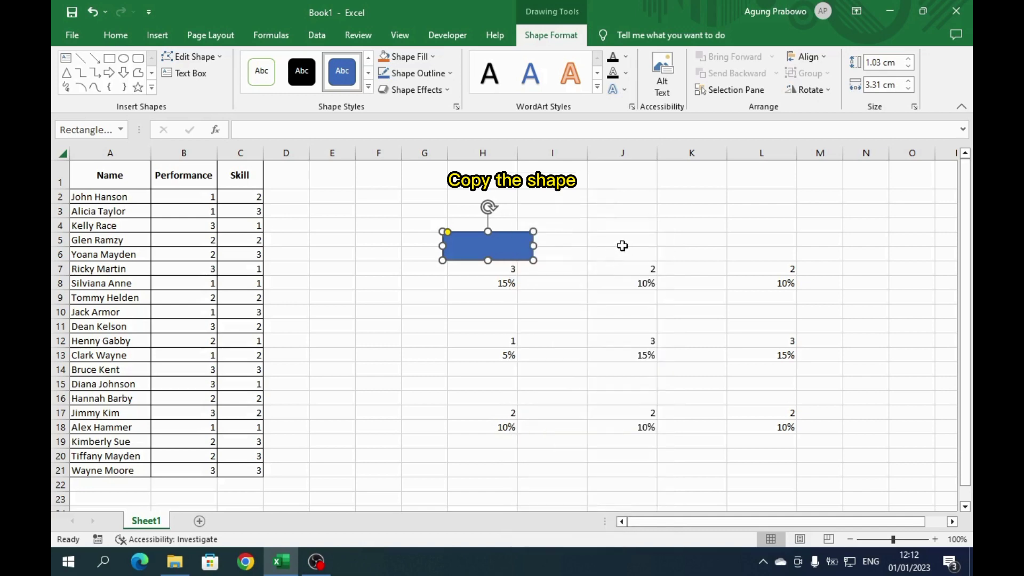
key("ctrl+v")
left_click_drag(549, 257, 764, 239)
key("ctrl+v")
- Align the three selected rectangles by their middles and distribute them horizontally
left_click(644, 242, "ctrl")
left_click(501, 246, "ctrl")
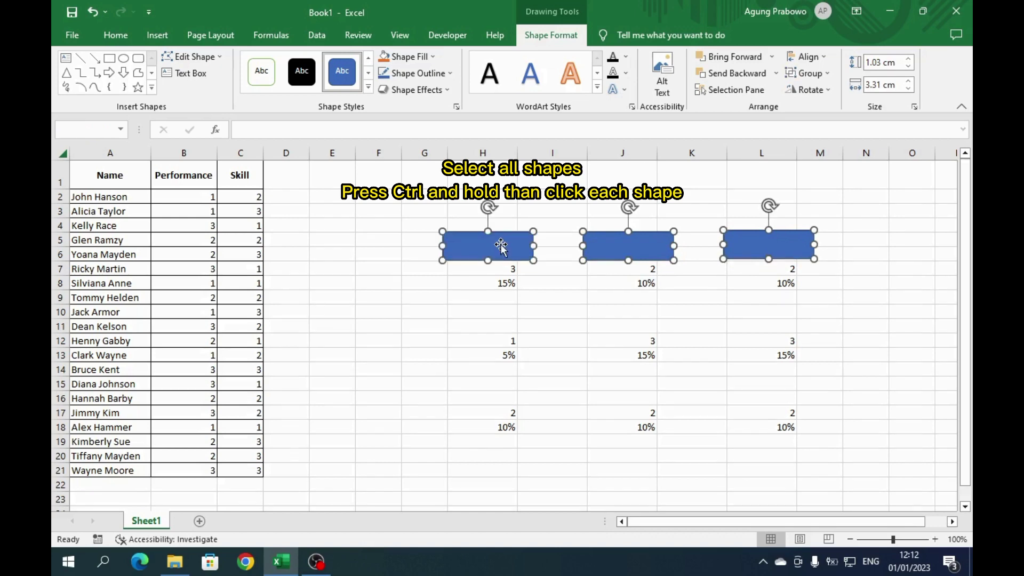
right_click(501, 248)
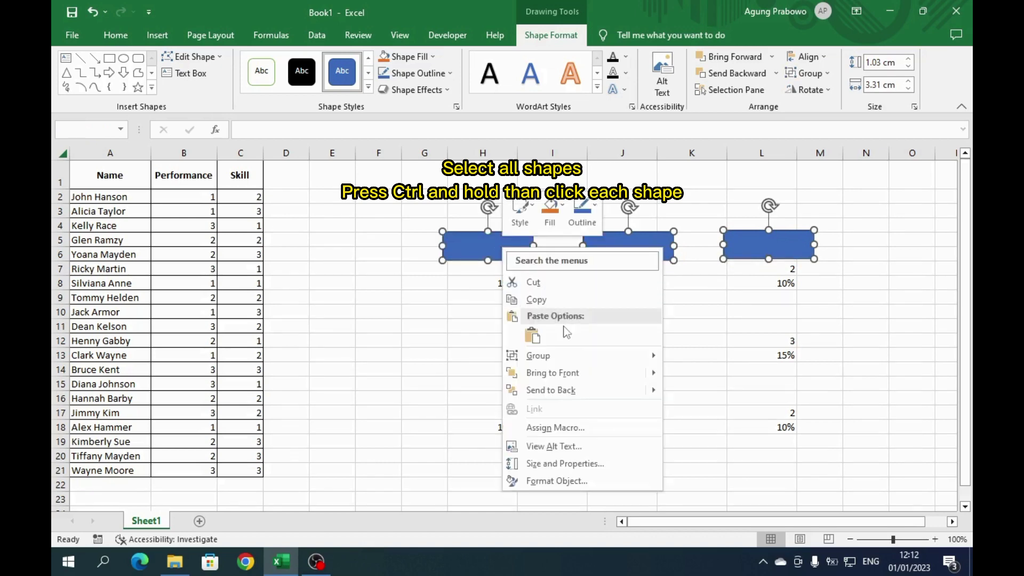
left_click(656, 194)
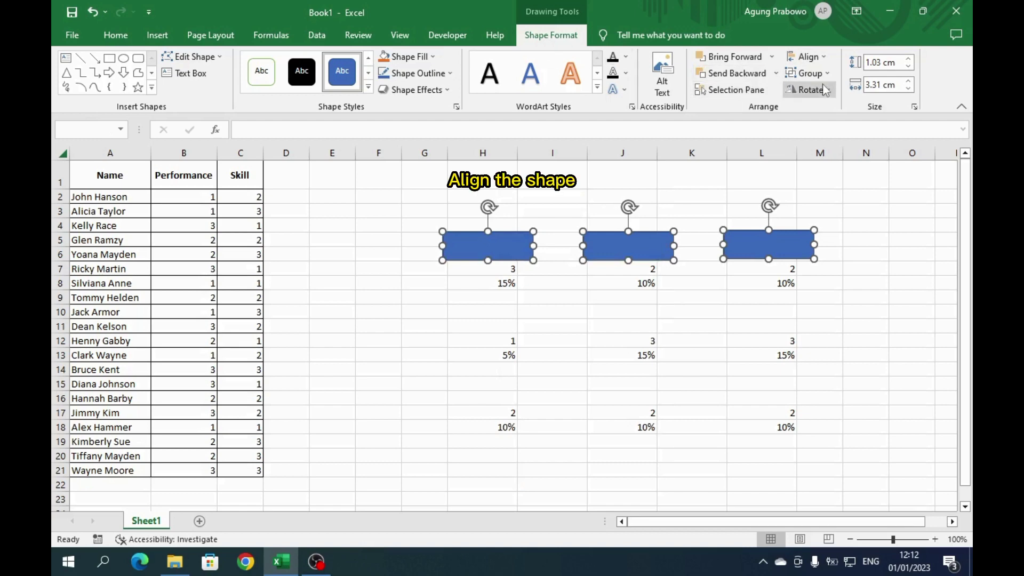
left_click(823, 58)
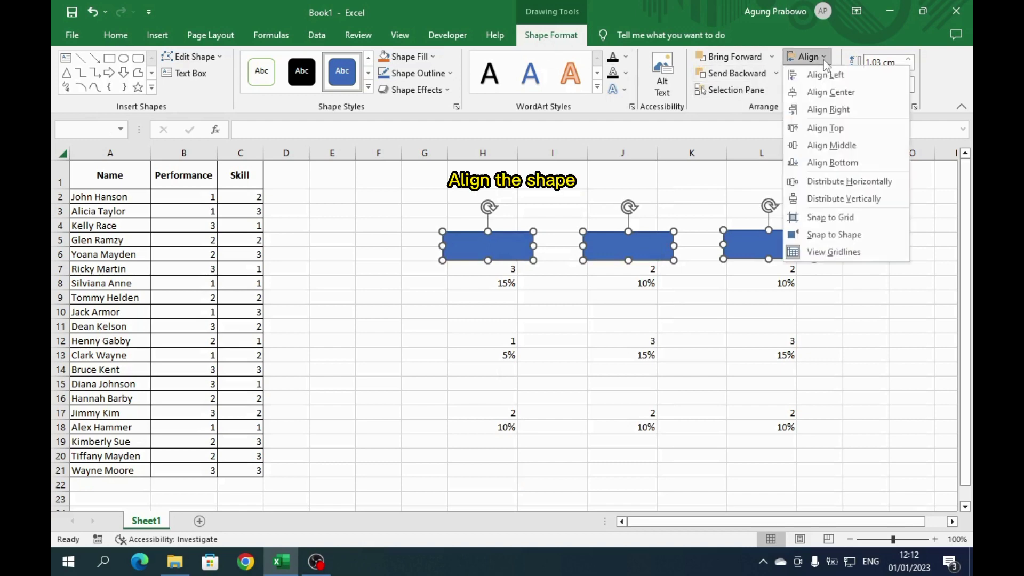
left_click(826, 145)
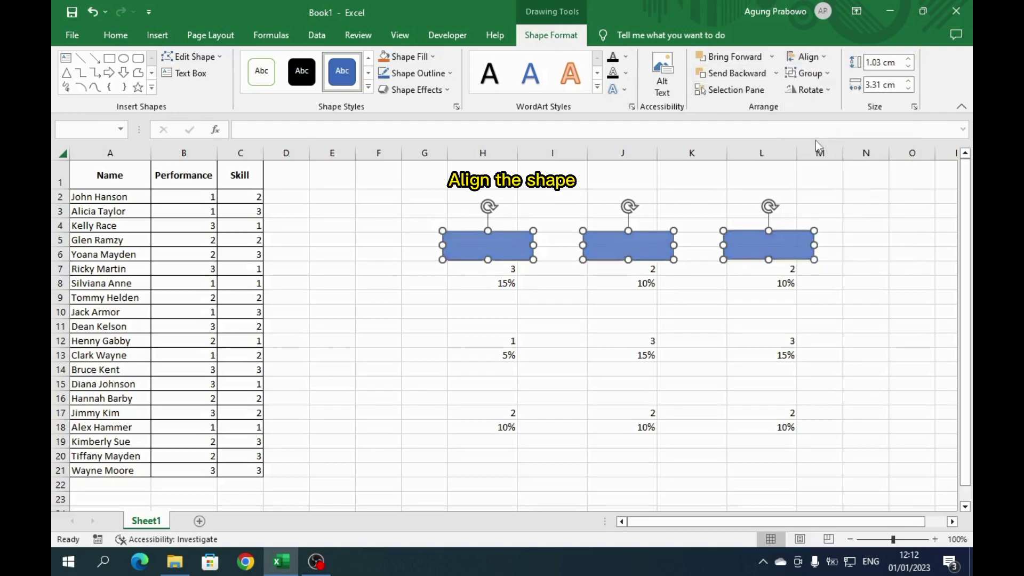
left_click(808, 57)
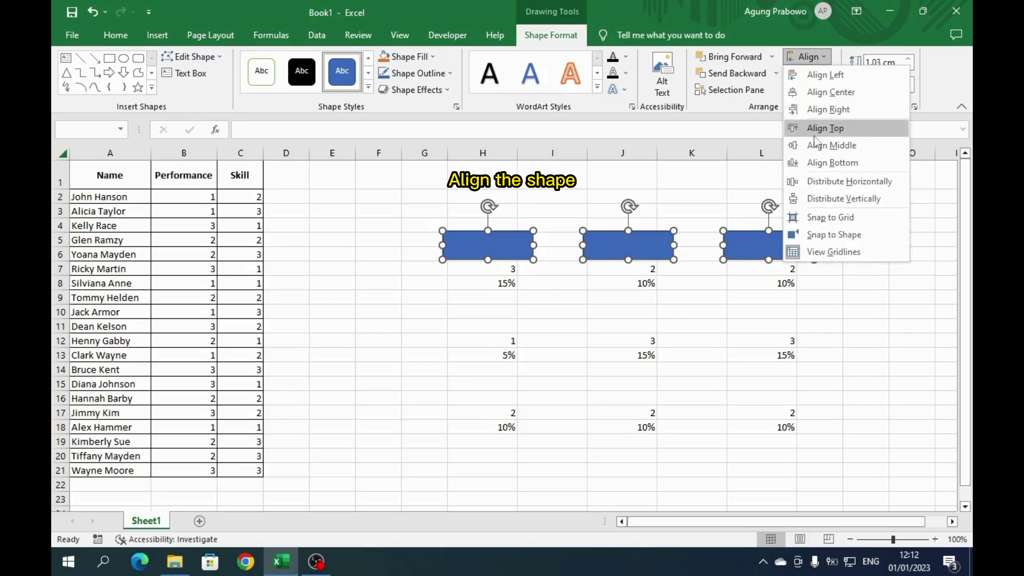
left_click(828, 182)
right_click(517, 246)
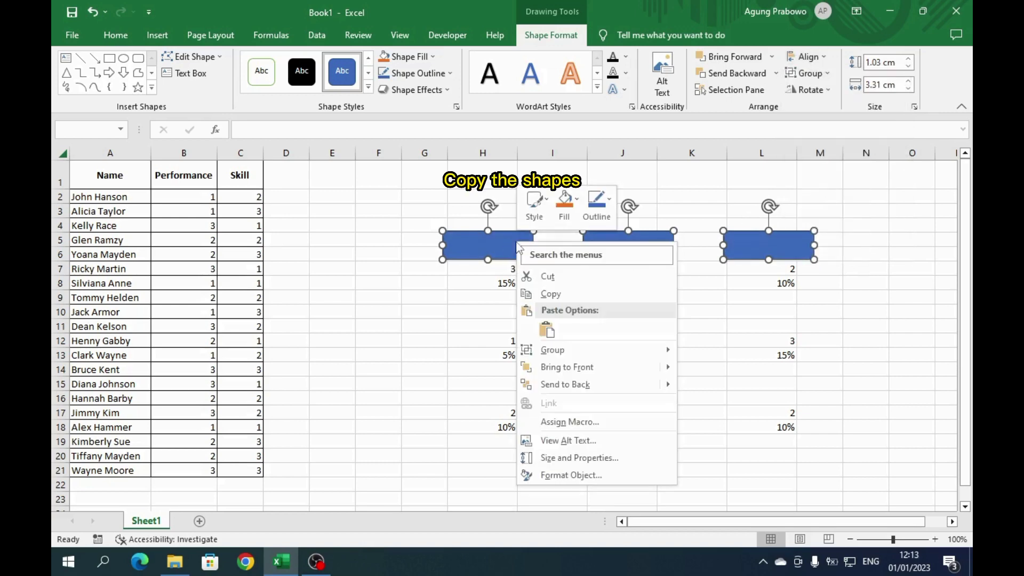
- Copy the rectangle row, paste it at H11, and place it above the row-12 values
left_click(574, 292)
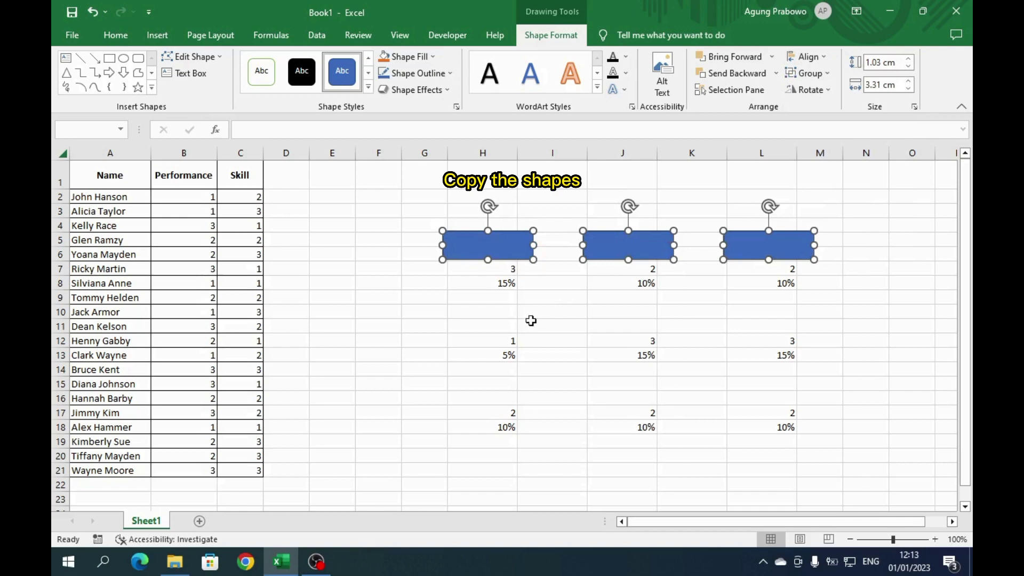
left_click(459, 327)
key("ctrl+v")
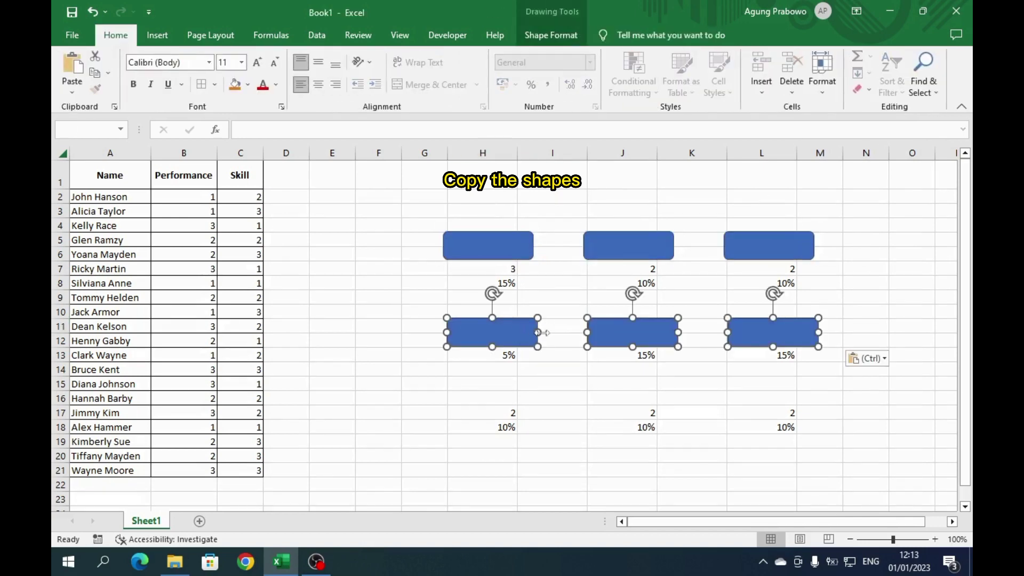
left_click_drag(519, 336, 518, 388)
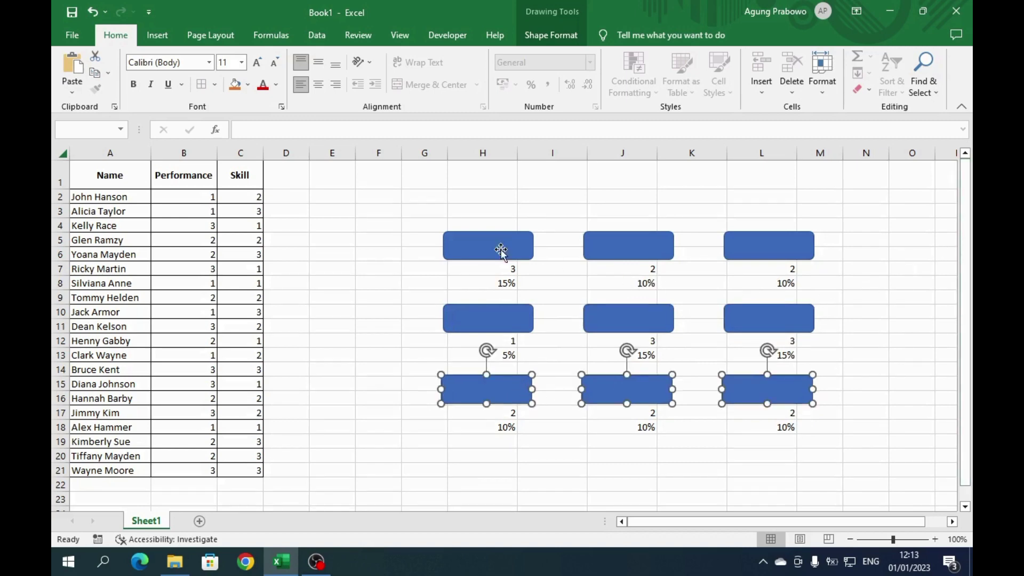
left_click(485, 243)
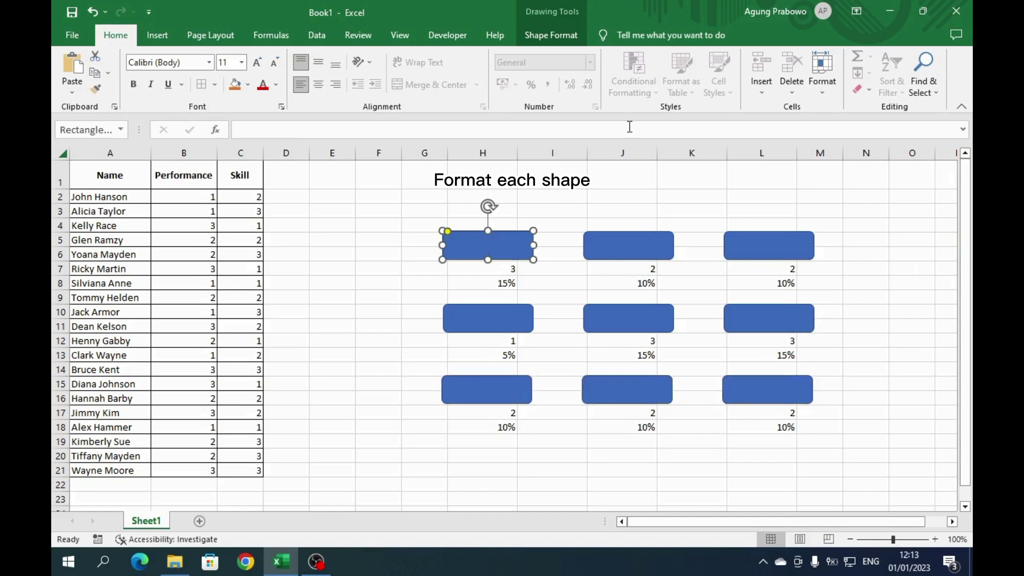
- Fill the top-row rectangles with light green, green and deeper green
left_click(551, 34)
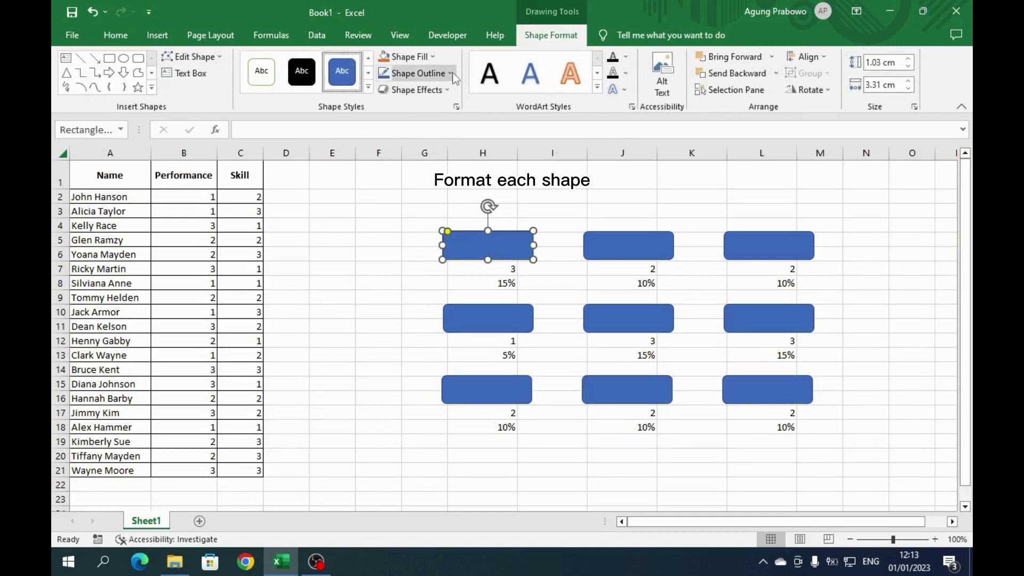
left_click(433, 57)
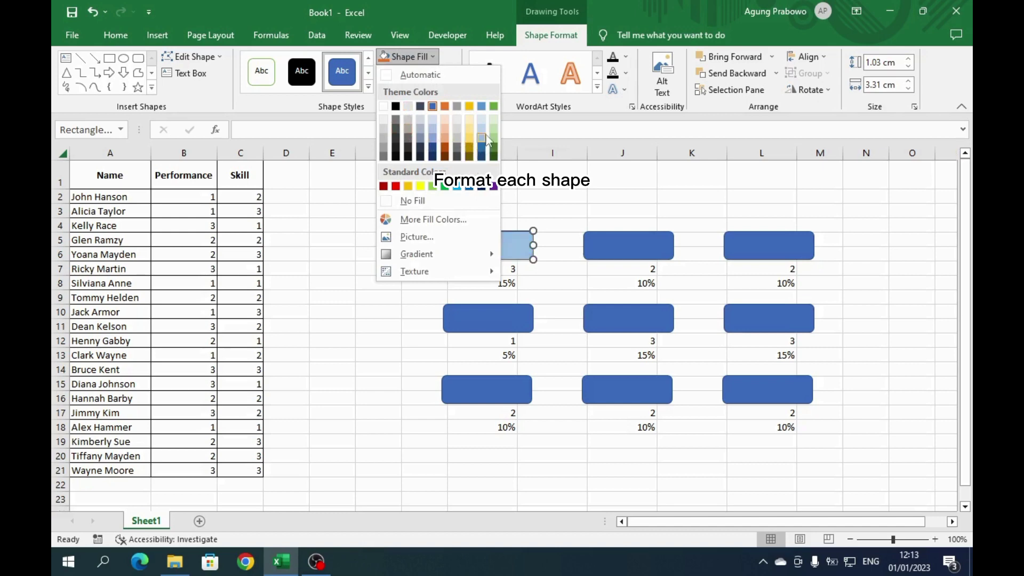
left_click(494, 119)
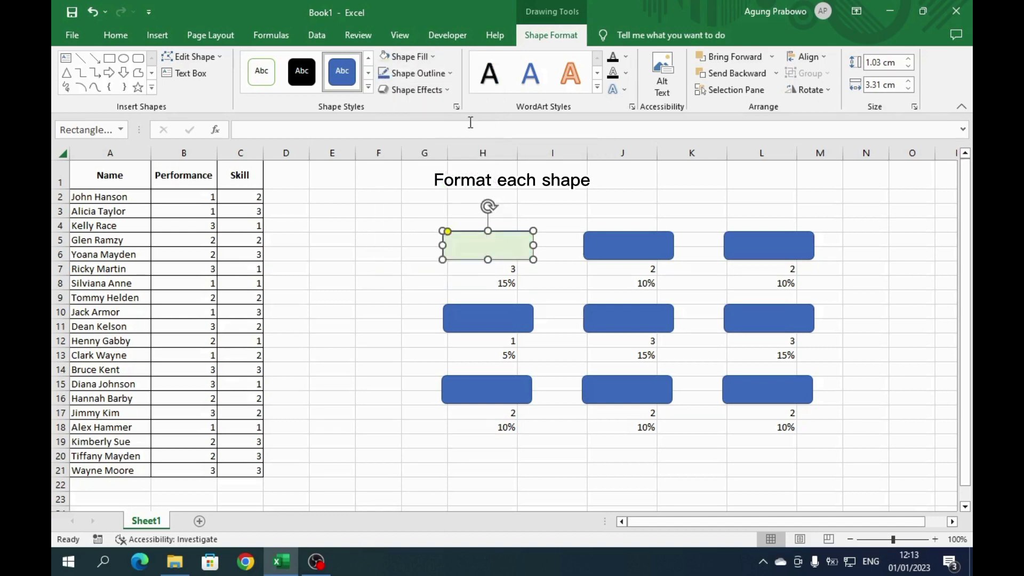
left_click(618, 244)
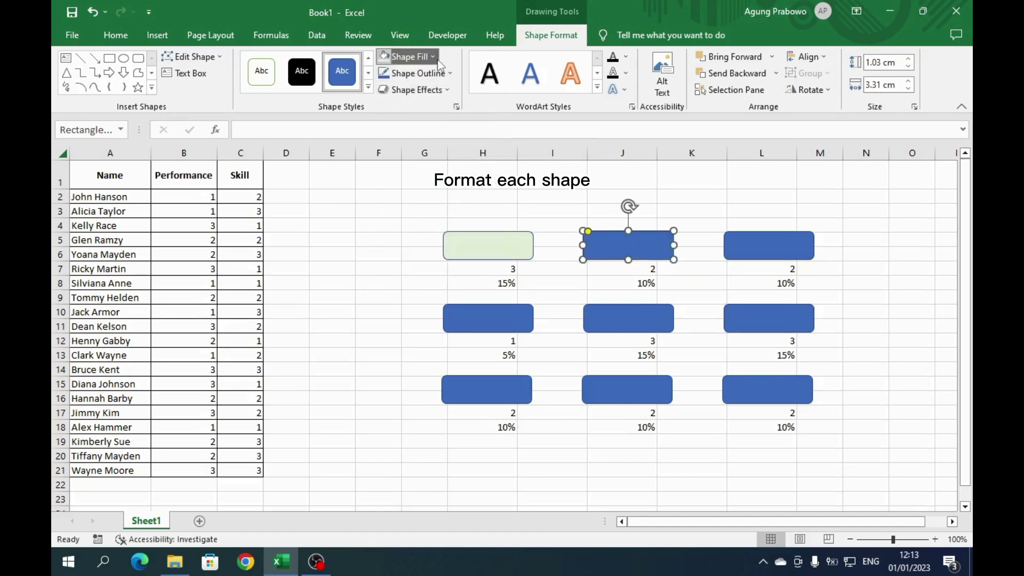
left_click(405, 56)
left_click(493, 130)
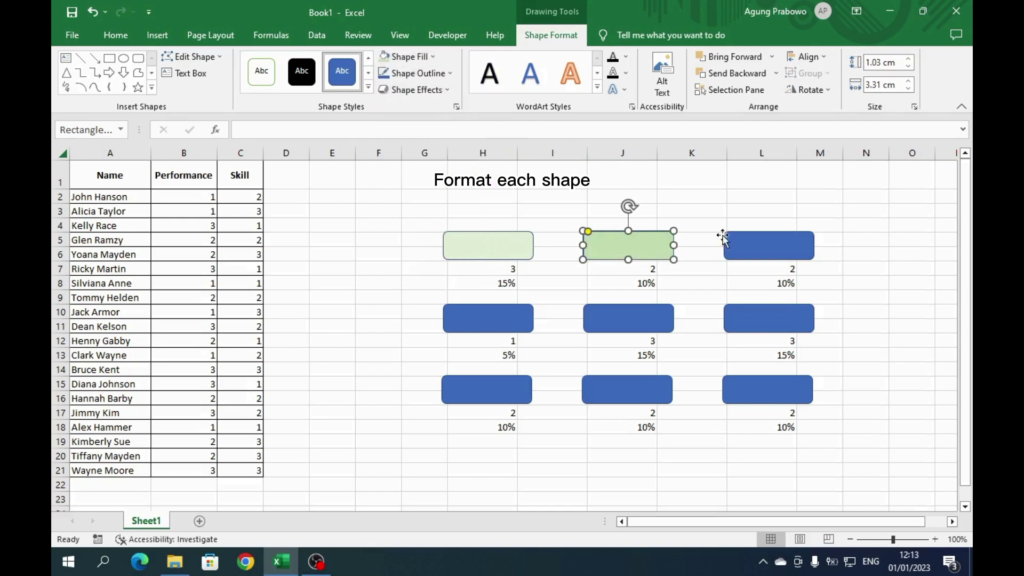
left_click(740, 244)
left_click(433, 57)
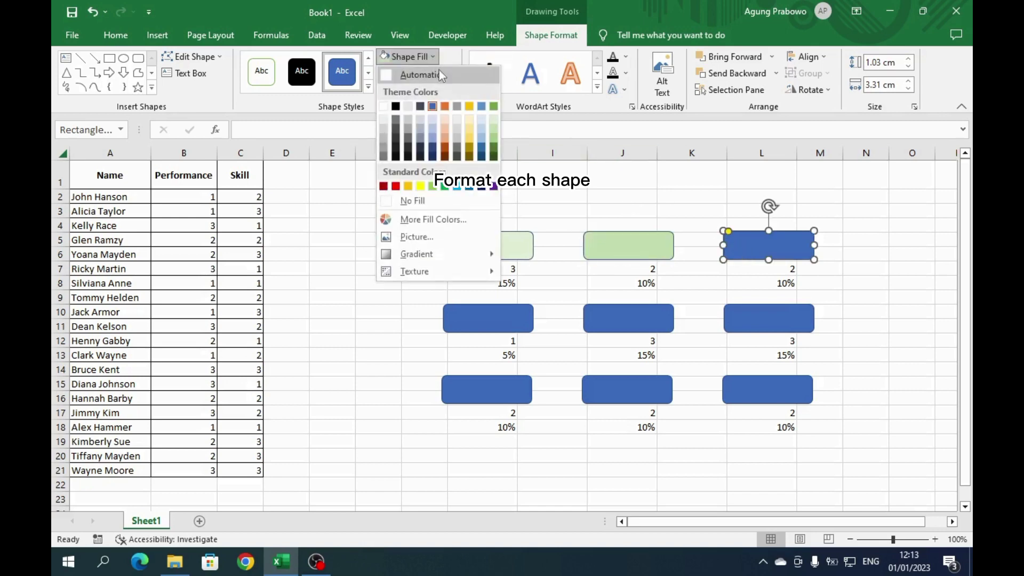
left_click(493, 140)
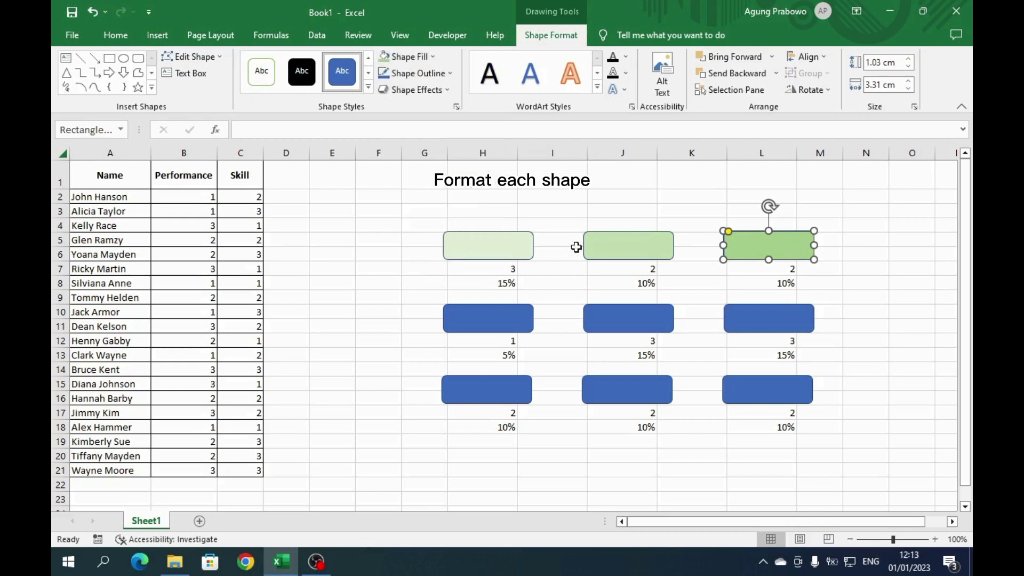
- Fill the middle-row rectangles with pale gold, gold and deeper gold
left_click(505, 325)
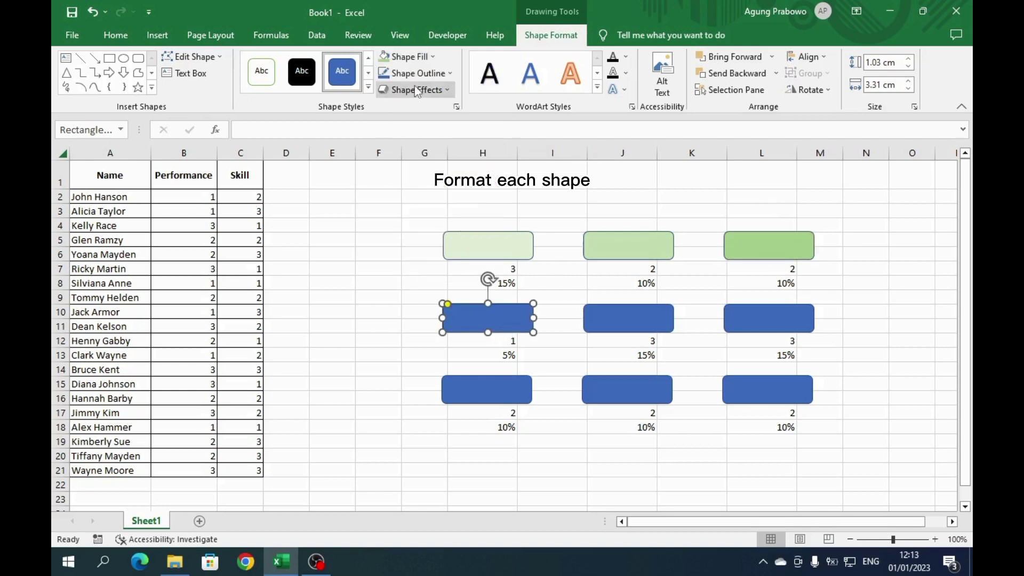
left_click(429, 57)
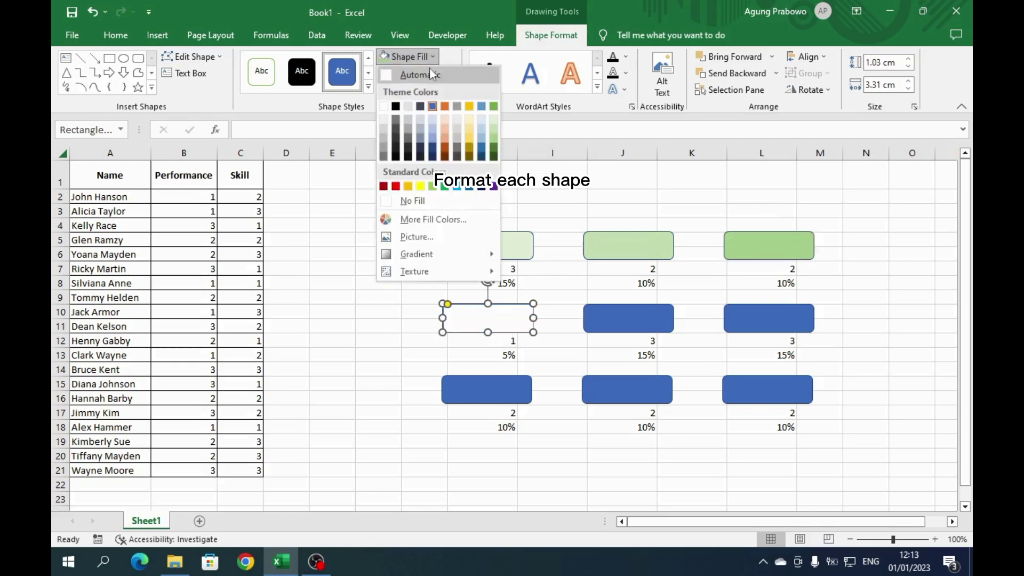
left_click(468, 121)
left_click(606, 325)
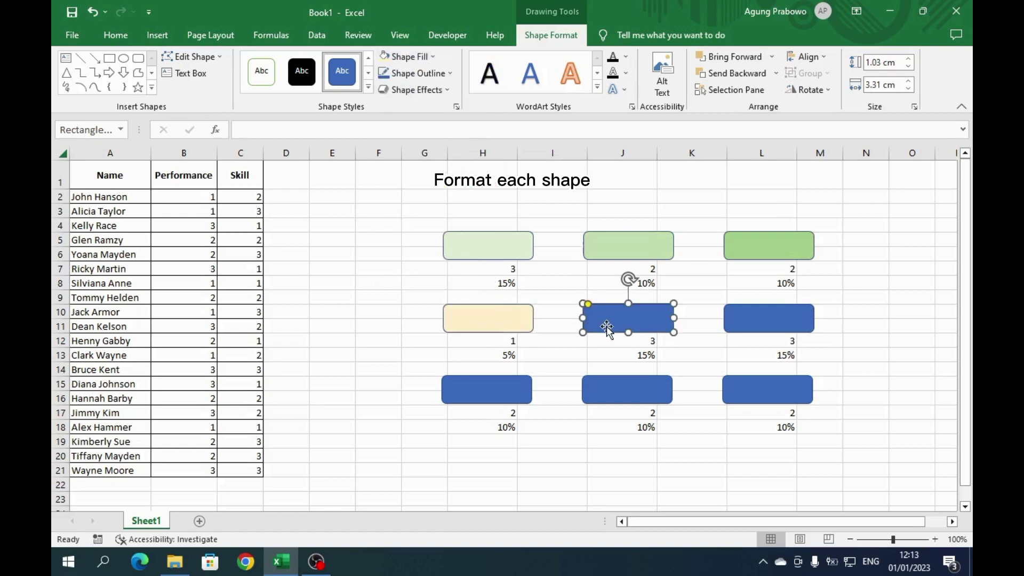
left_click(429, 57)
left_click(470, 129)
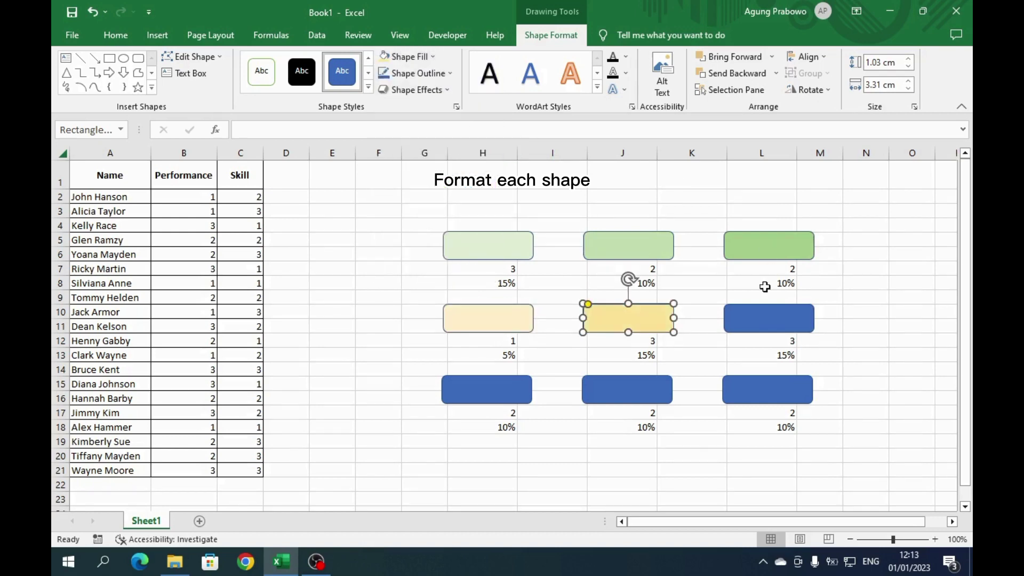
left_click(754, 315)
left_click(429, 57)
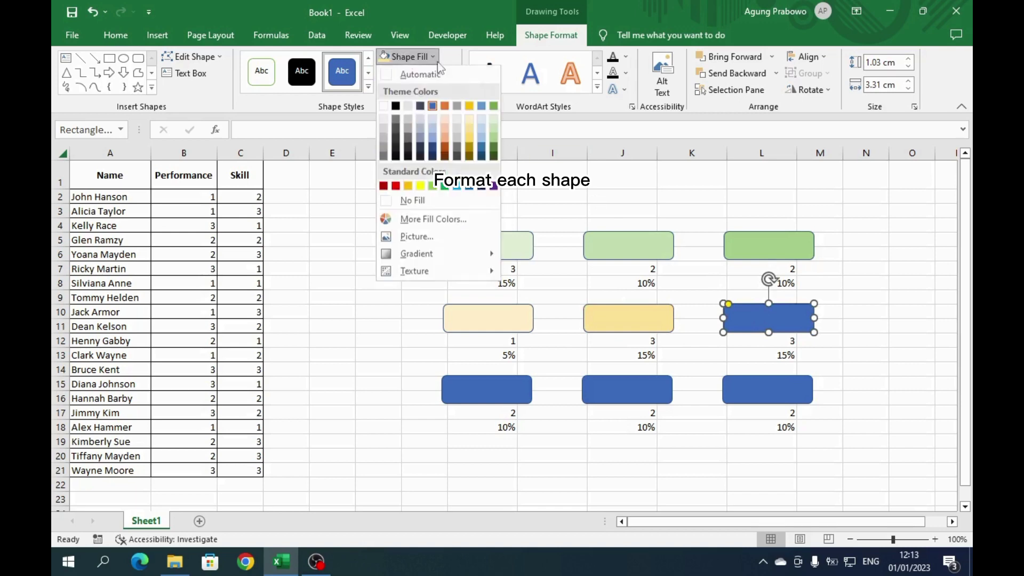
left_click(469, 139)
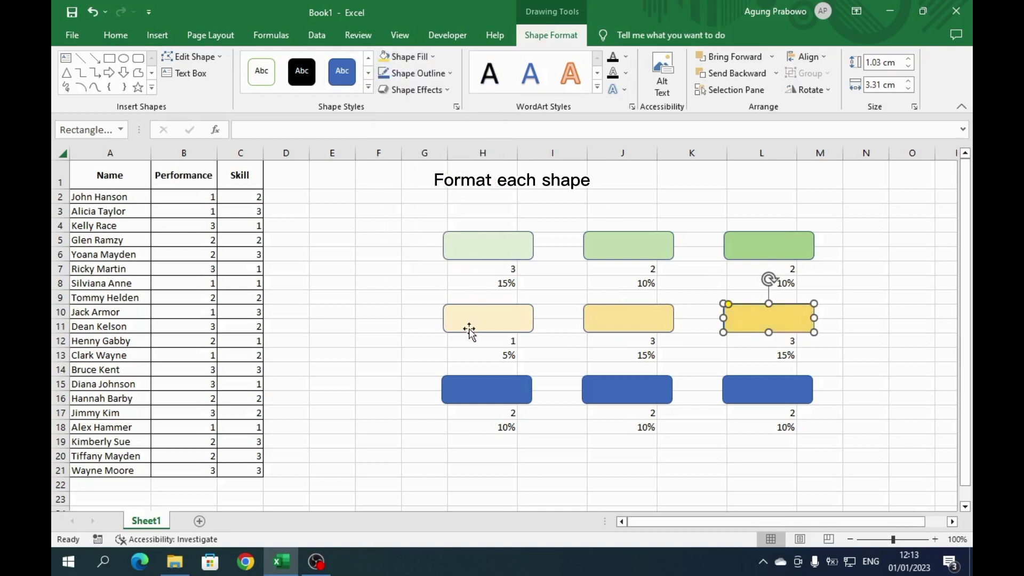
- Fill the bottom-row rectangles with pale peach, peach and orange, then deselect them
left_click(469, 388)
left_click(440, 61)
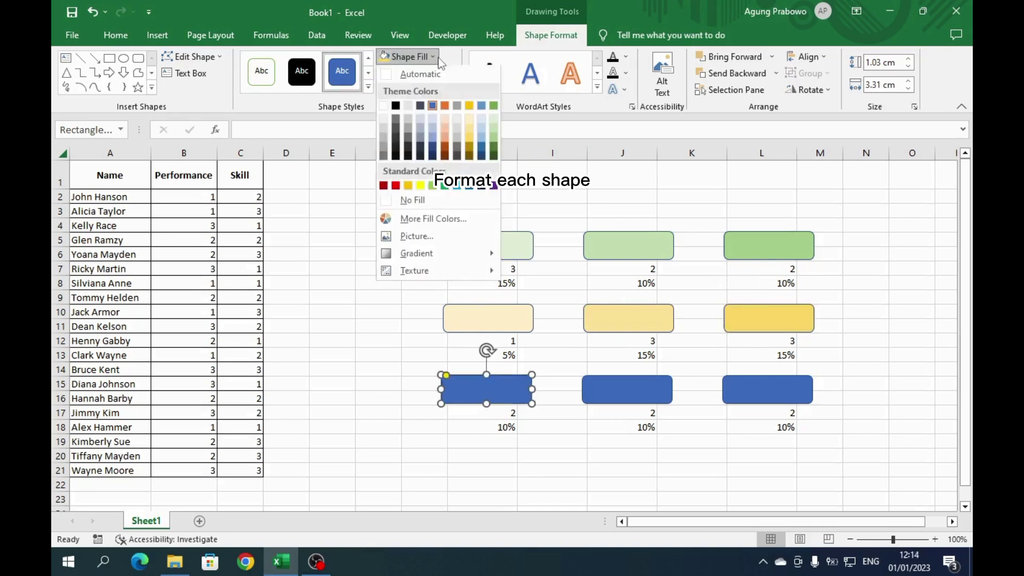
left_click(444, 118)
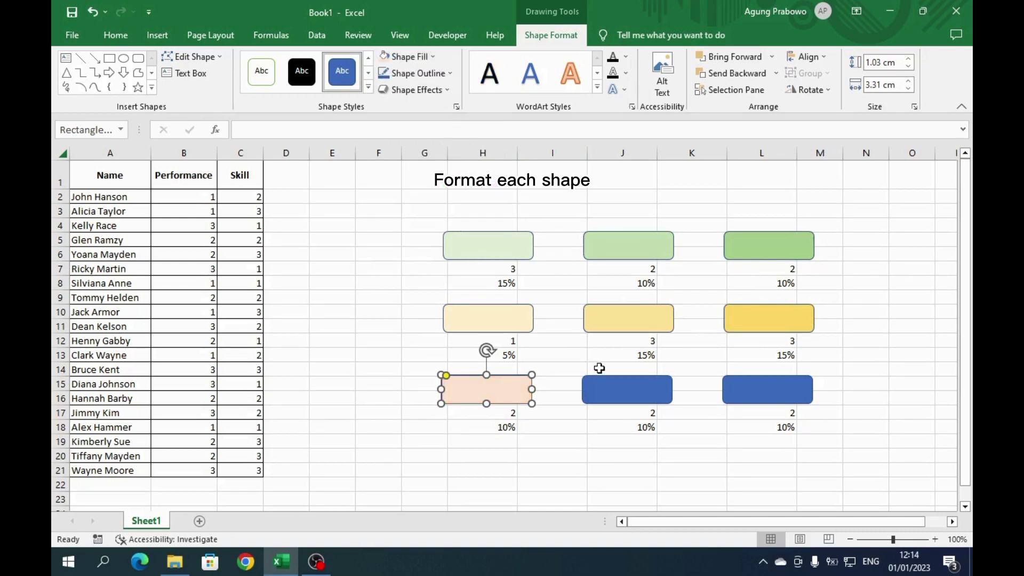
left_click(602, 381)
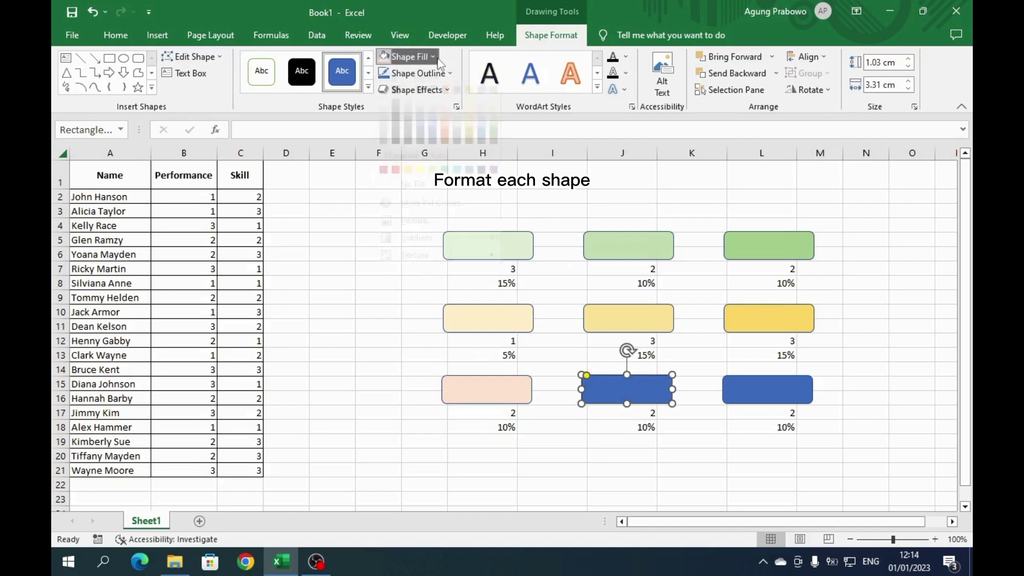
left_click(437, 57)
left_click(441, 129)
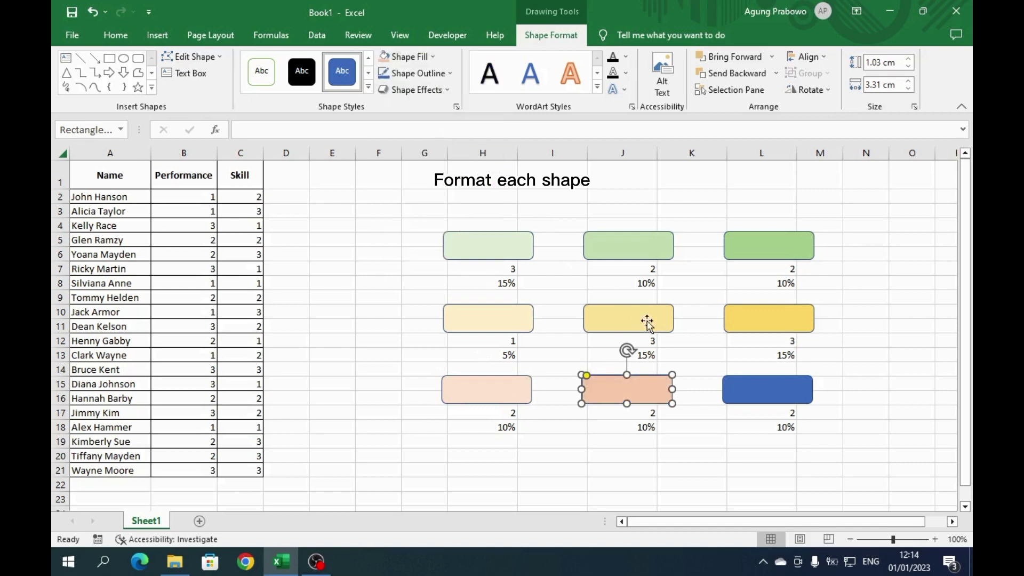
left_click(737, 388)
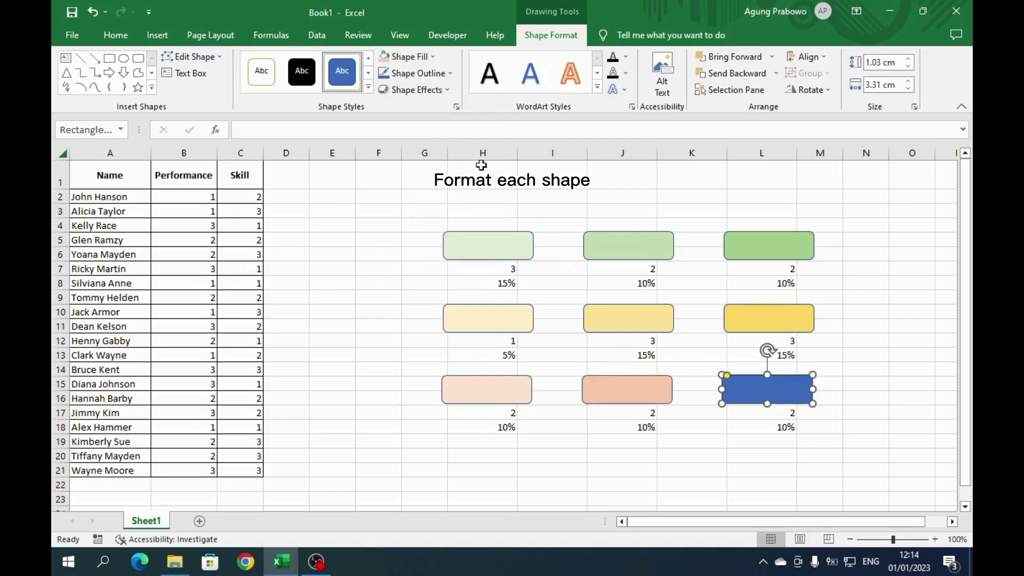
left_click(436, 58)
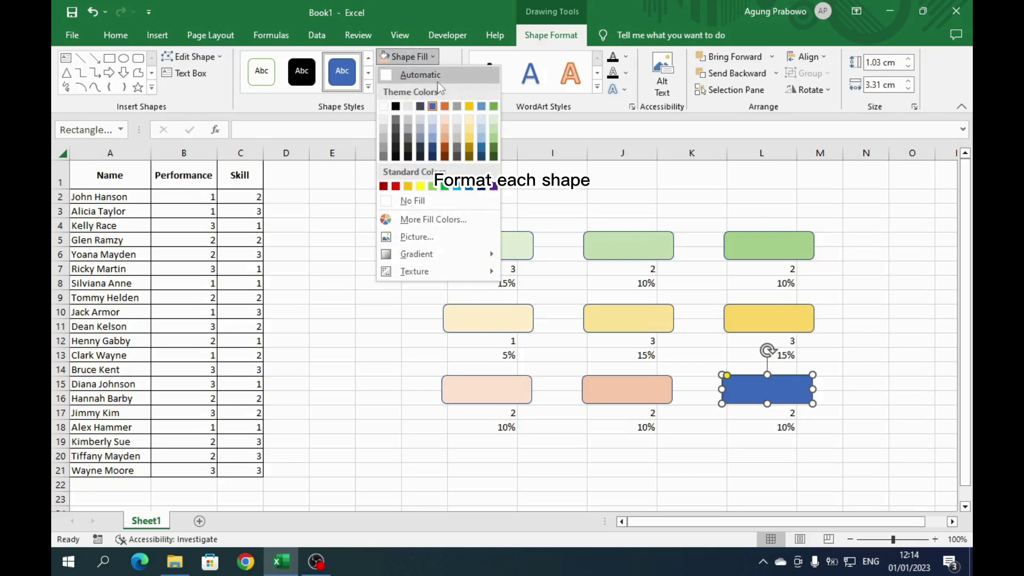
left_click(445, 140)
left_click(923, 314)
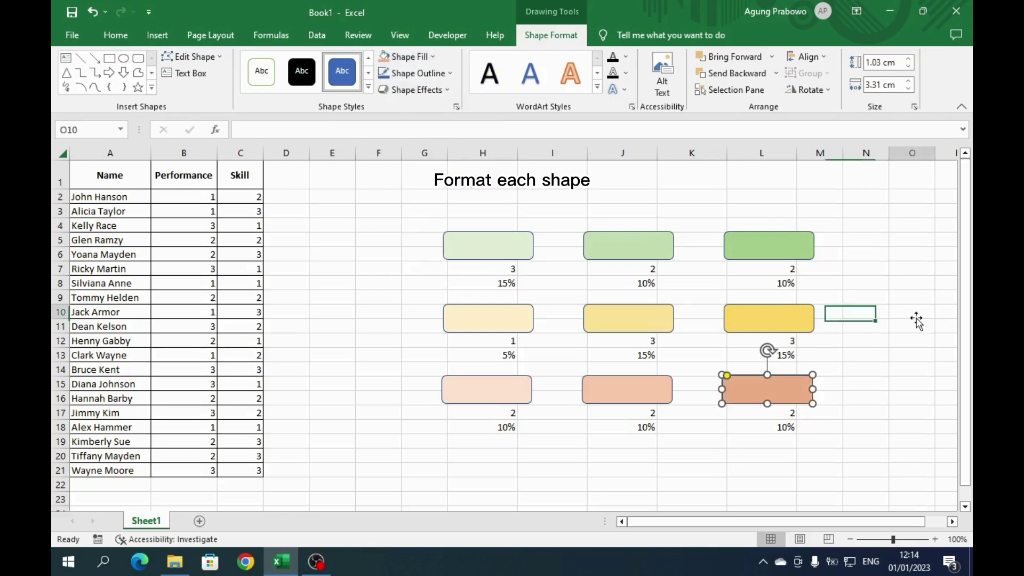
left_click(514, 249)
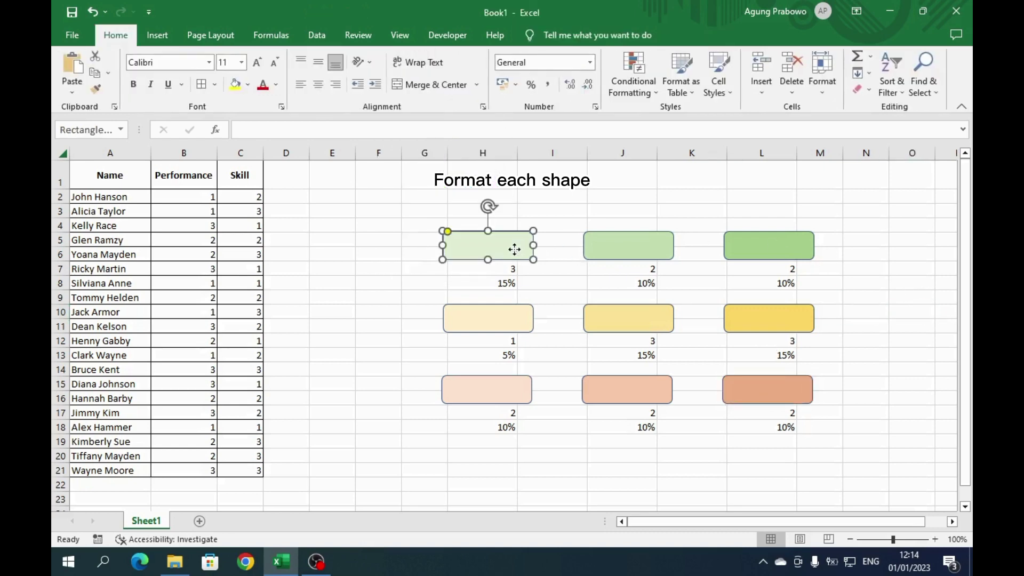
- Link the top-left rectangle to cell H7 with =$H$7 so it shows 3
left_click(257, 133)
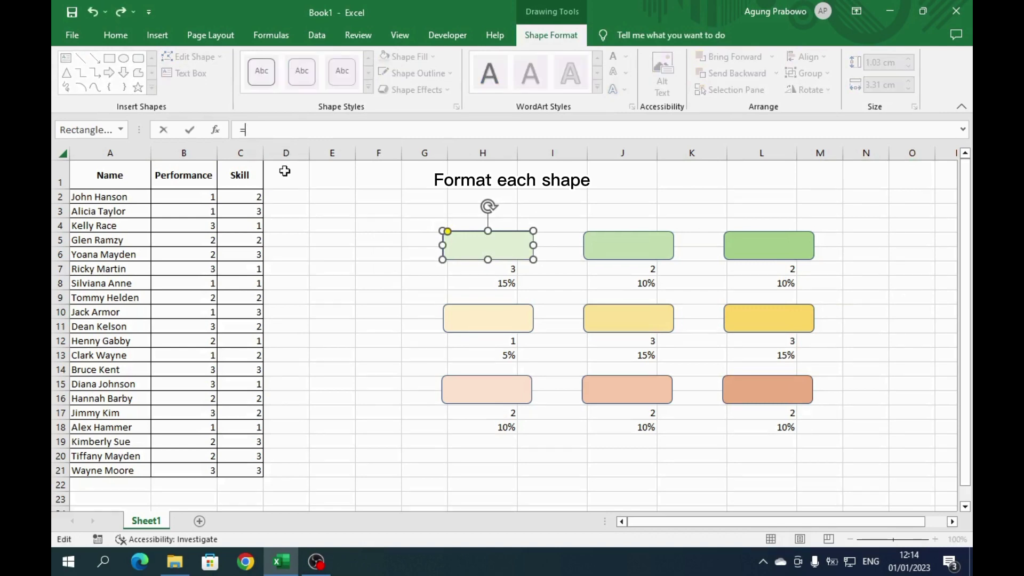
type("=")
left_click(468, 270)
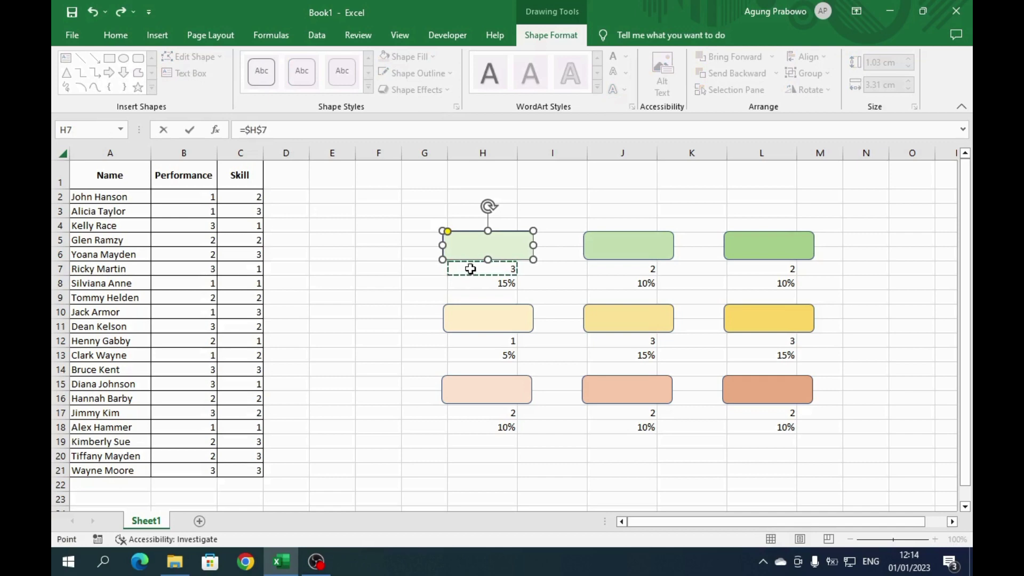
key("Return")
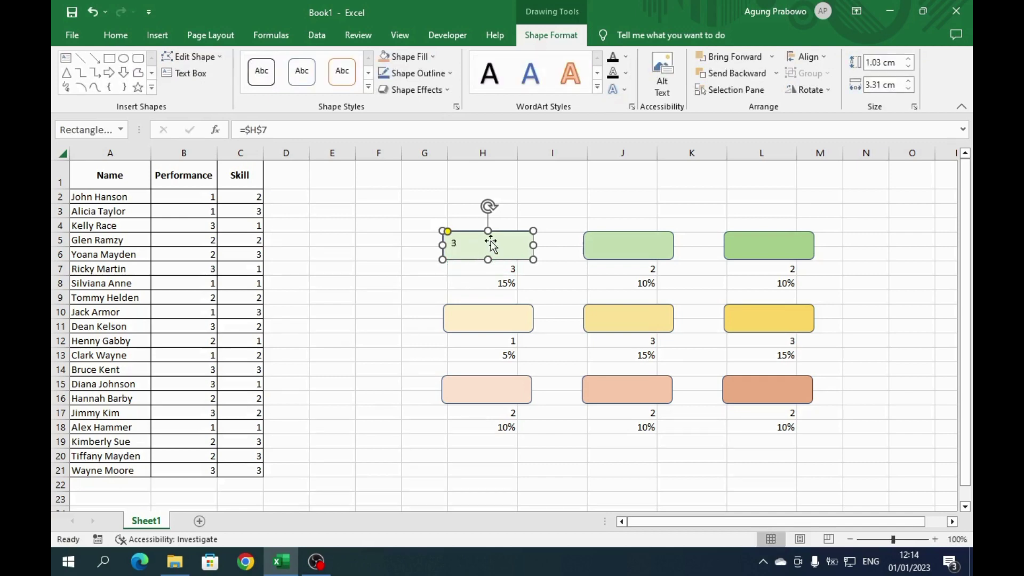
- Select all nine rectangles in the grid
left_click(608, 249, "ctrl")
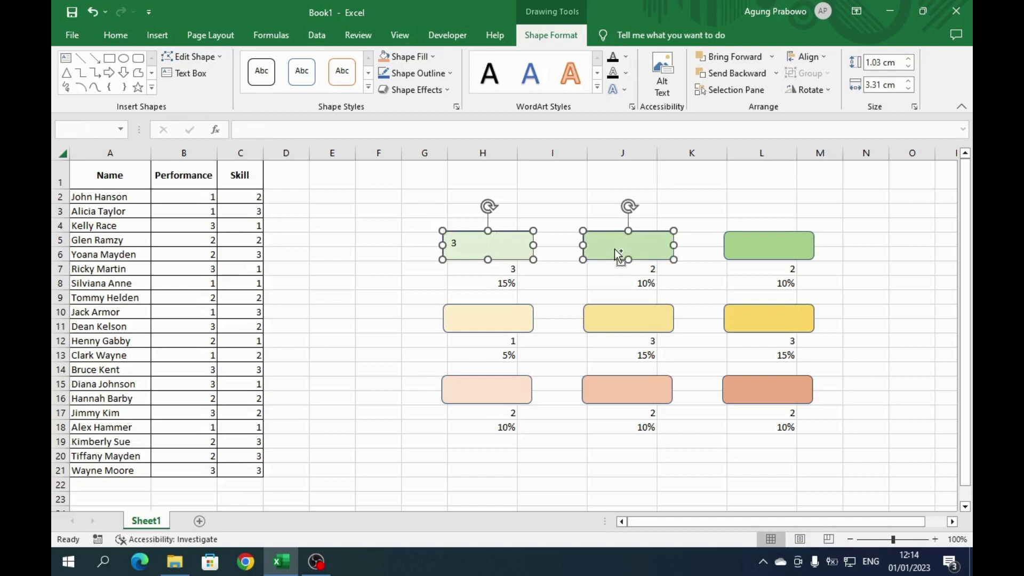
left_click(746, 256, "ctrl")
left_click(514, 331, "ctrl")
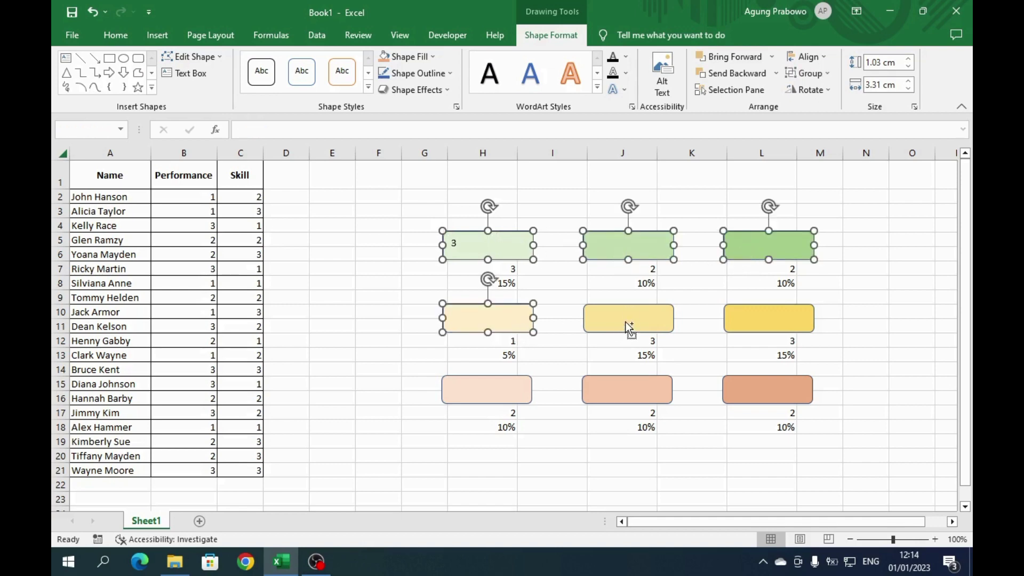
left_click(625, 321, "ctrl")
left_click(740, 321, "ctrl")
left_click(510, 388, "ctrl")
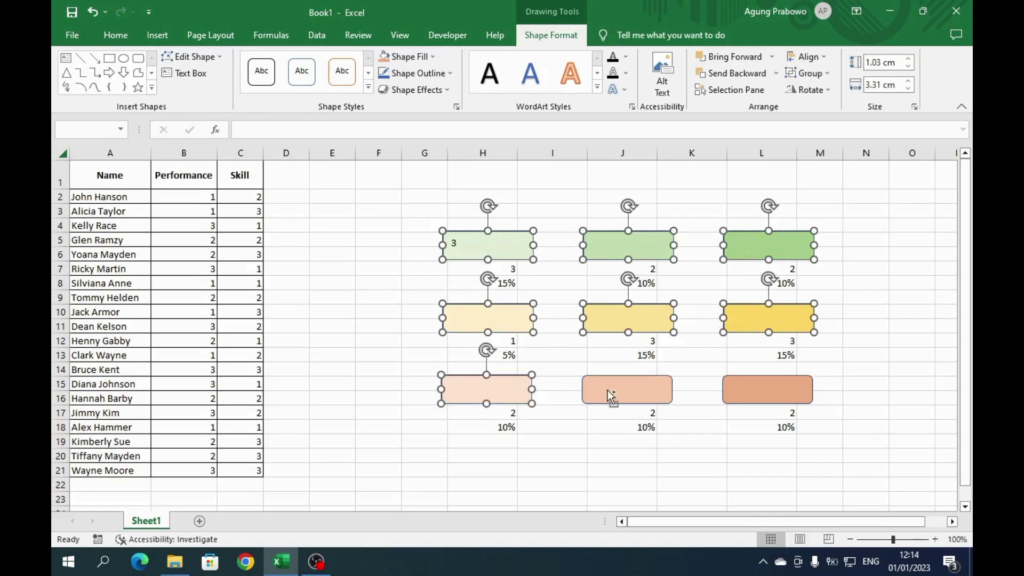
left_click(625, 391, "ctrl")
left_click(756, 392, "ctrl")
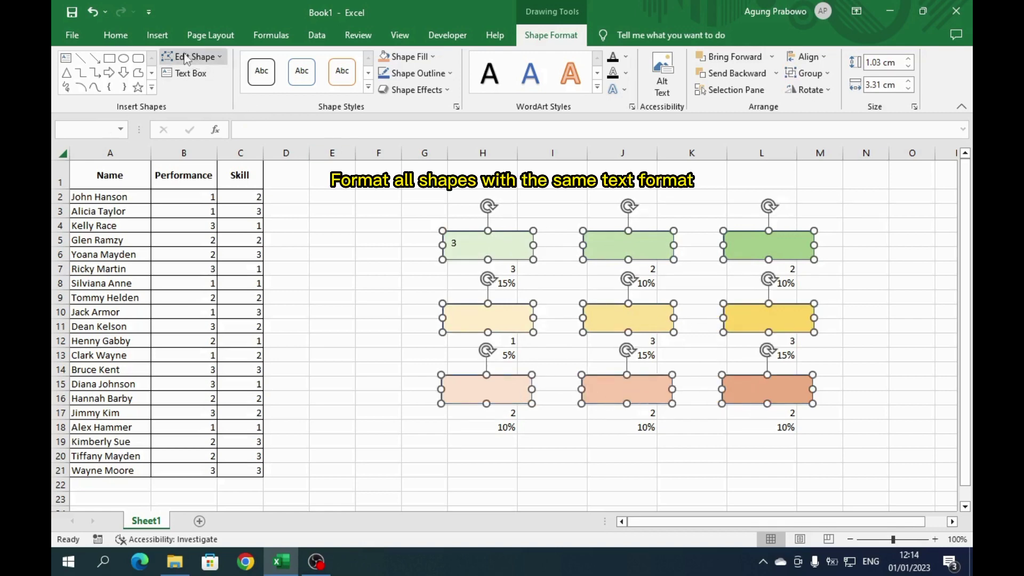
- Centre the shape text vertically and horizontally, make it bold, and enlarge it to 14 pt
left_click(115, 35)
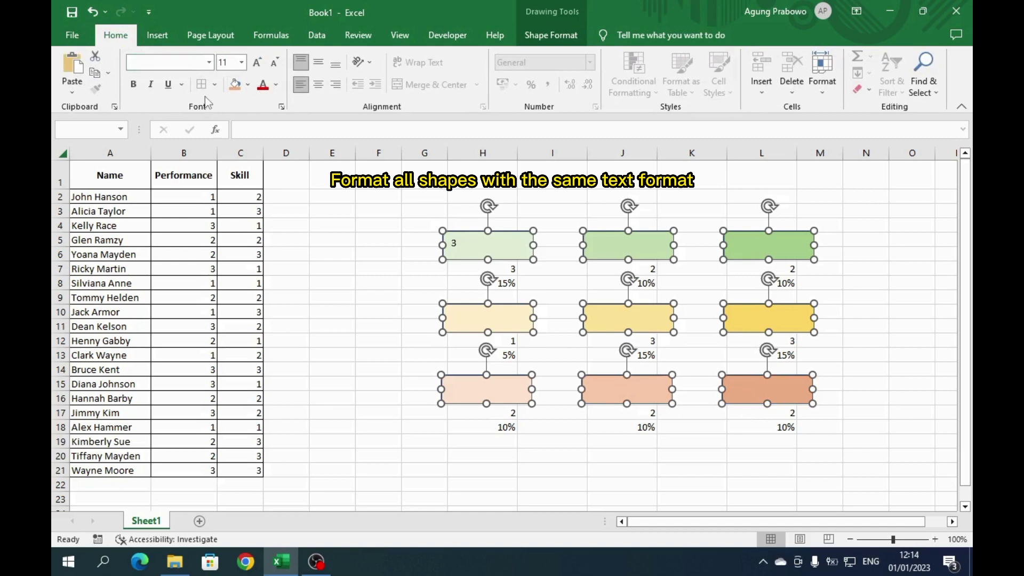
left_click(319, 62)
left_click(318, 84)
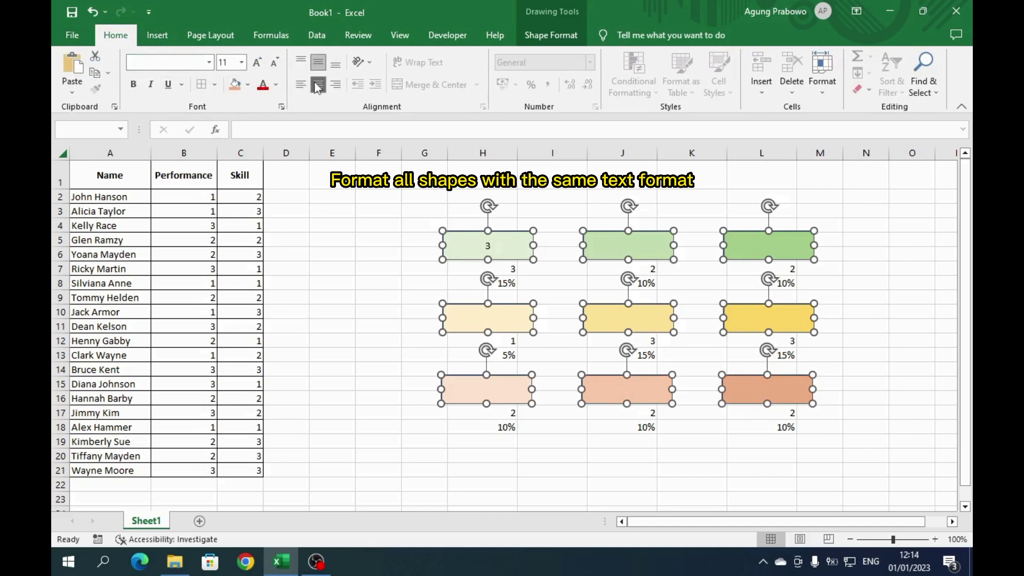
left_click(134, 85)
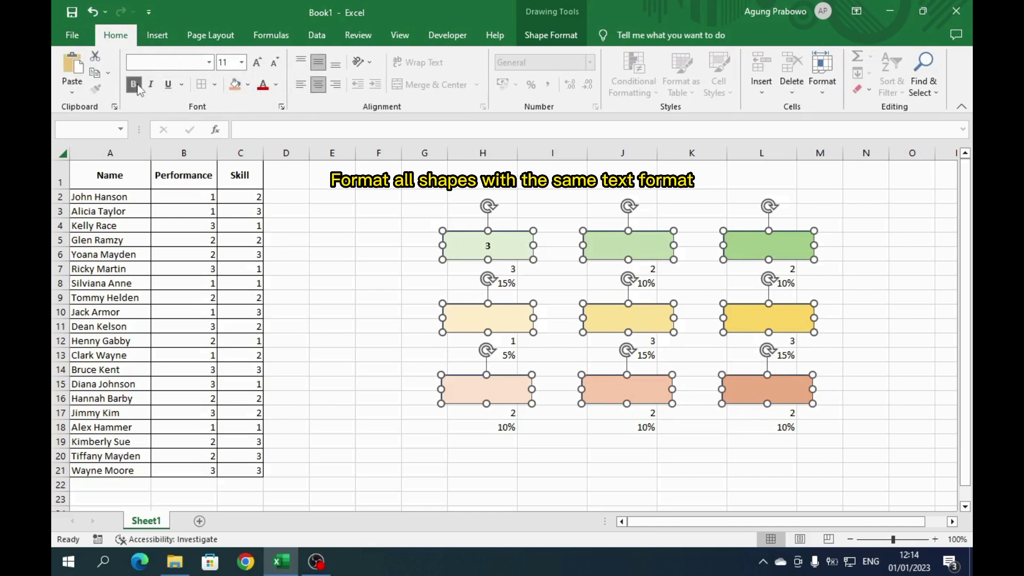
left_click(257, 63)
- Link the middle and right green shapes to cells J7 and L7
left_click(584, 198)
left_click(643, 248)
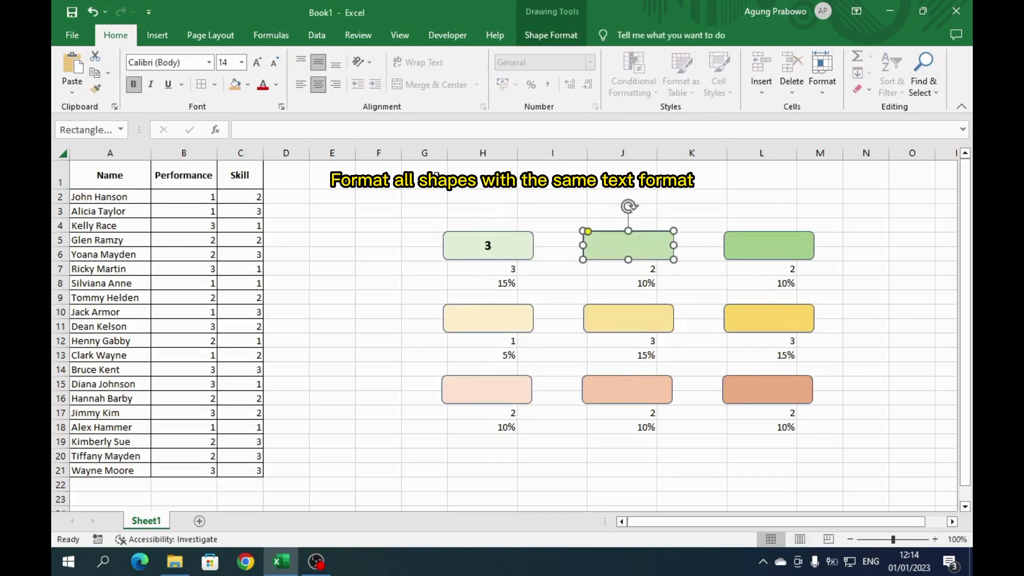
left_click(338, 137)
type("=")
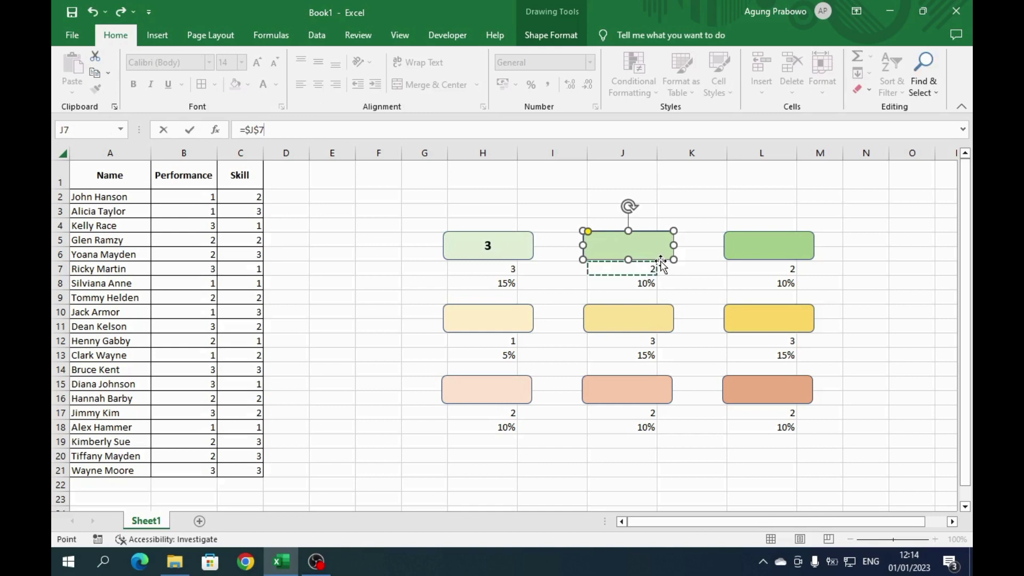
key("Return")
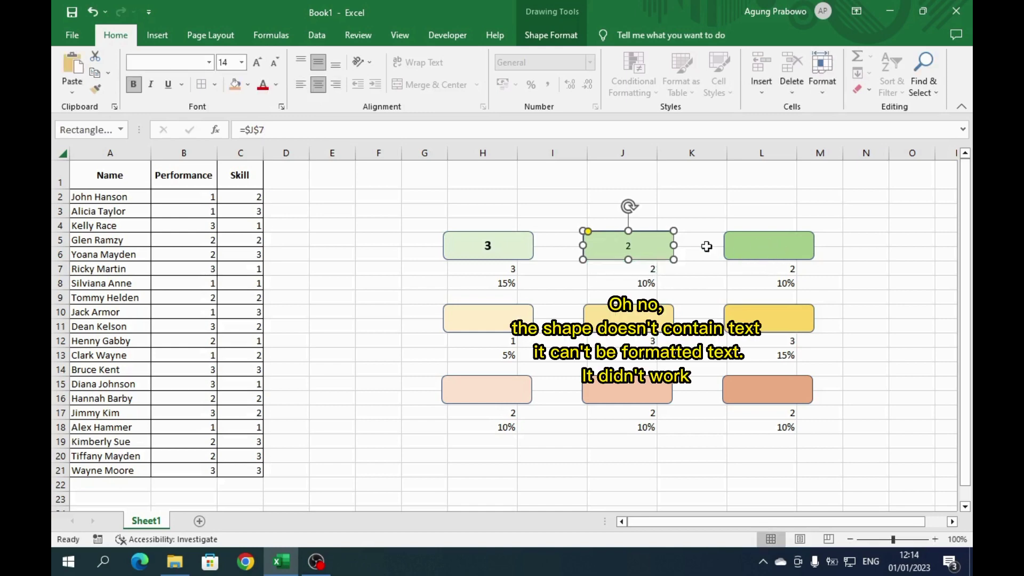
left_click(740, 243)
left_click(273, 136)
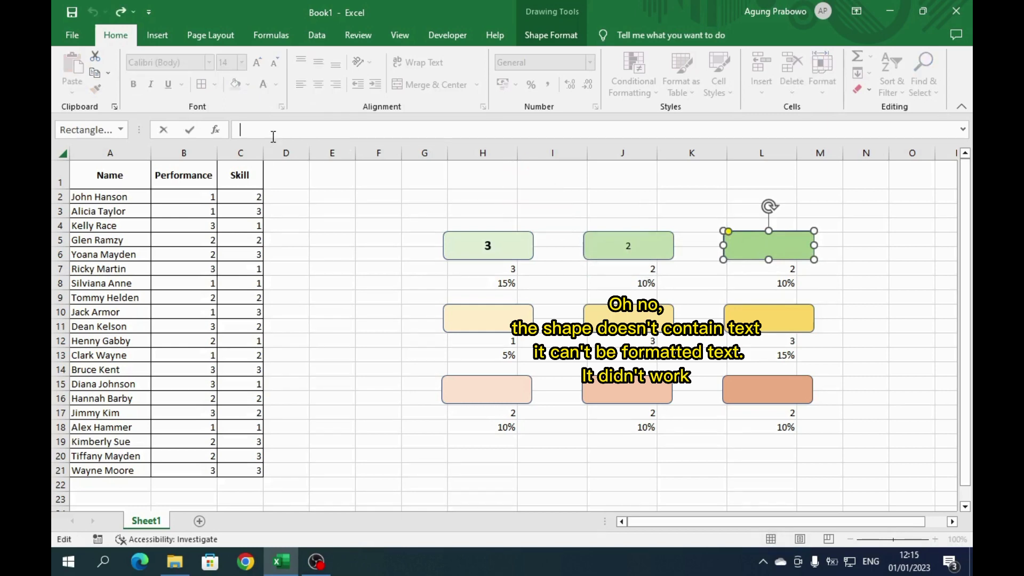
type("=")
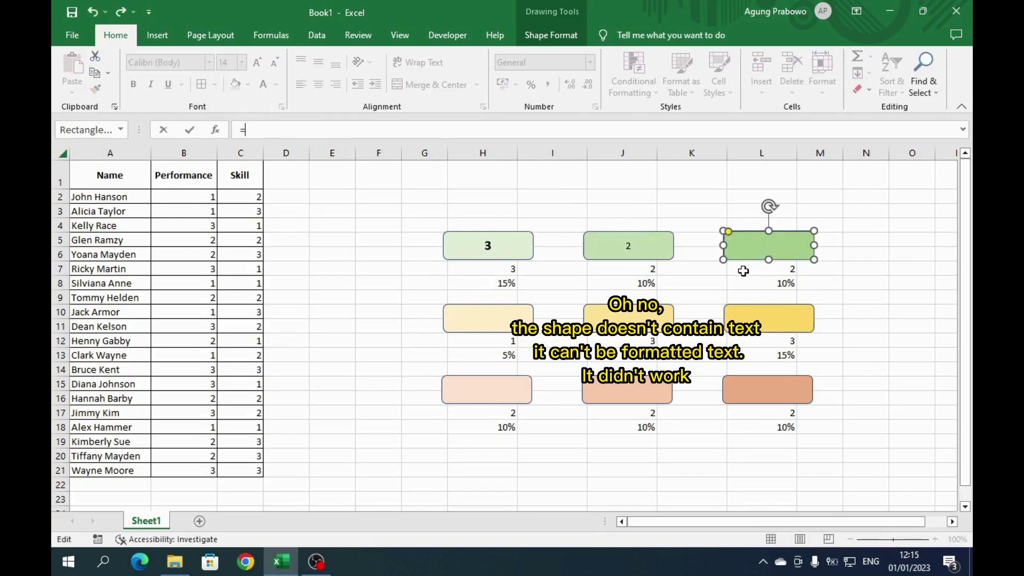
left_click(738, 271)
key("Return")
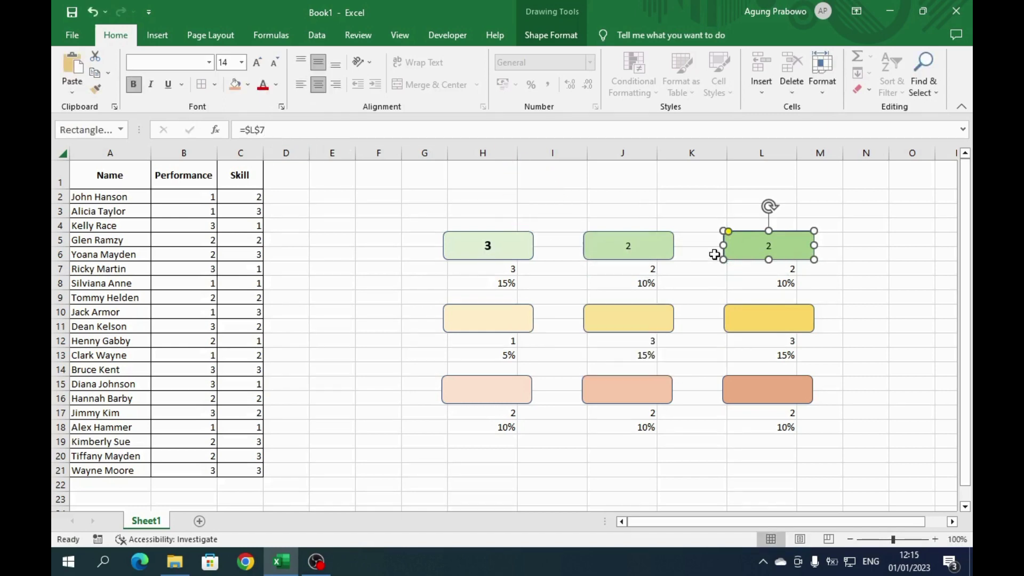
- Link the three yellow shapes to cells H12, J12 and L12
left_click(507, 325)
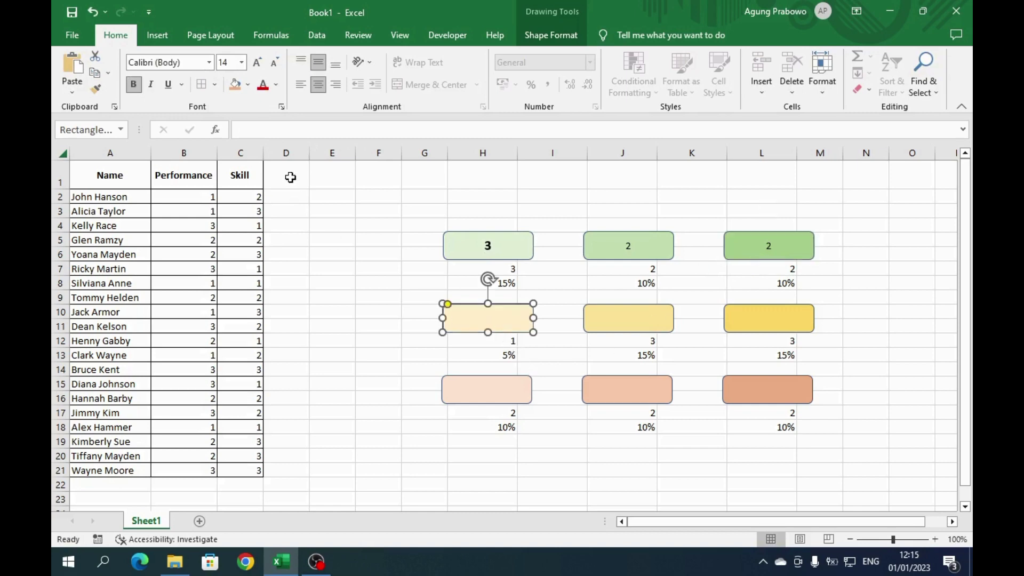
type("=")
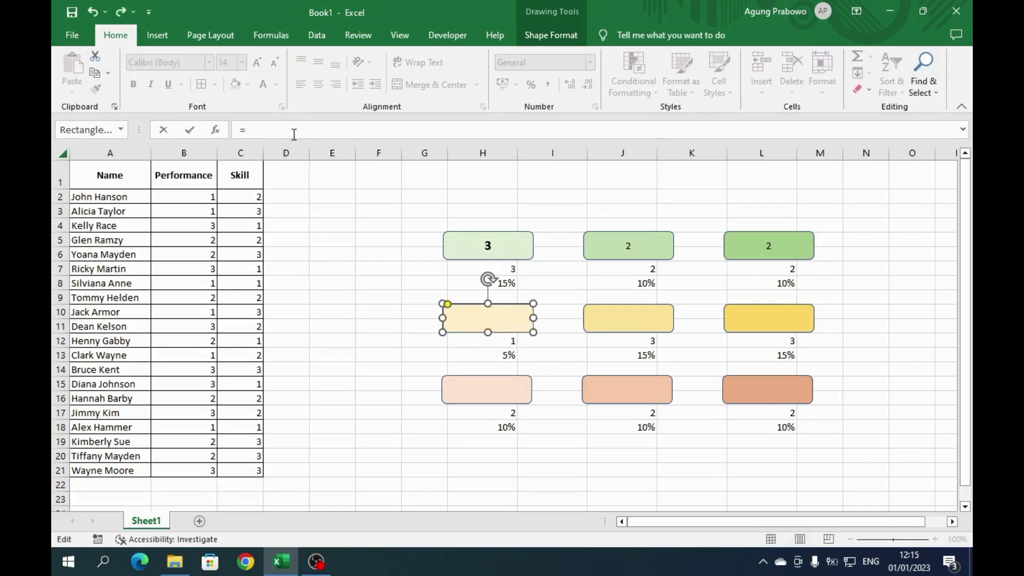
left_click(468, 342)
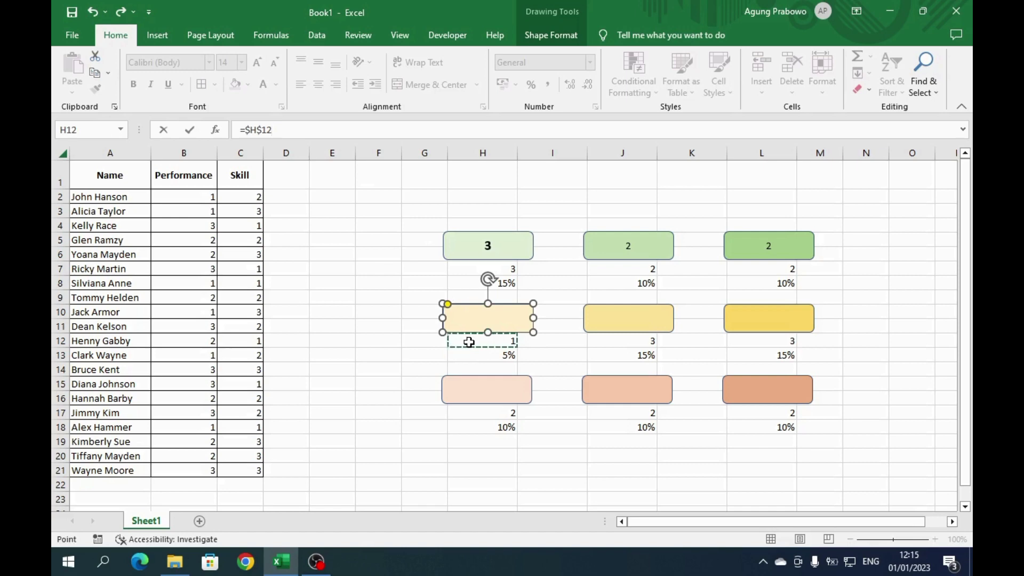
key("Return")
left_click(637, 319)
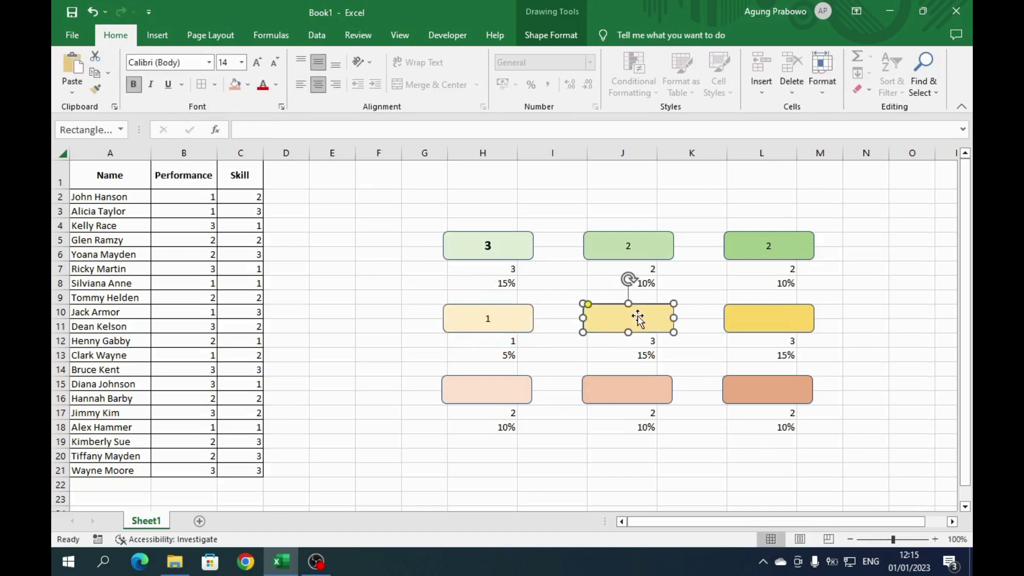
left_click(274, 132)
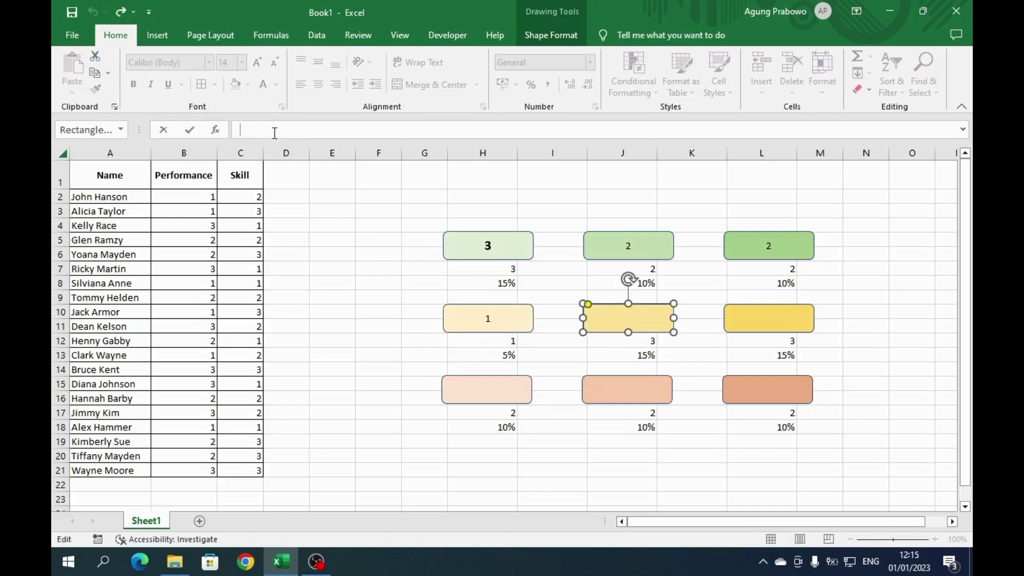
type("=")
left_click(608, 345)
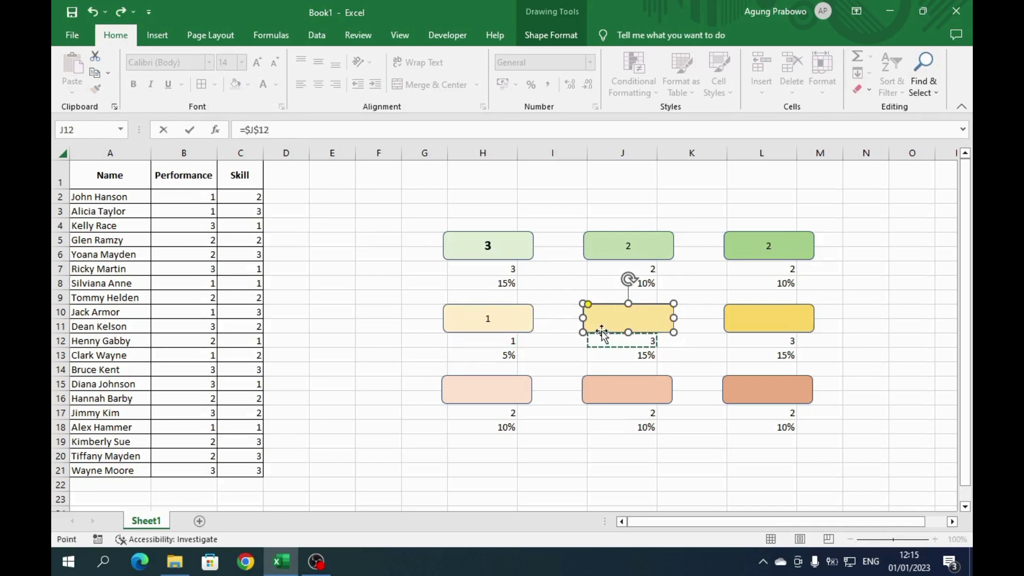
key("Return")
left_click(756, 320)
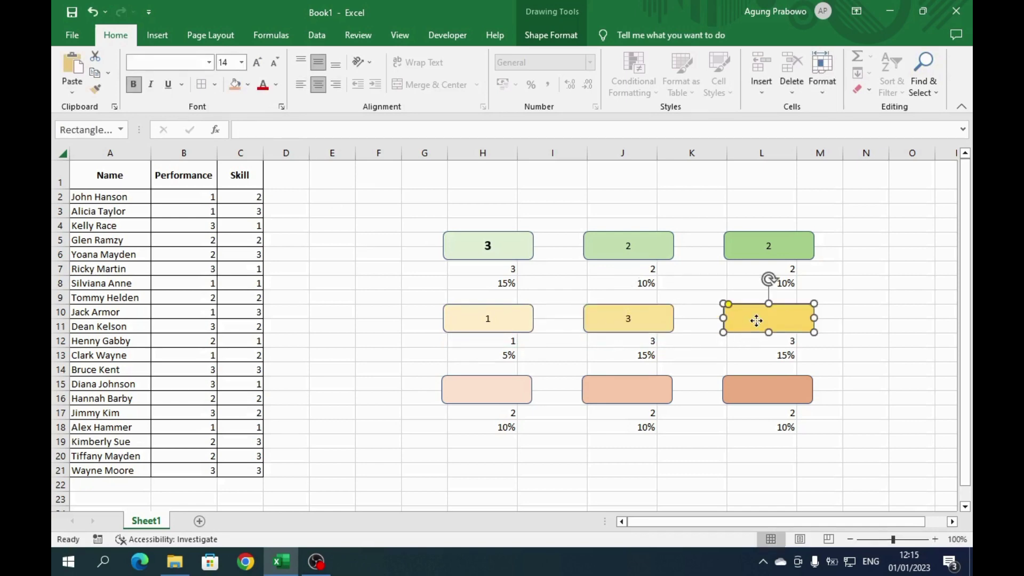
left_click(290, 131)
type("=")
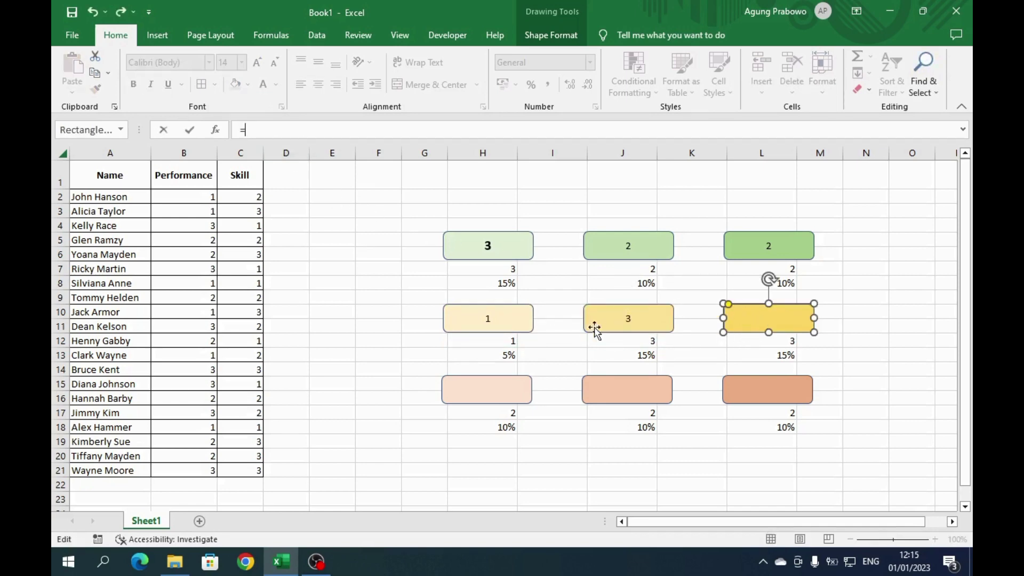
left_click(749, 341)
key("Return")
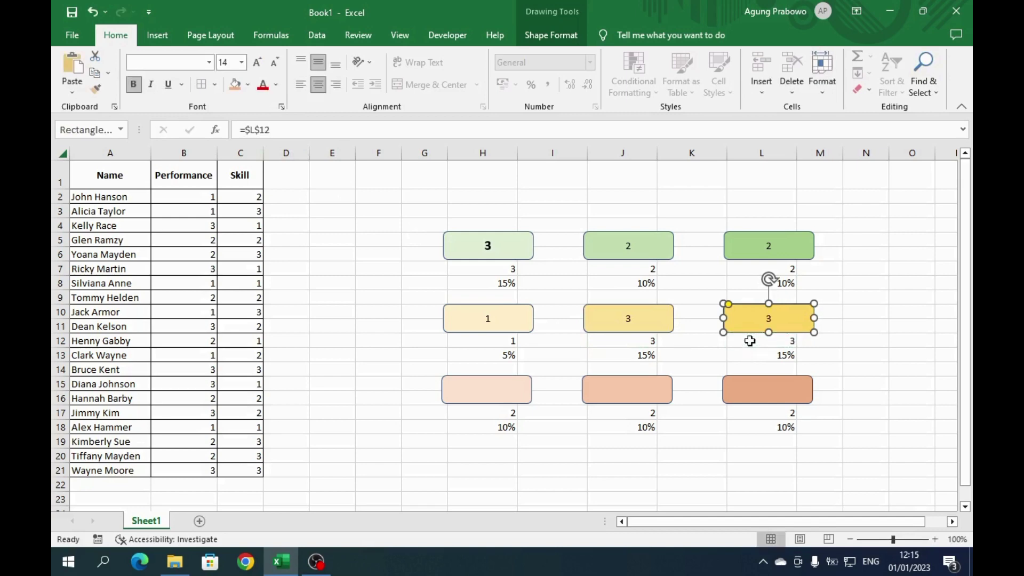
- Link the three bottom-row peach and orange shapes to cells H17, J17 and L17
left_click(520, 388)
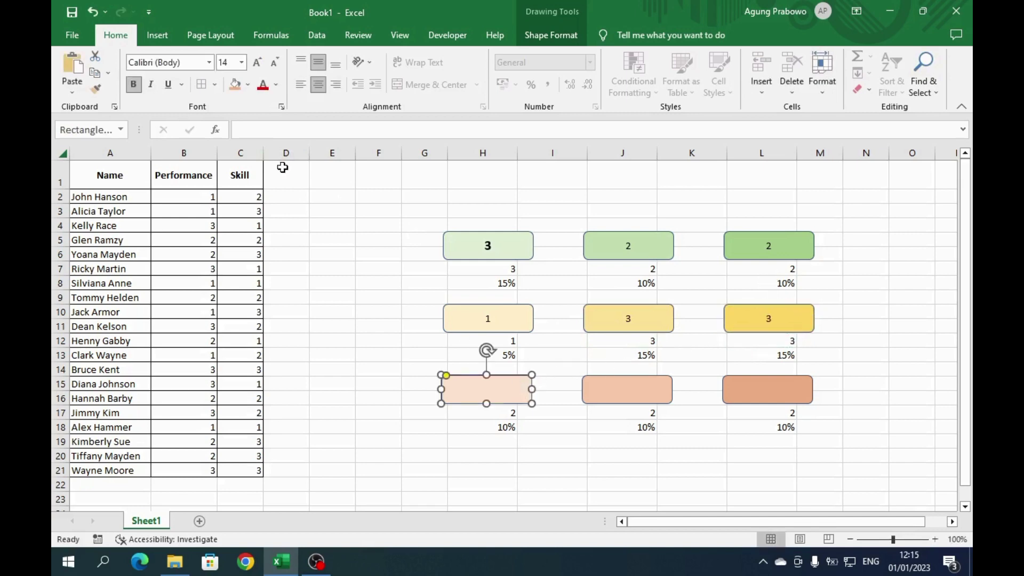
left_click(247, 128)
type("=")
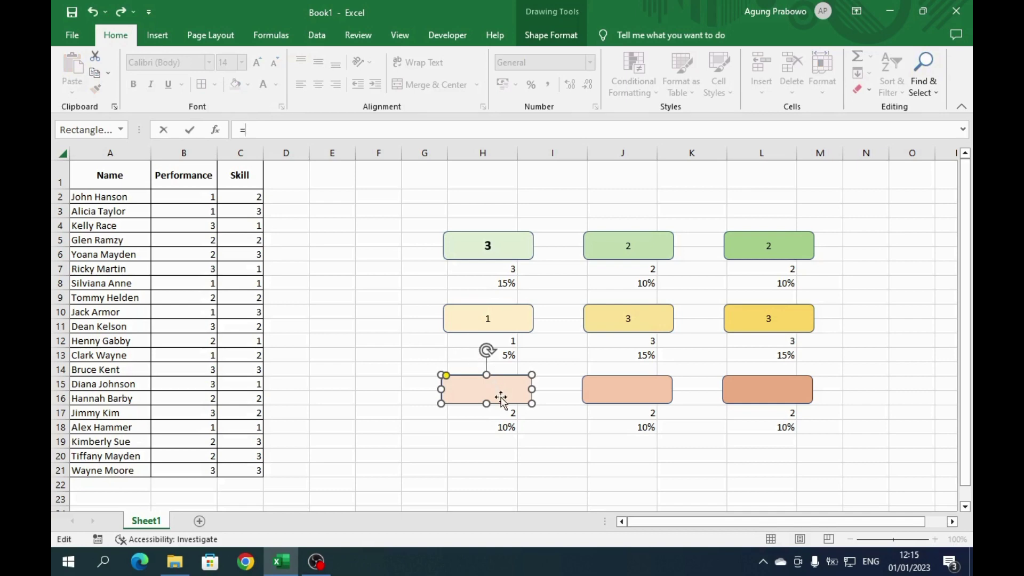
left_click(505, 413)
key("Return")
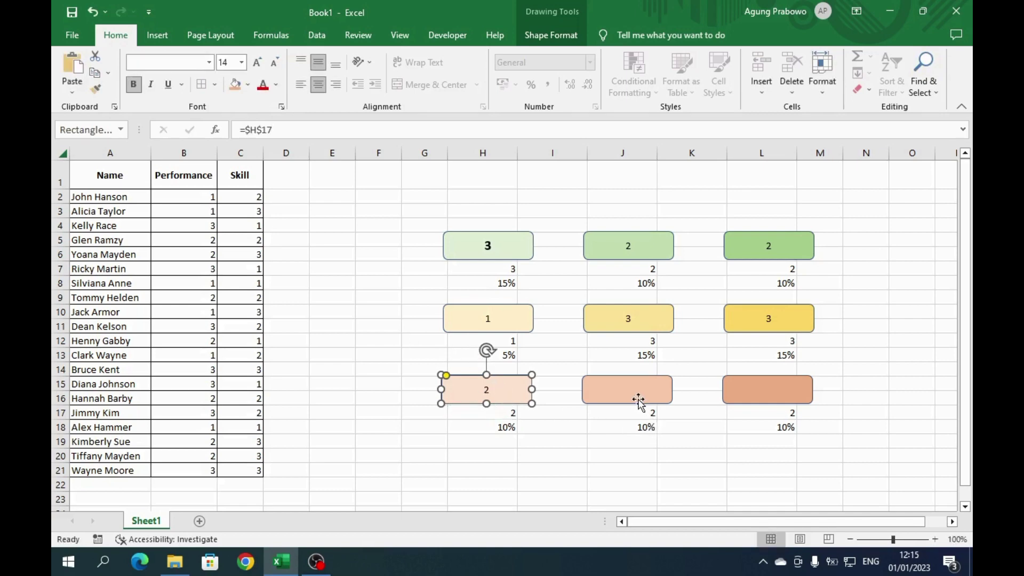
left_click(638, 401)
left_click(295, 134)
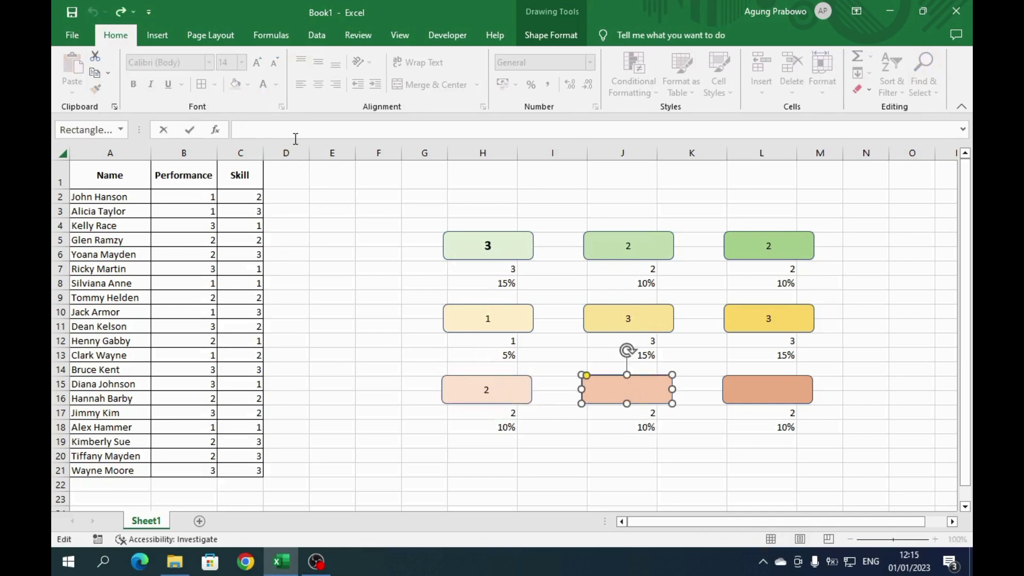
type("=")
left_click(626, 419)
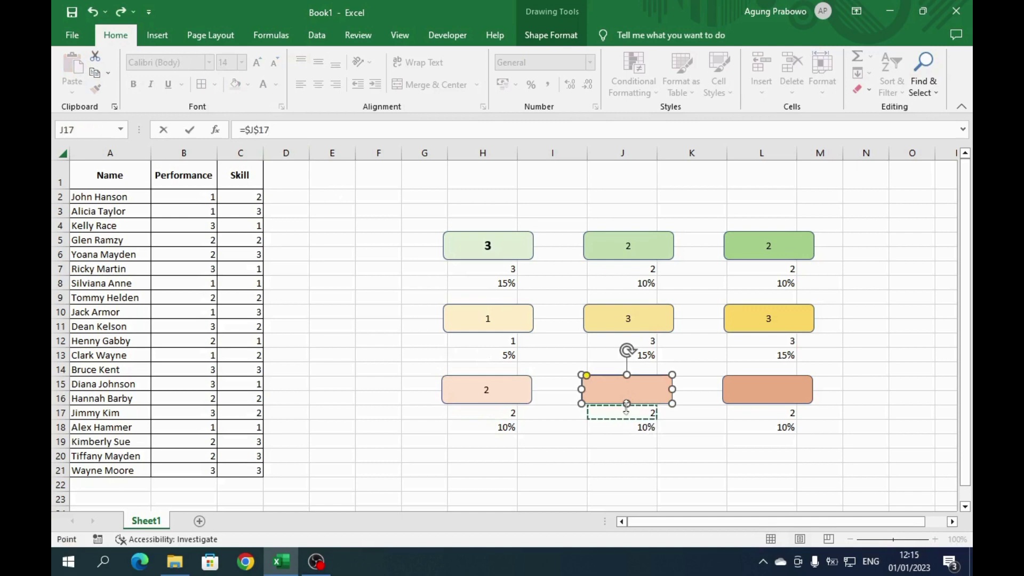
key("Return")
left_click(799, 388)
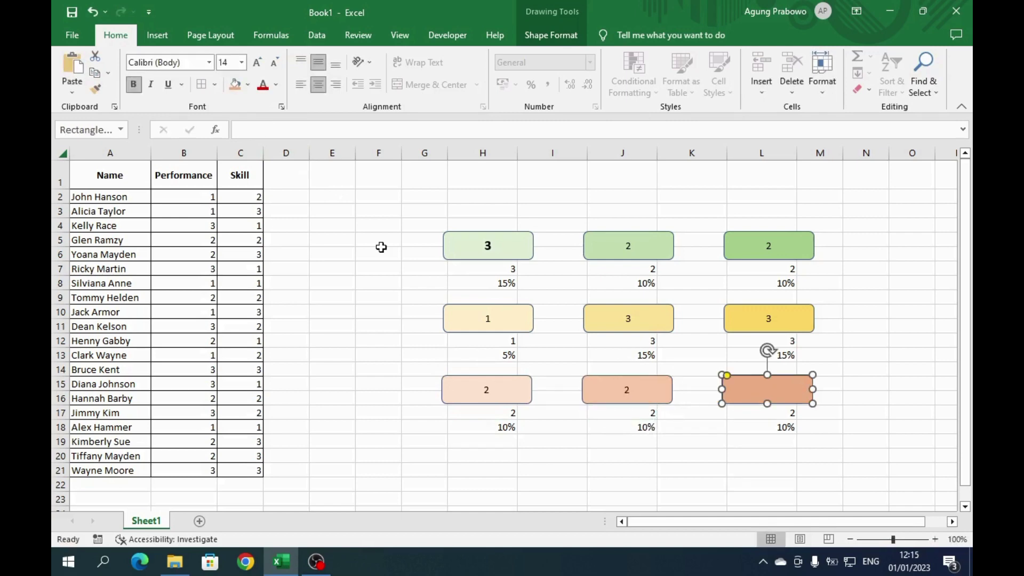
left_click(288, 133)
type("=")
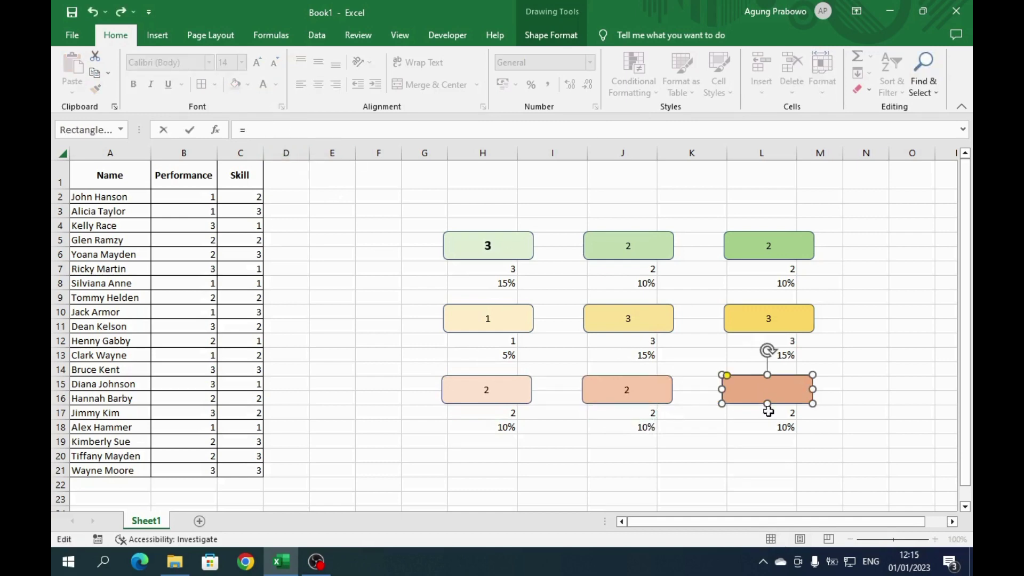
left_click(768, 411)
key("Return")
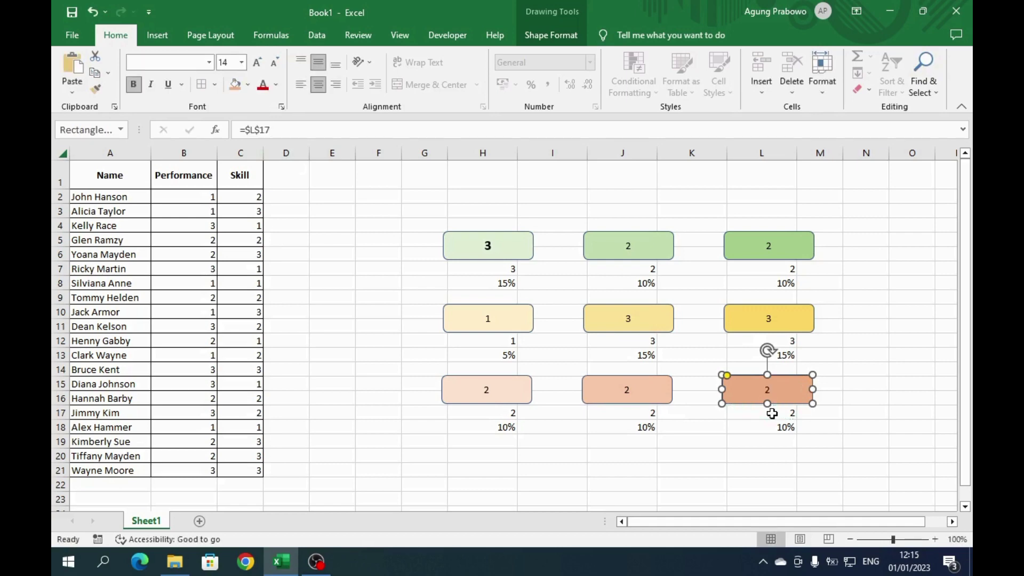
- Make the numbers in the linked shapes bold at font size 14
left_click(640, 241)
left_click(746, 248, "shift")
left_click(533, 318, "shift")
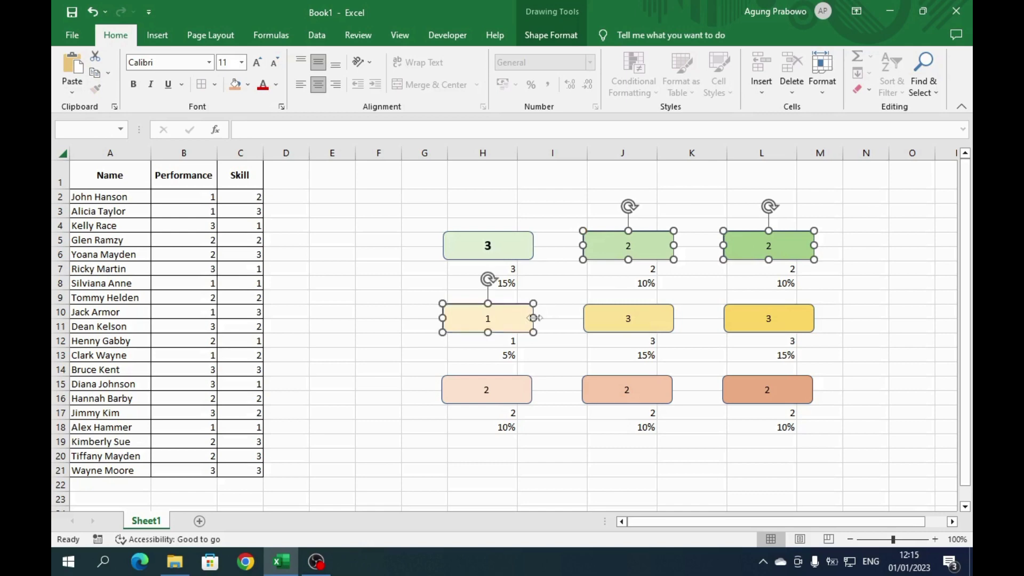
left_click(629, 322, "shift")
left_click(747, 321, "shift")
left_click(516, 396, "shift")
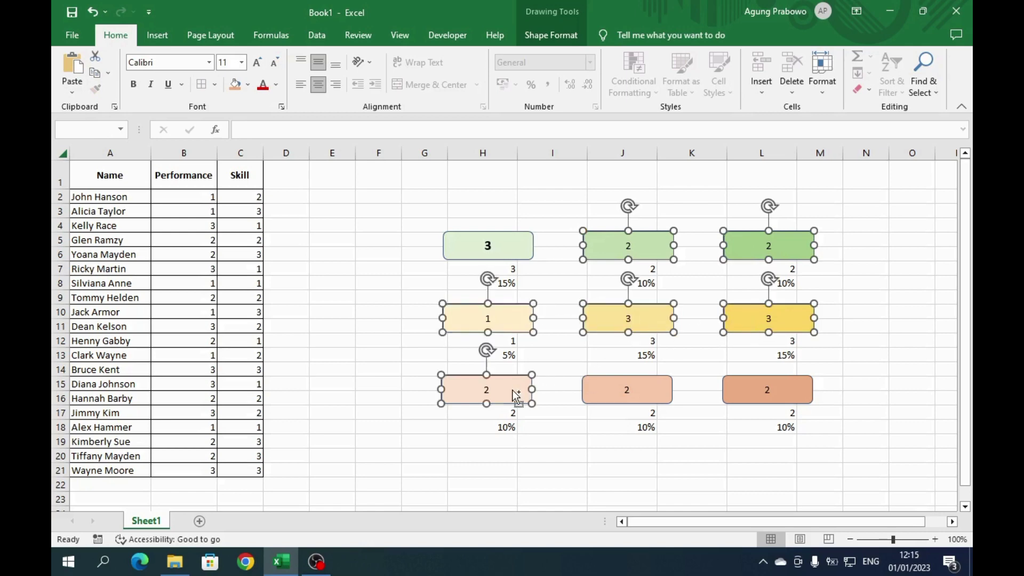
left_click(613, 395, "shift")
left_click(763, 392, "shift")
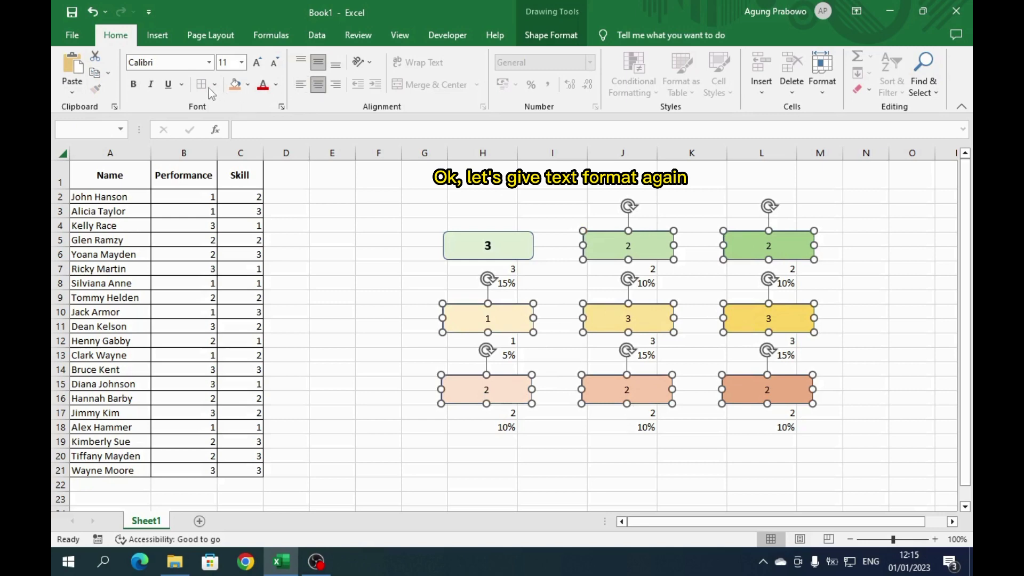
left_click(133, 84)
left_click(256, 62)
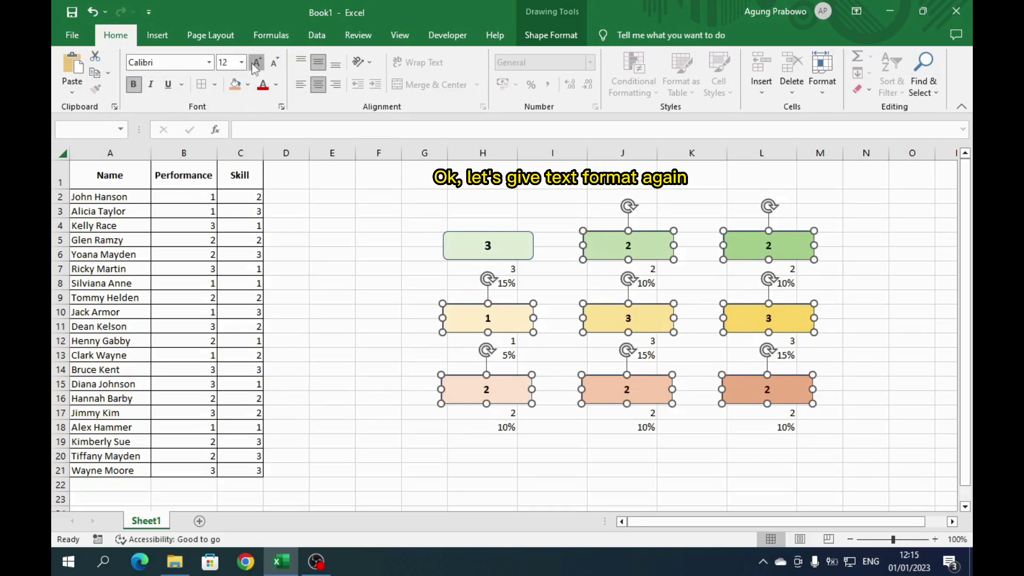
left_click(252, 63)
- Select all nine coloured shapes and duplicate them with Ctrl+D
left_click(846, 274)
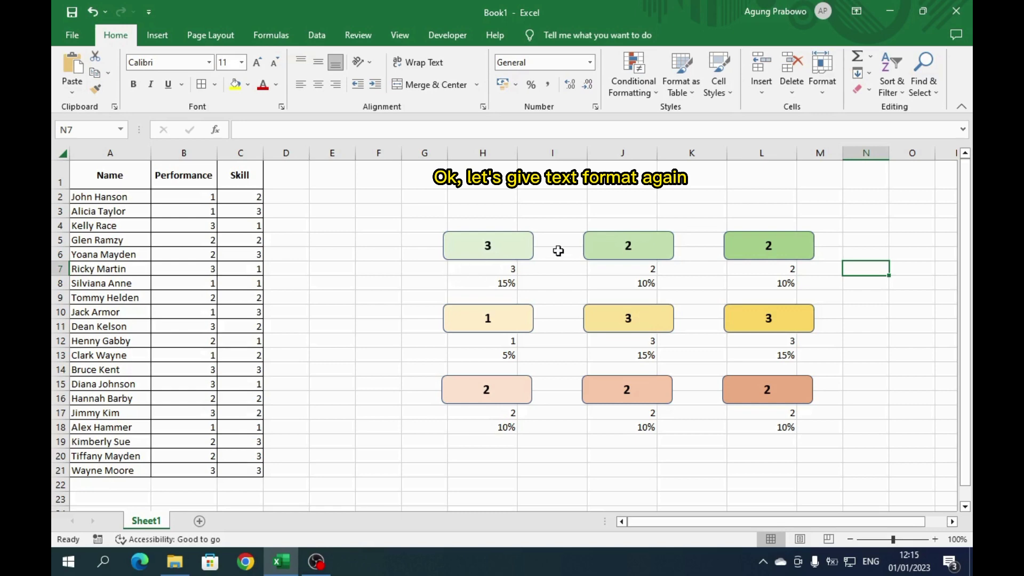
left_click(501, 247)
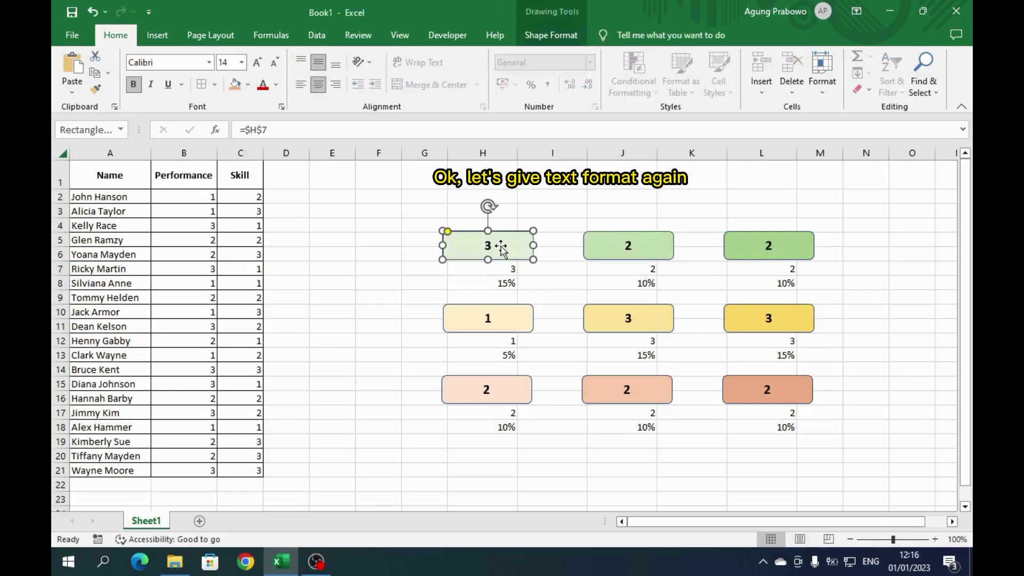
left_click(627, 247, "ctrl")
left_click(732, 253, "ctrl")
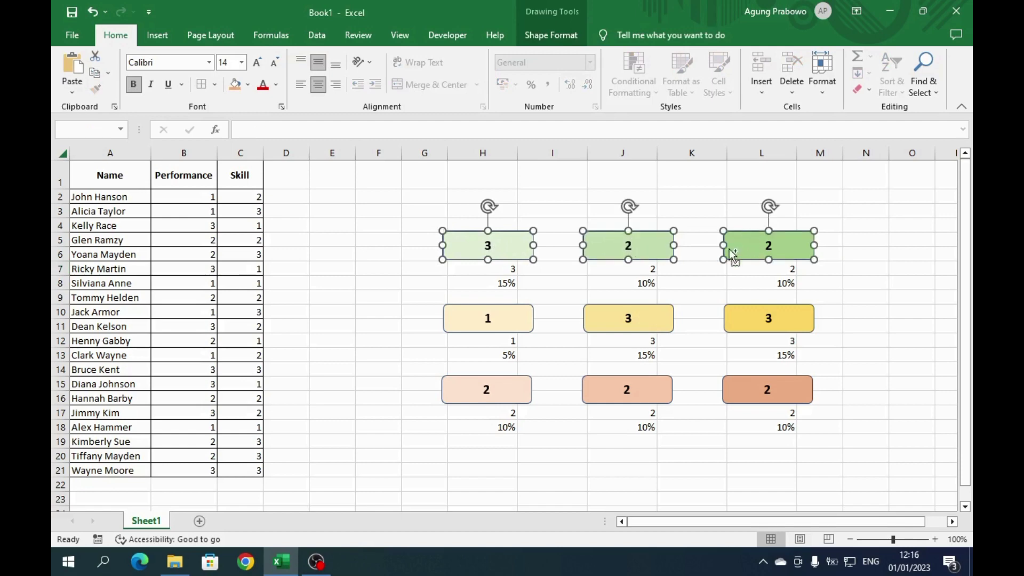
left_click(521, 324, "ctrl")
left_click(615, 324, "ctrl")
left_click(758, 321, "ctrl")
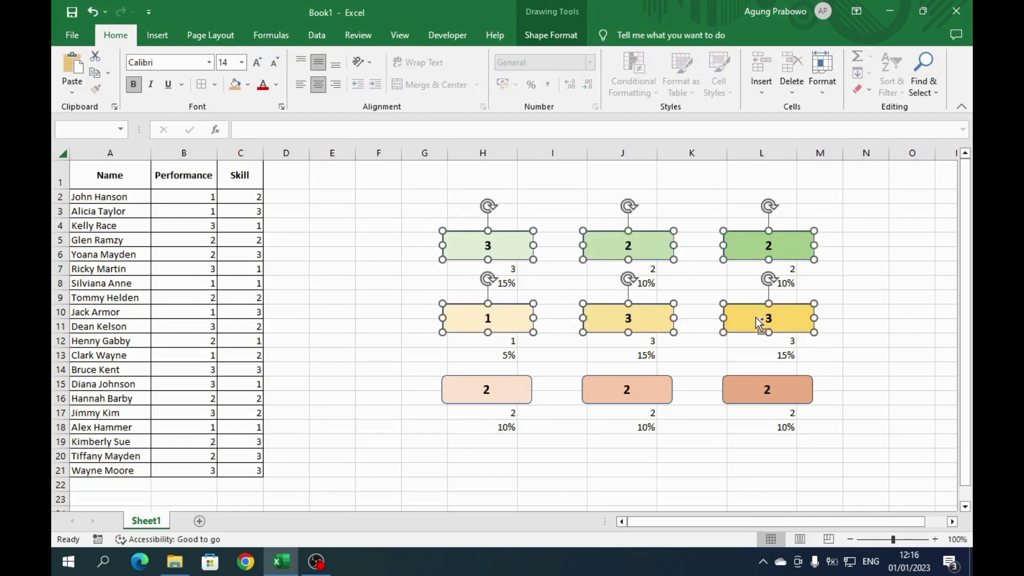
left_click(496, 386, "ctrl")
left_click(626, 380, "ctrl")
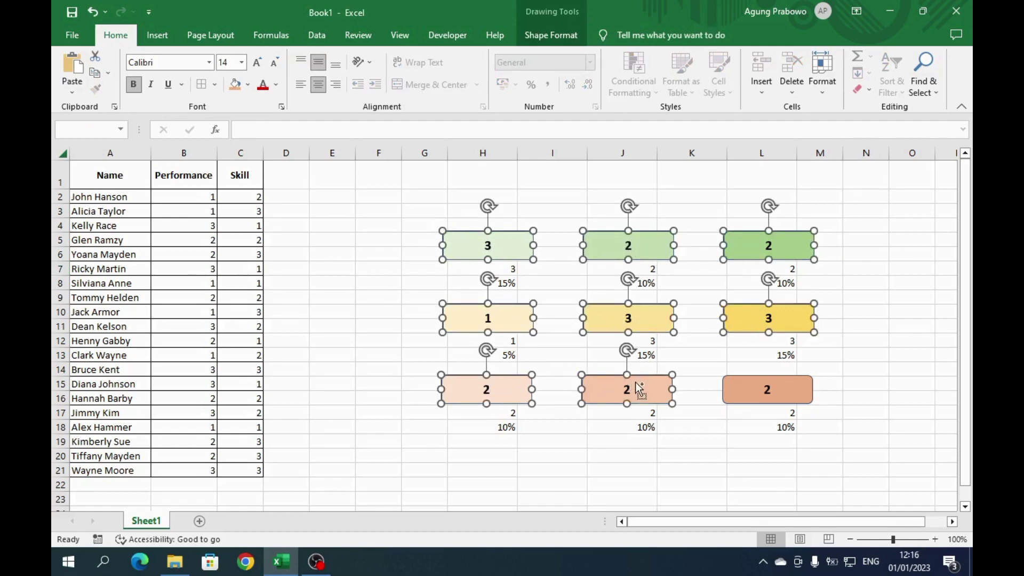
left_click(782, 396, "ctrl")
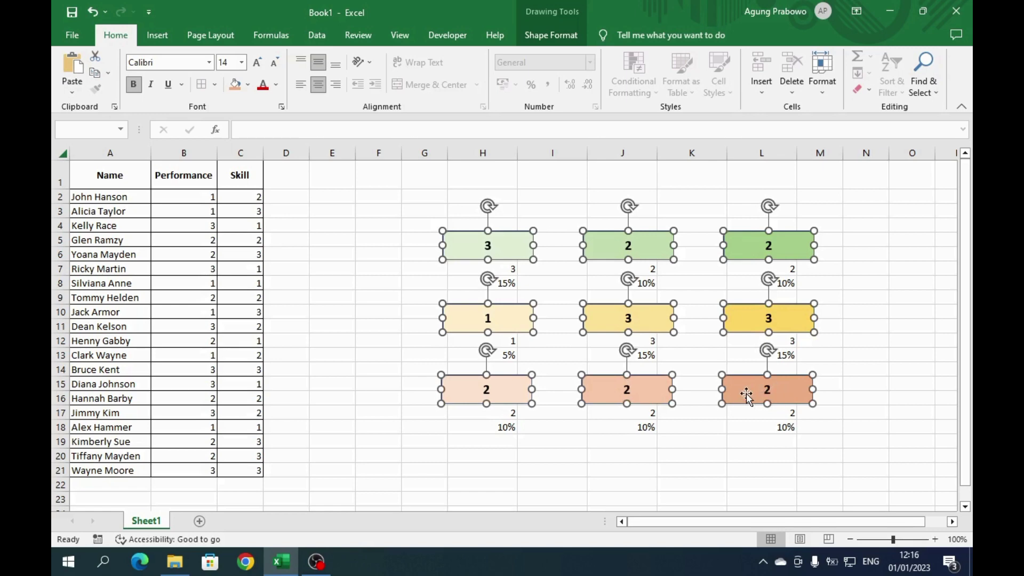
key("ctrl+d")
- Drag the duplicated shapes down and left beside the values in rows 8, 13 and 18
left_click_drag(517, 268, 453, 287)
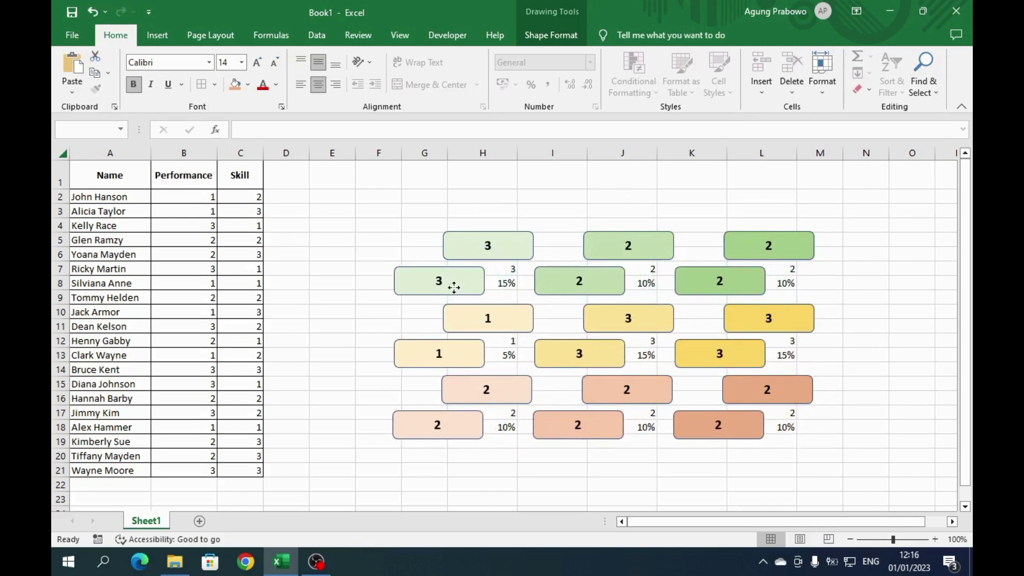
left_click_drag(453, 287, 454, 290)
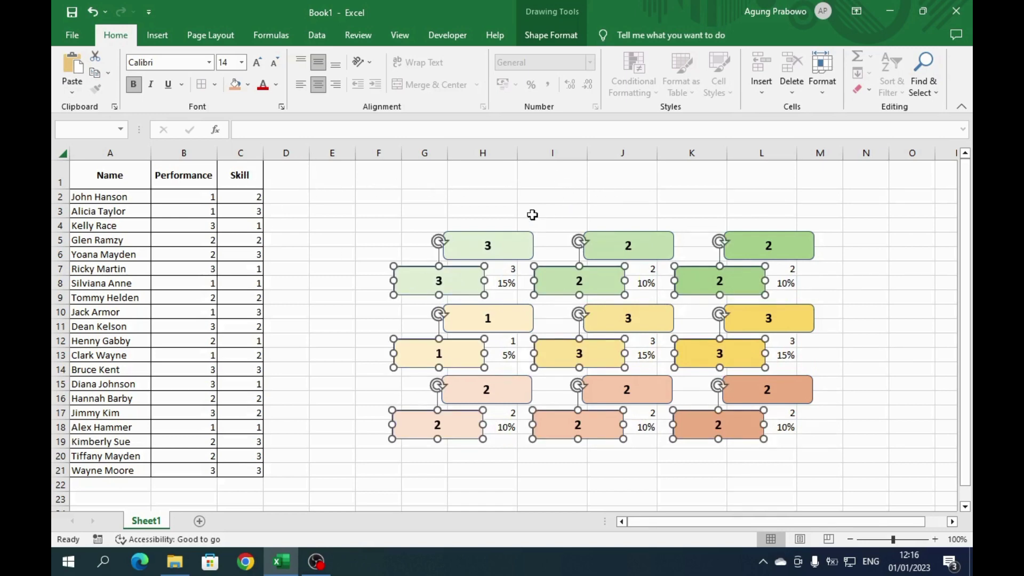
- Relink the three green copies from row 7 to cells H8, J8 and L8
left_click(553, 184)
left_click(469, 282)
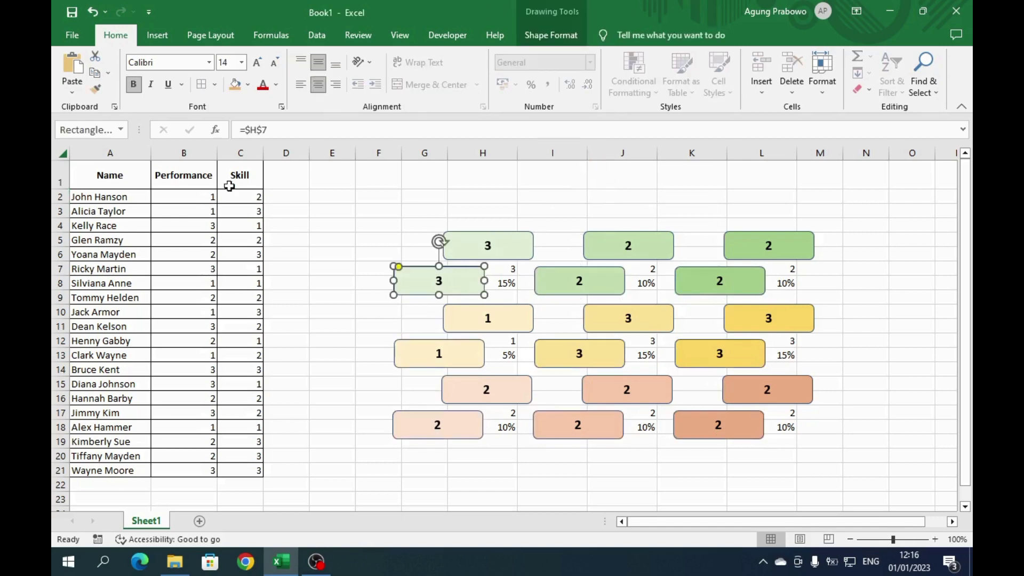
left_click_drag(247, 131, 273, 131)
left_click(506, 283)
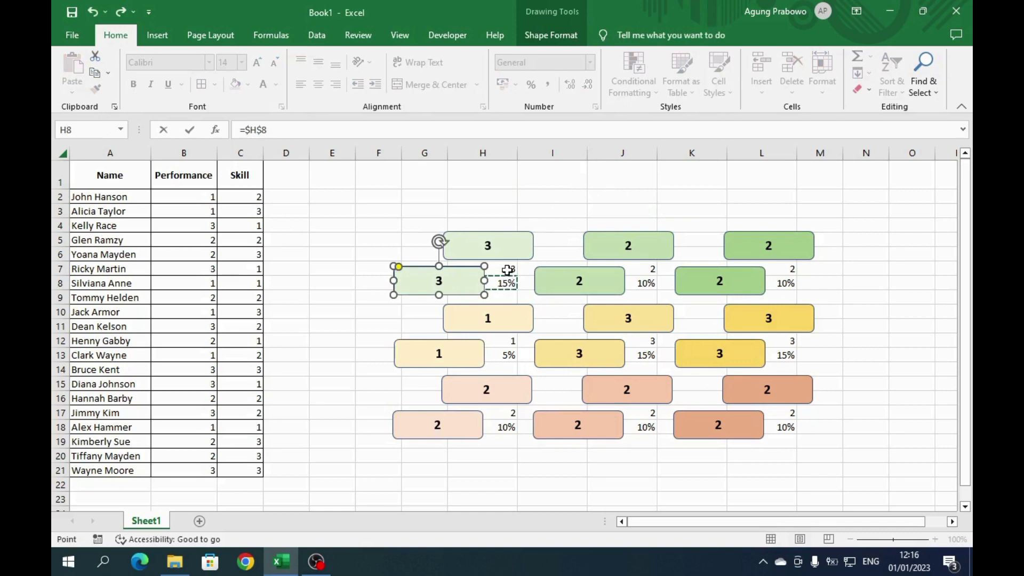
key("Return")
left_click(579, 282)
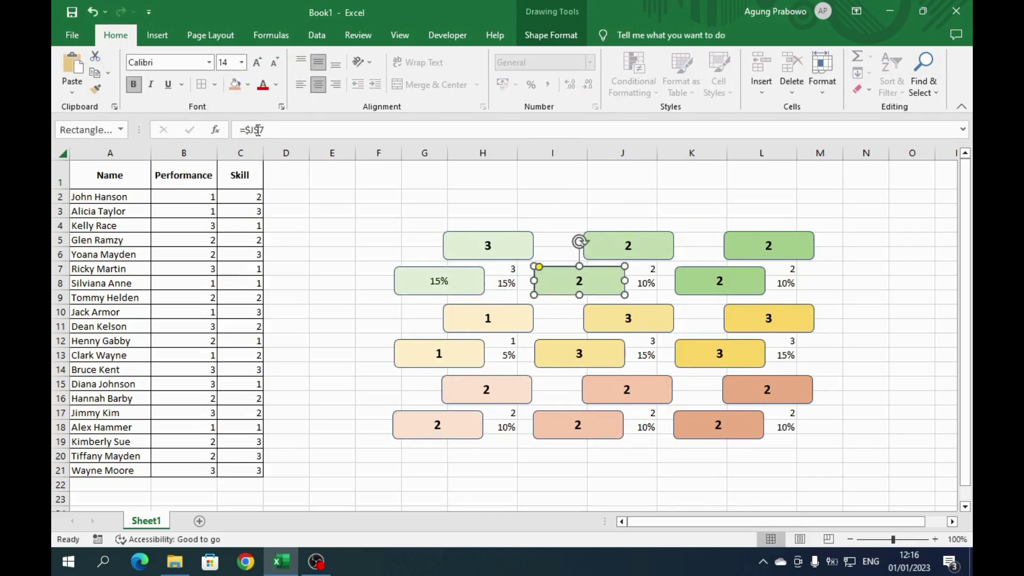
left_click_drag(246, 130, 265, 130)
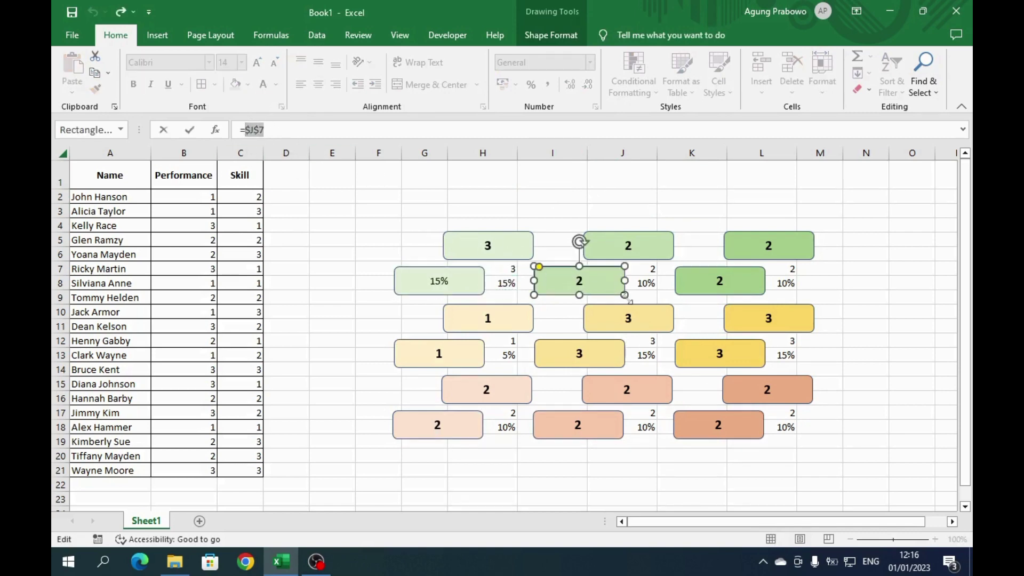
left_click(645, 283)
key("Return")
left_click(719, 281)
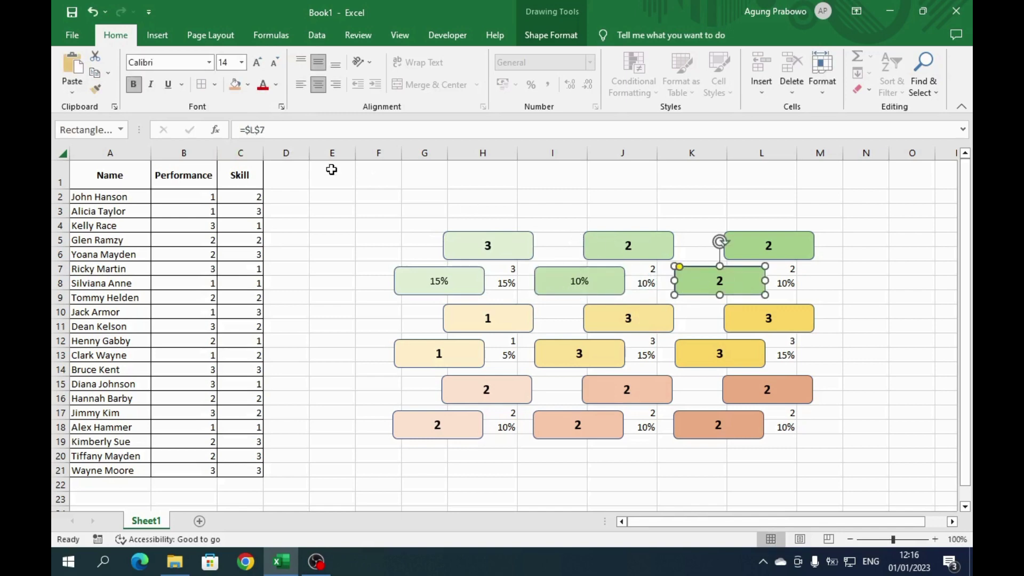
left_click_drag(245, 130, 264, 130)
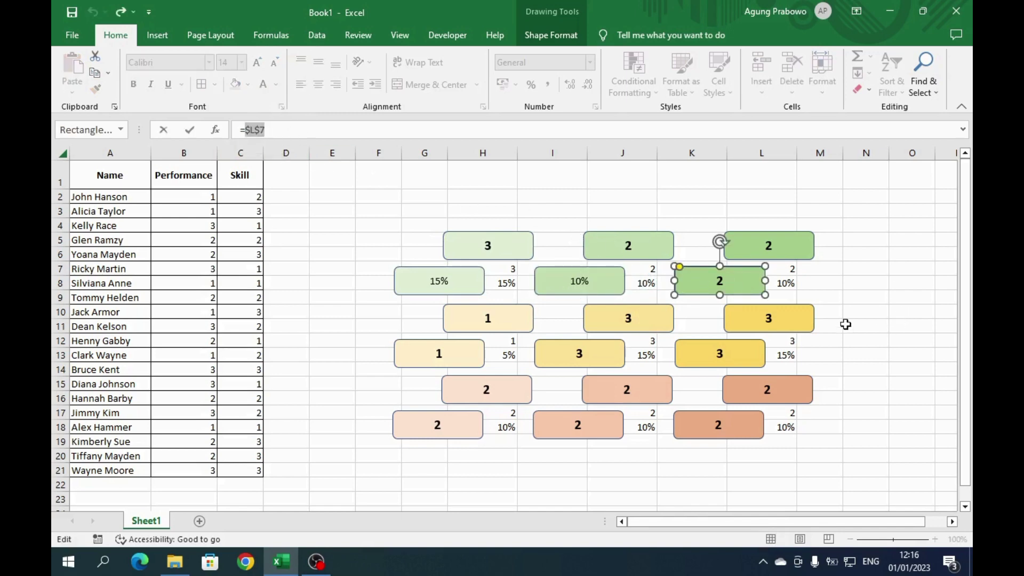
left_click(782, 286)
key("Return")
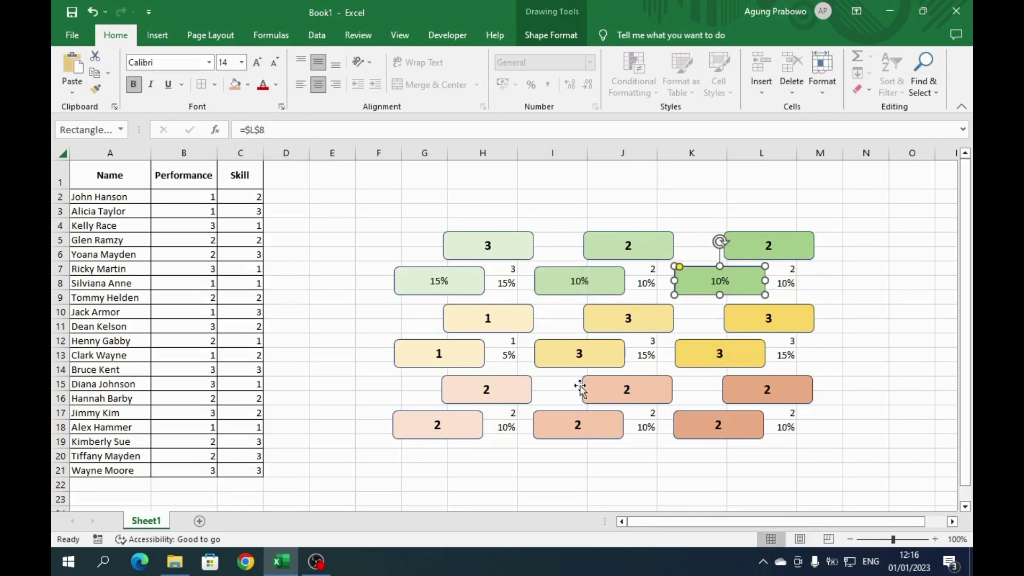
- Relink the three yellow copies from row 12 to cells H13, J13 and L13
left_click(454, 360)
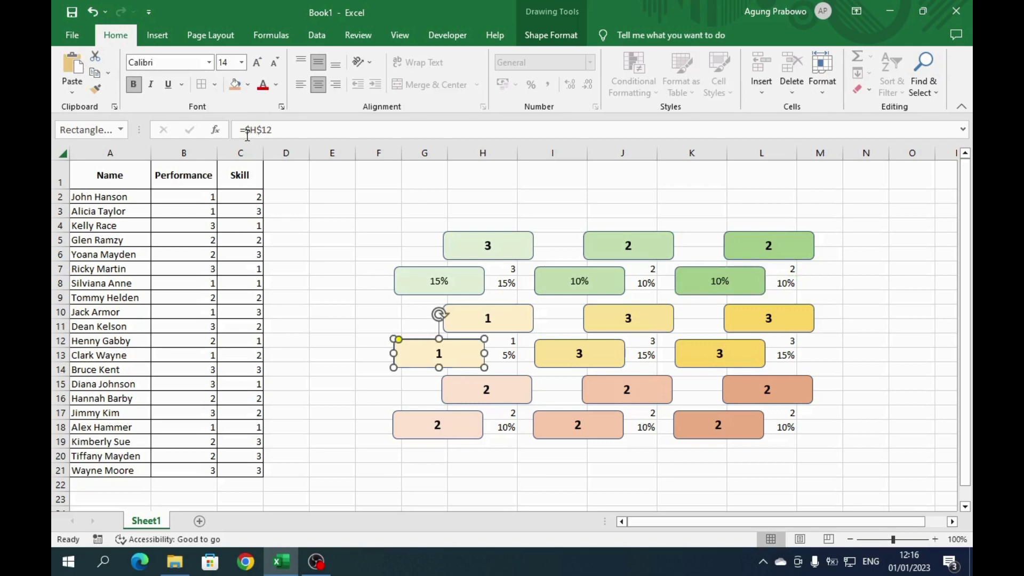
left_click_drag(245, 130, 273, 130)
left_click(510, 355)
key("Return")
left_click(549, 351)
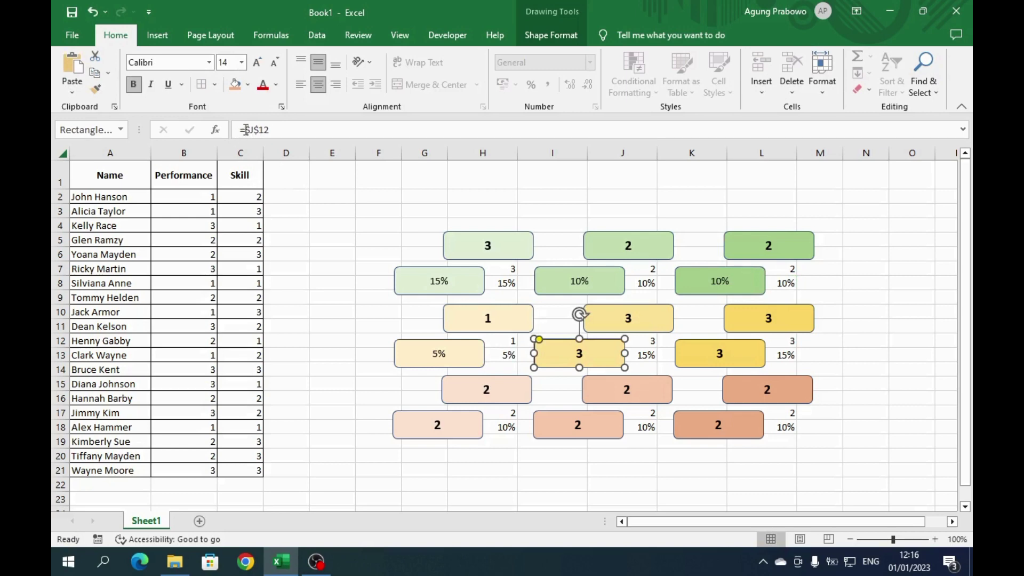
left_click_drag(245, 130, 270, 130)
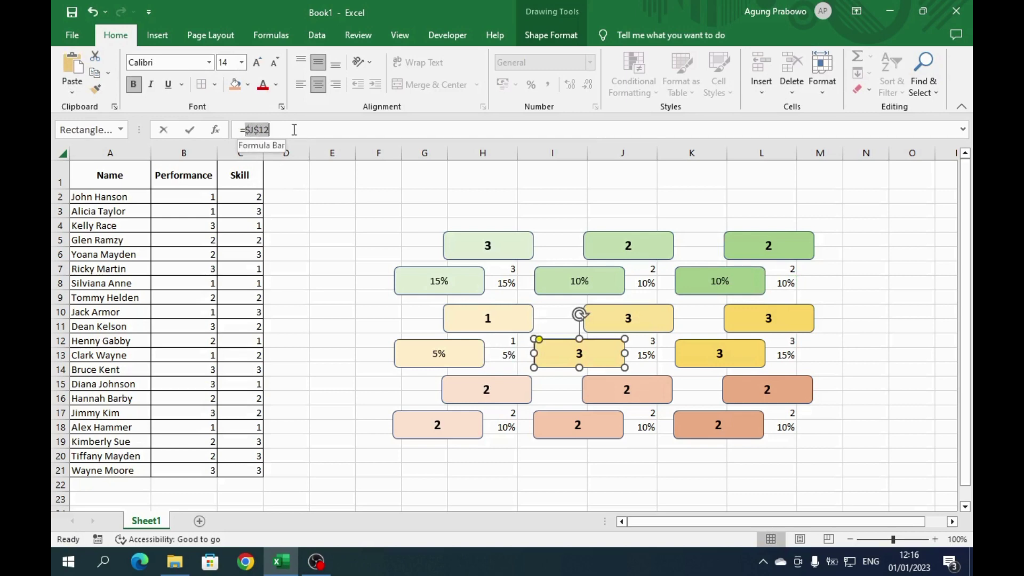
left_click(642, 355)
key("Return")
left_click(717, 352)
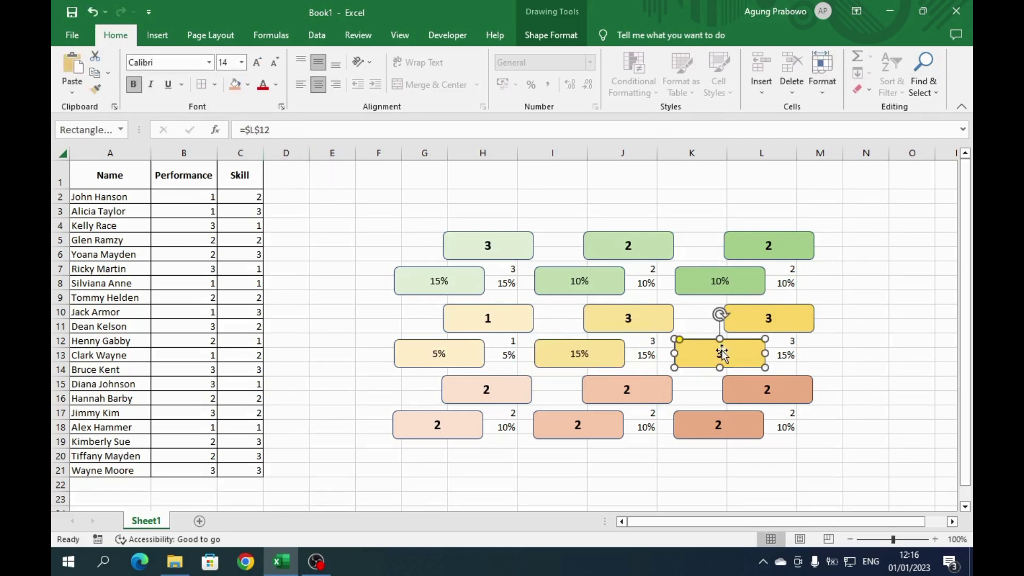
left_click_drag(244, 130, 309, 131)
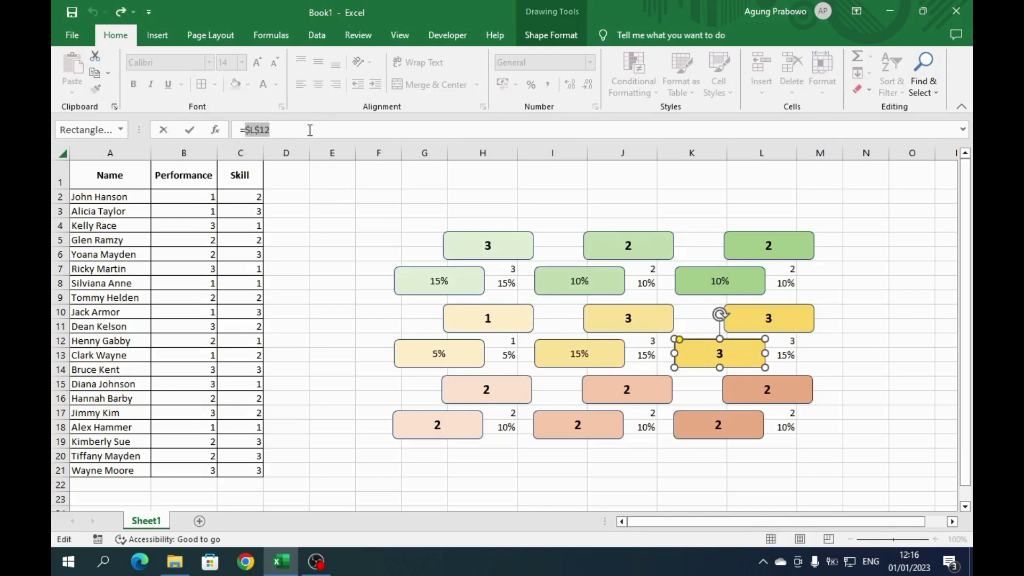
left_click(782, 355)
key("Return")
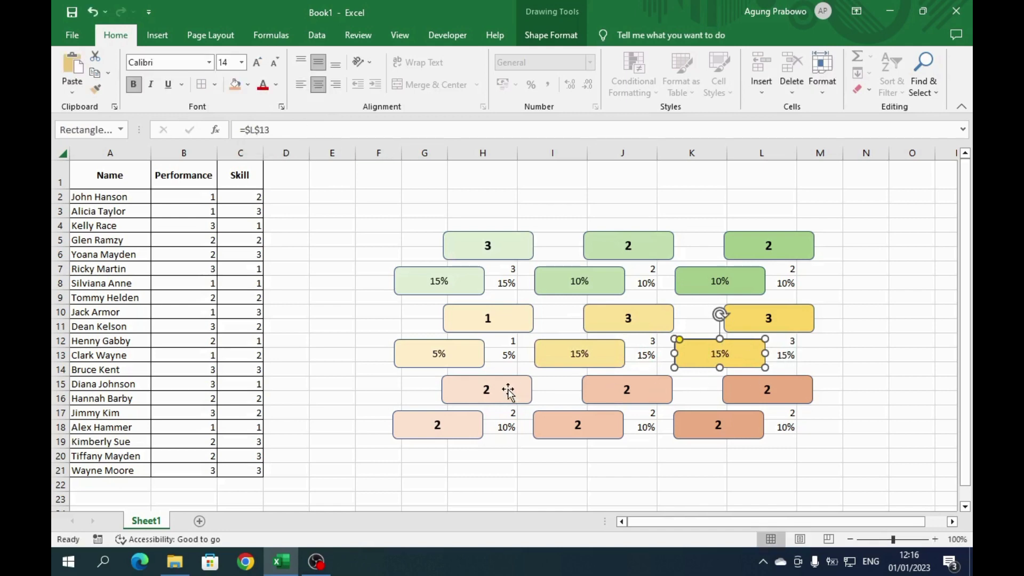
- Relink the three orange copies from row 17 to cells H18, J18 and L18
left_click(461, 432)
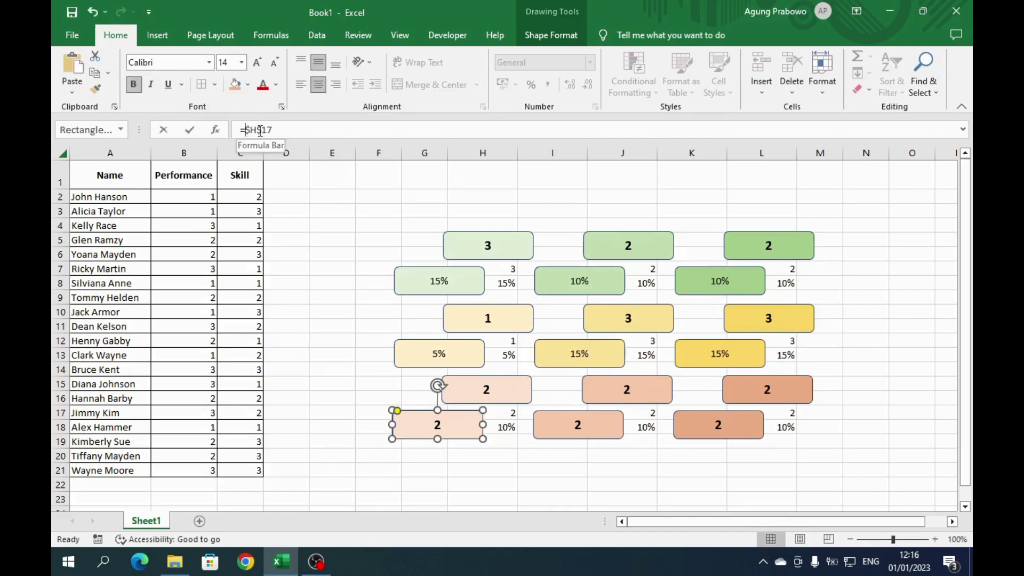
left_click_drag(243, 130, 277, 130)
left_click(504, 429)
key("Return")
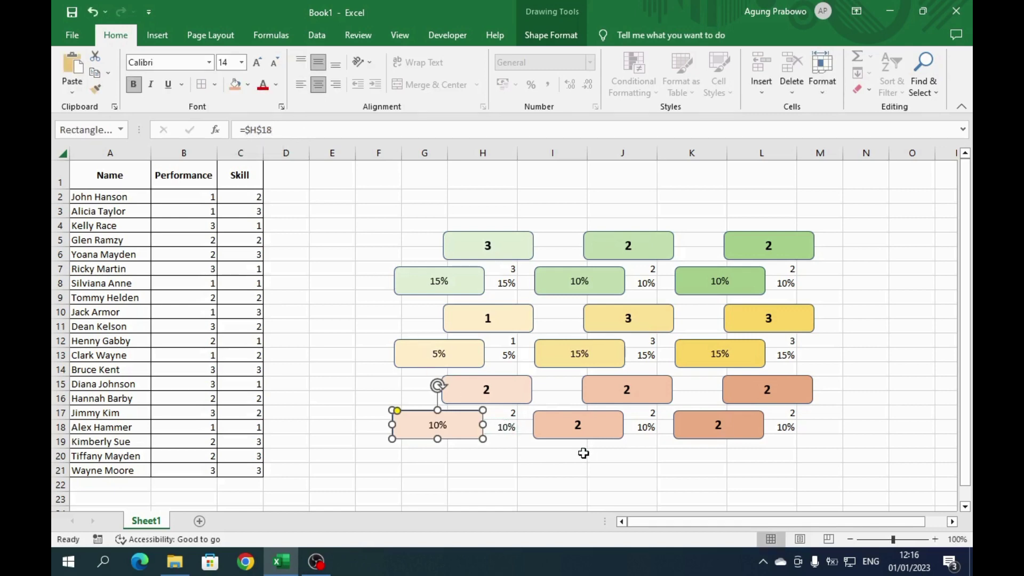
left_click(618, 436)
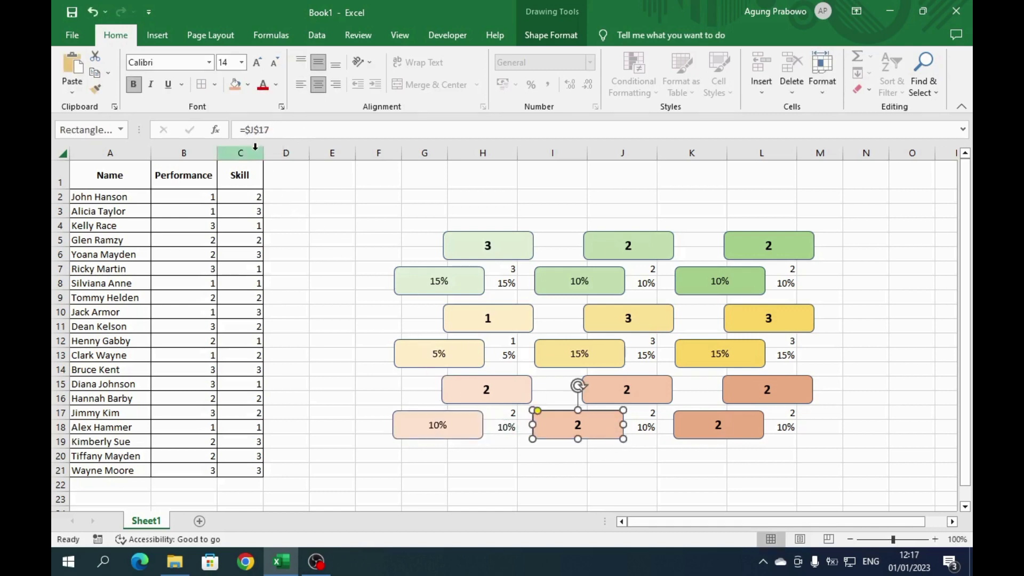
left_click_drag(246, 131, 270, 130)
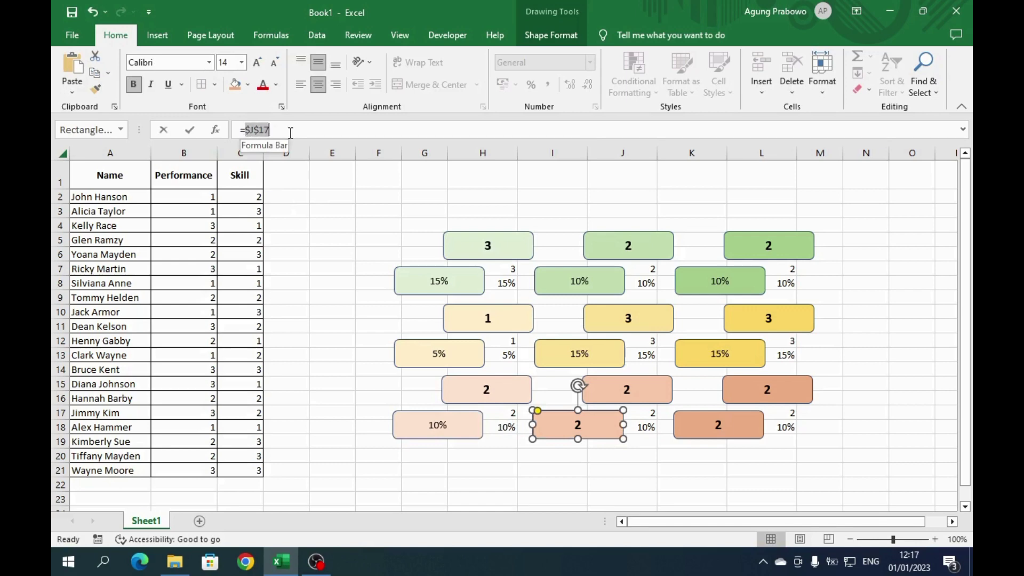
left_click(644, 429)
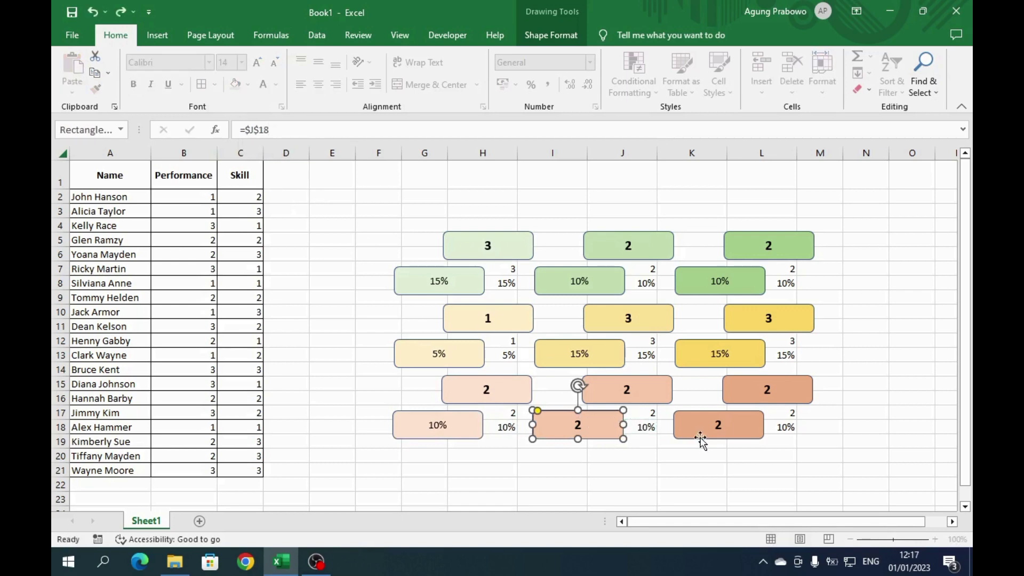
key("Return")
left_click(746, 432)
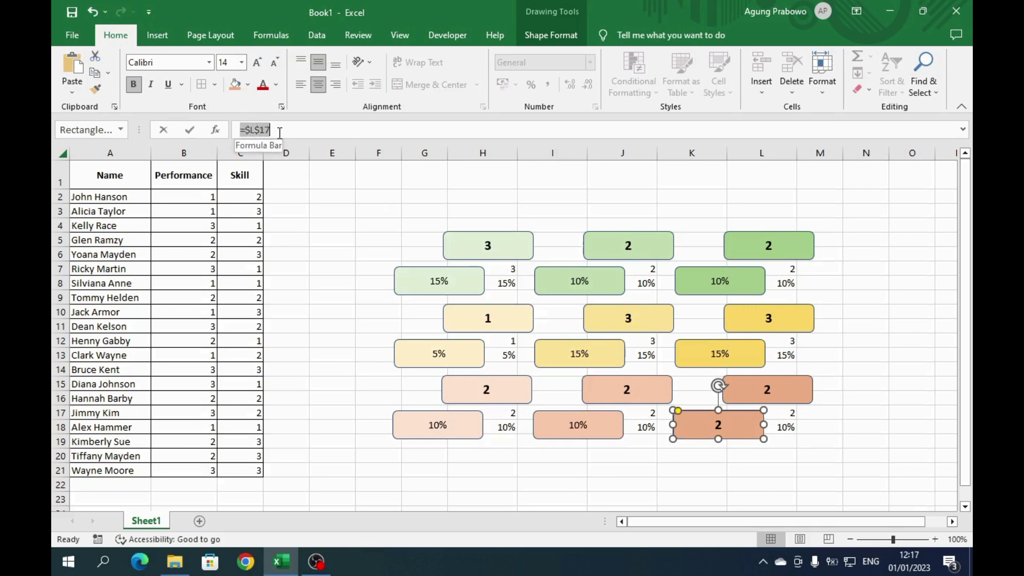
left_click(249, 131)
left_click_drag(266, 131, 270, 130)
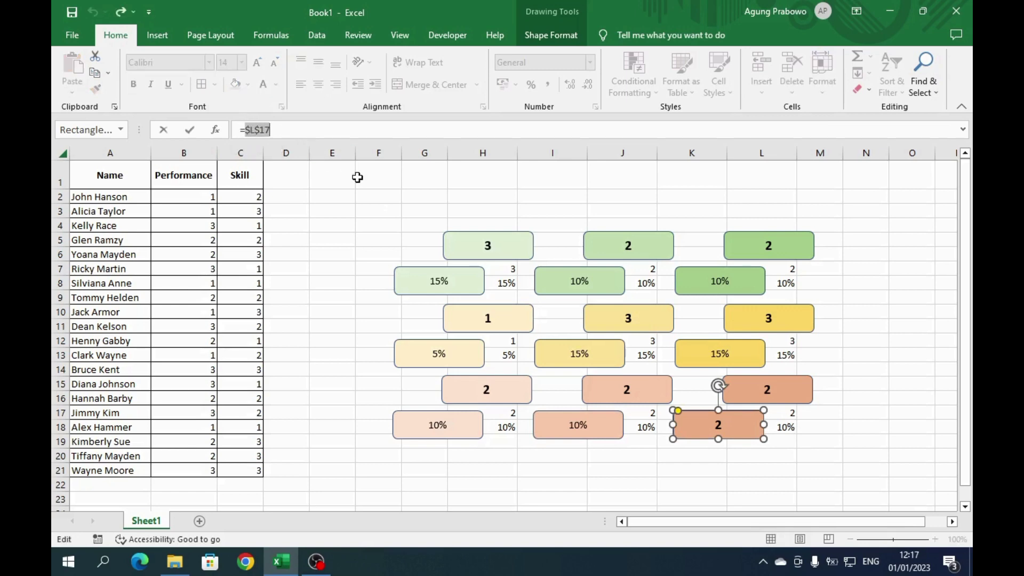
left_click(780, 426)
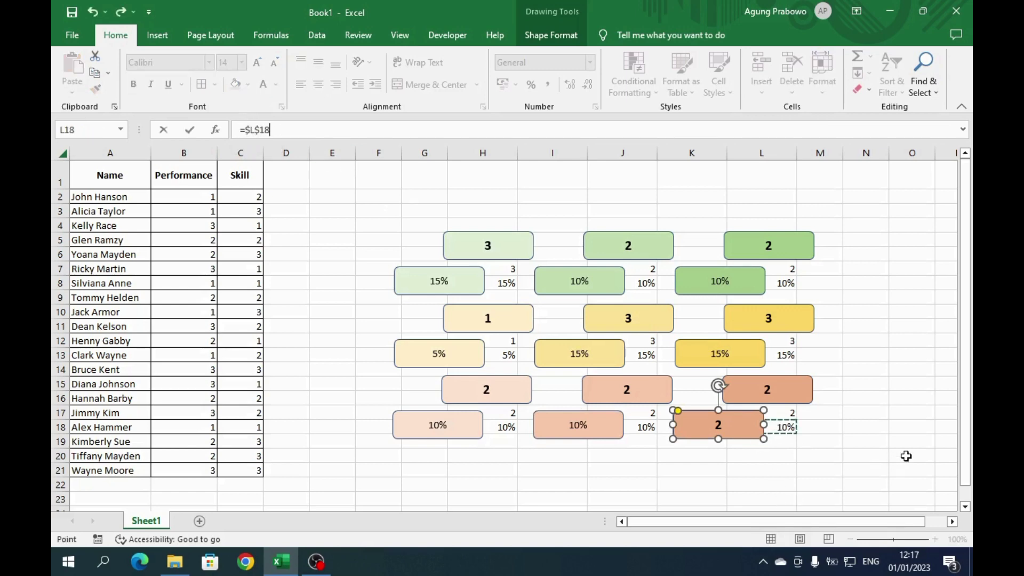
key("Return")
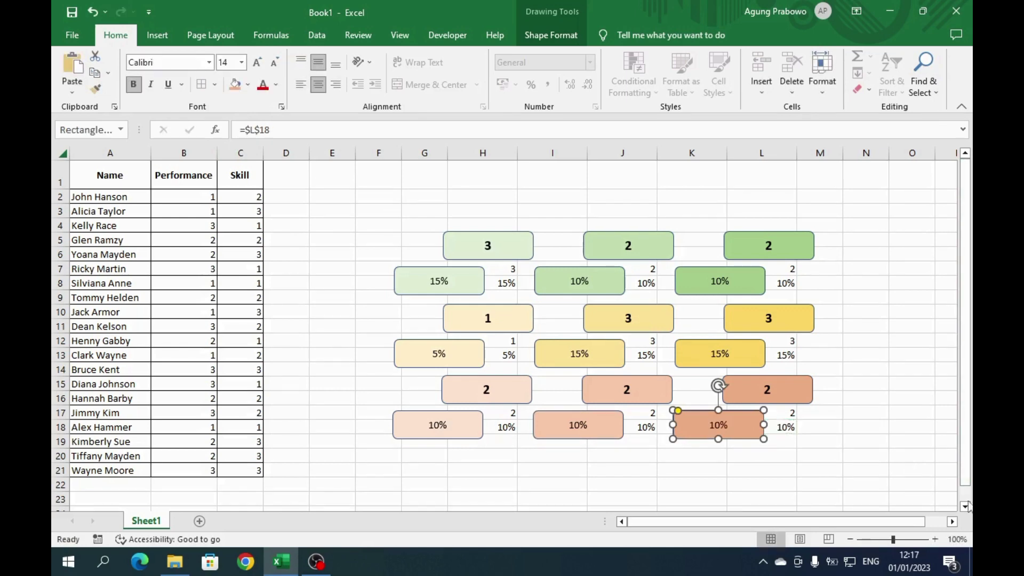
left_click(466, 281)
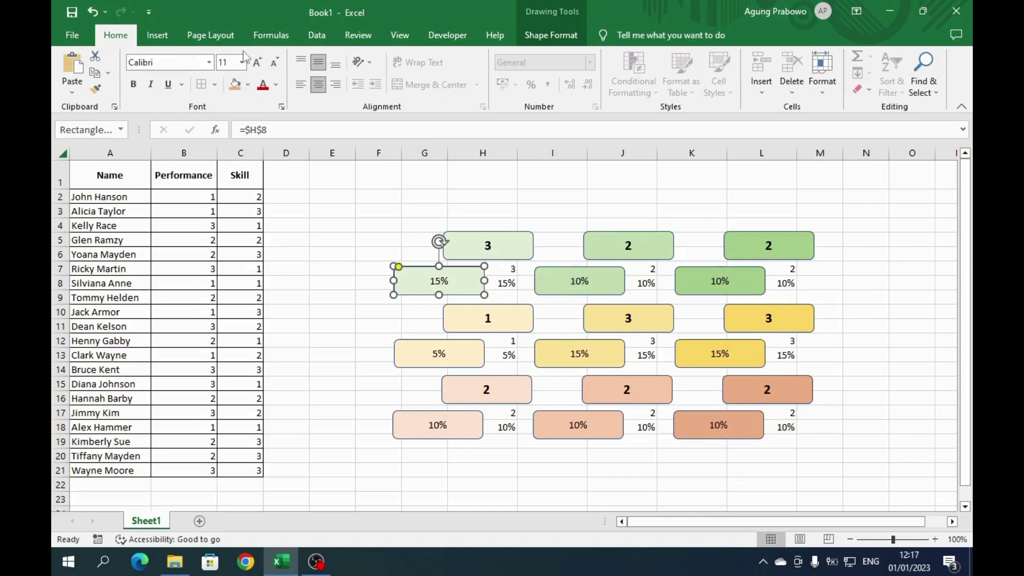
- Select all nine percentage shapes and set their font colour to White
left_click(603, 279, "shift")
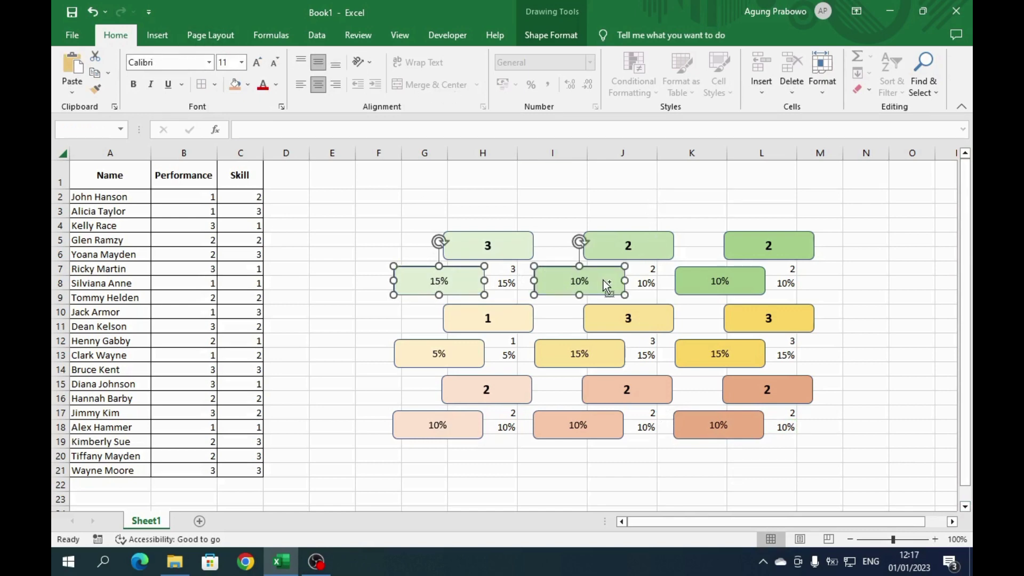
left_click(698, 278, "shift")
left_click(473, 355, "shift")
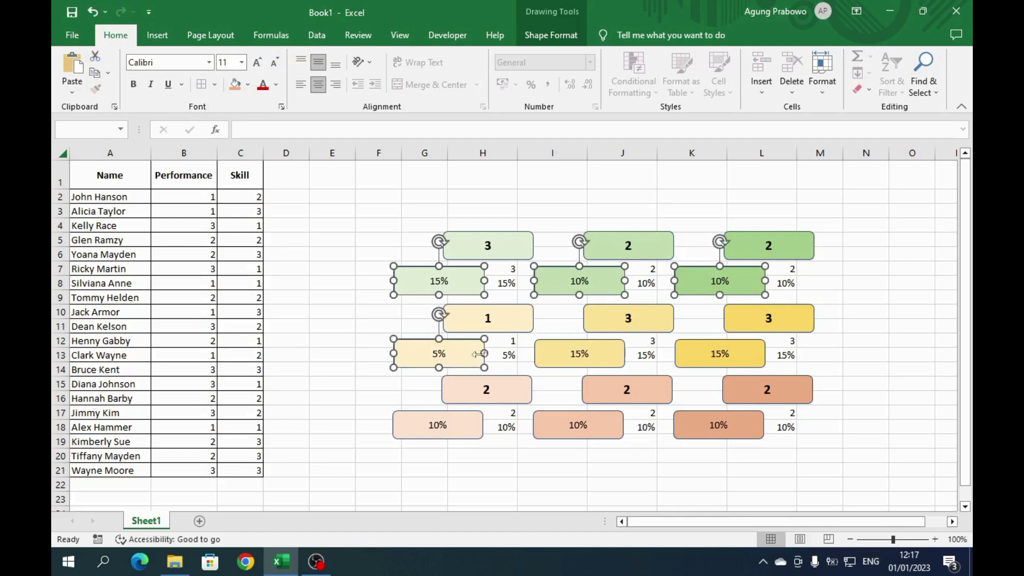
left_click(568, 362, "shift")
left_click(703, 358, "shift")
left_click(462, 420, "shift")
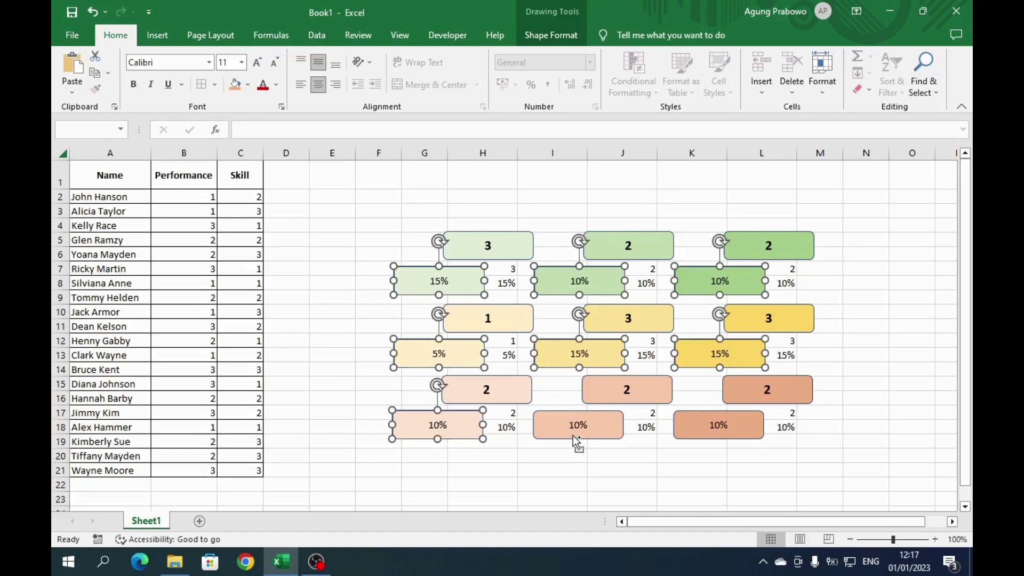
left_click(579, 433, "shift")
left_click(714, 435, "shift")
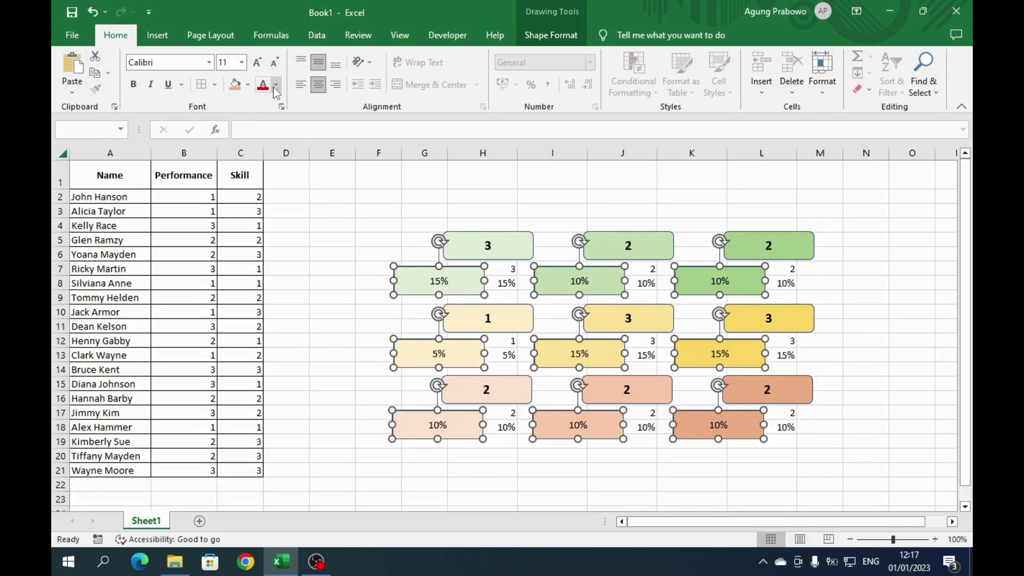
left_click(276, 88)
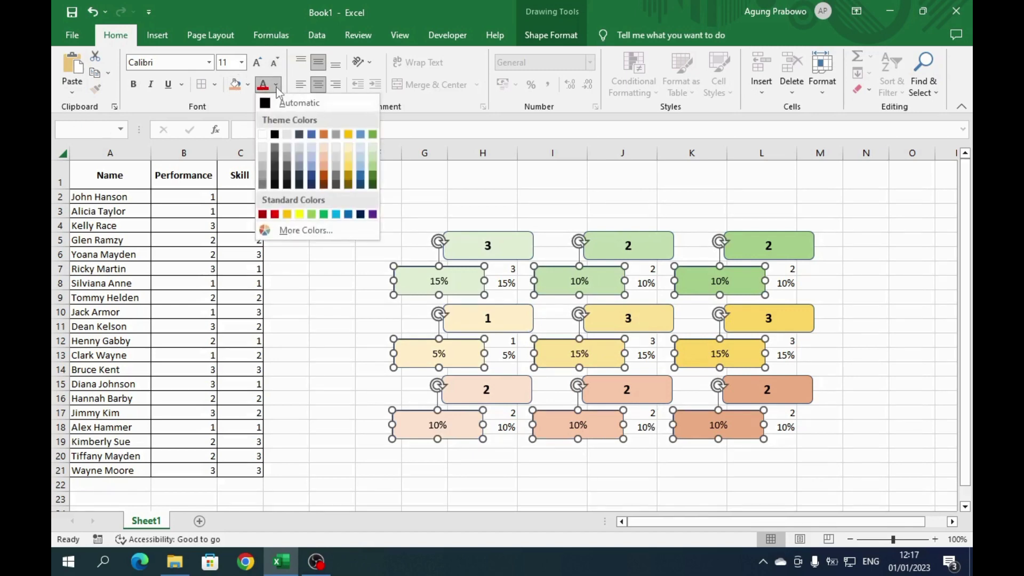
left_click(263, 135)
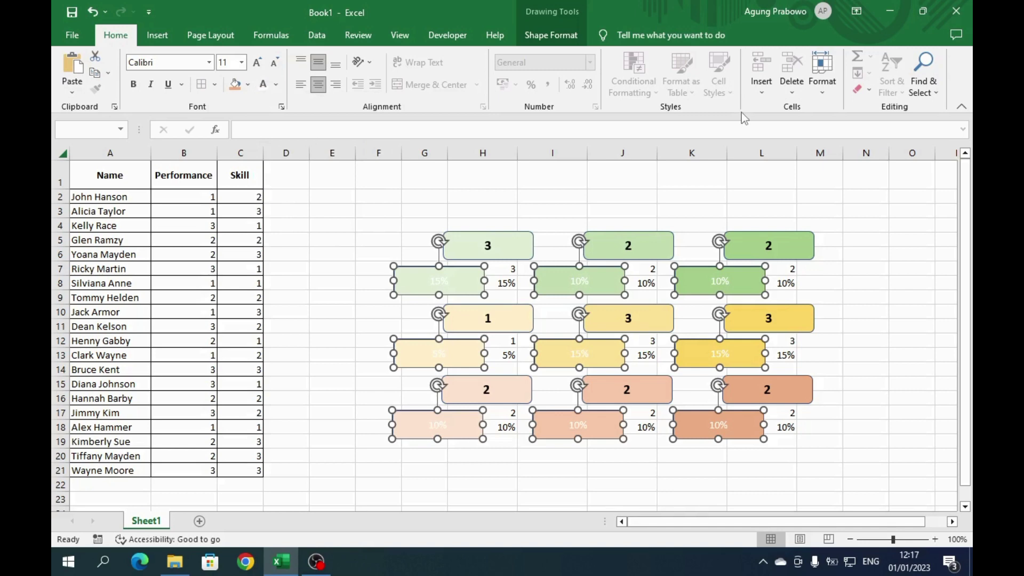
left_click(602, 186)
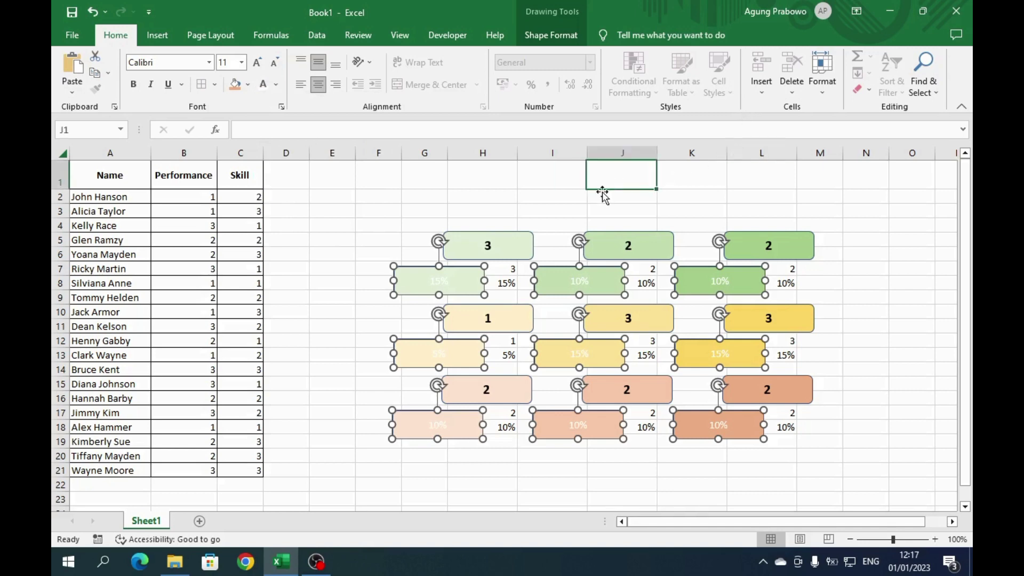
left_click(456, 284)
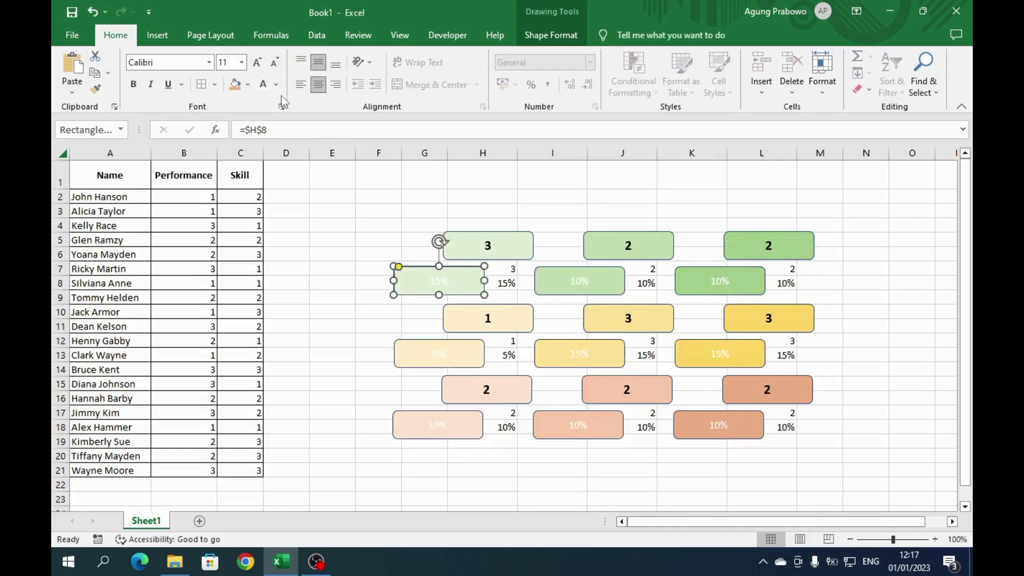
- Fill the top-row percentage shapes in deepening greens, bolding both 10% values
left_click(249, 86)
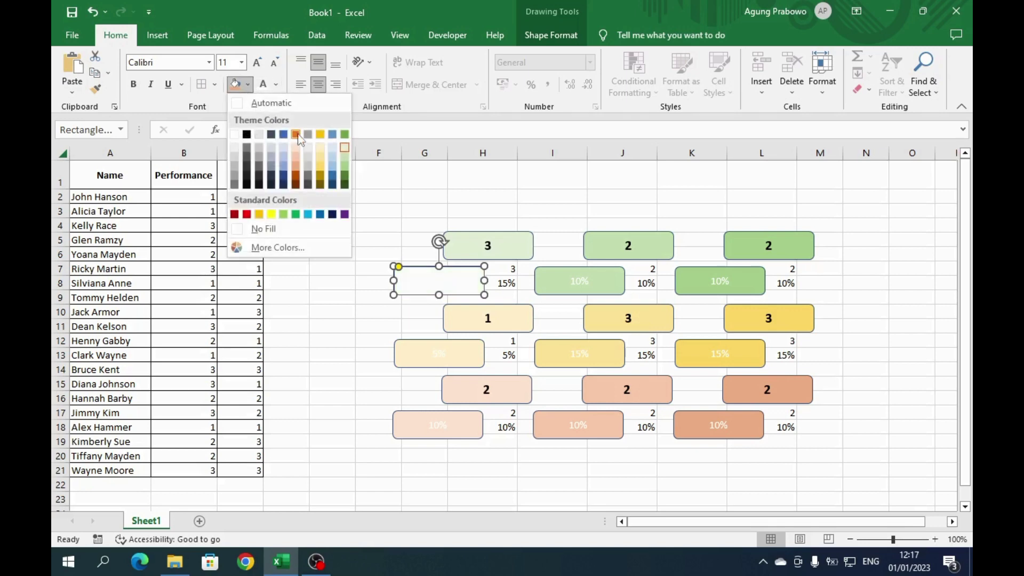
left_click(345, 169)
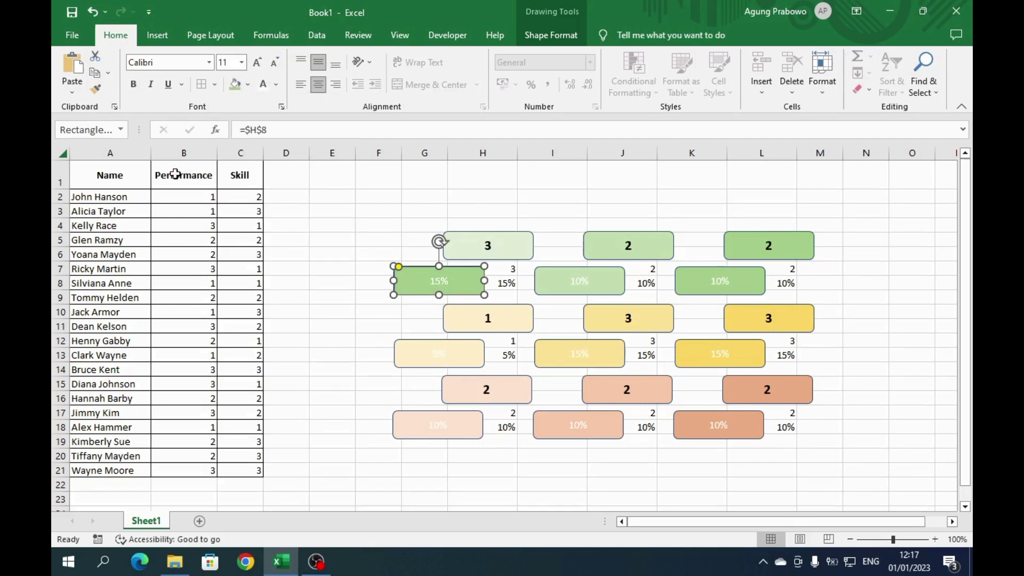
left_click(554, 281)
left_click(248, 85)
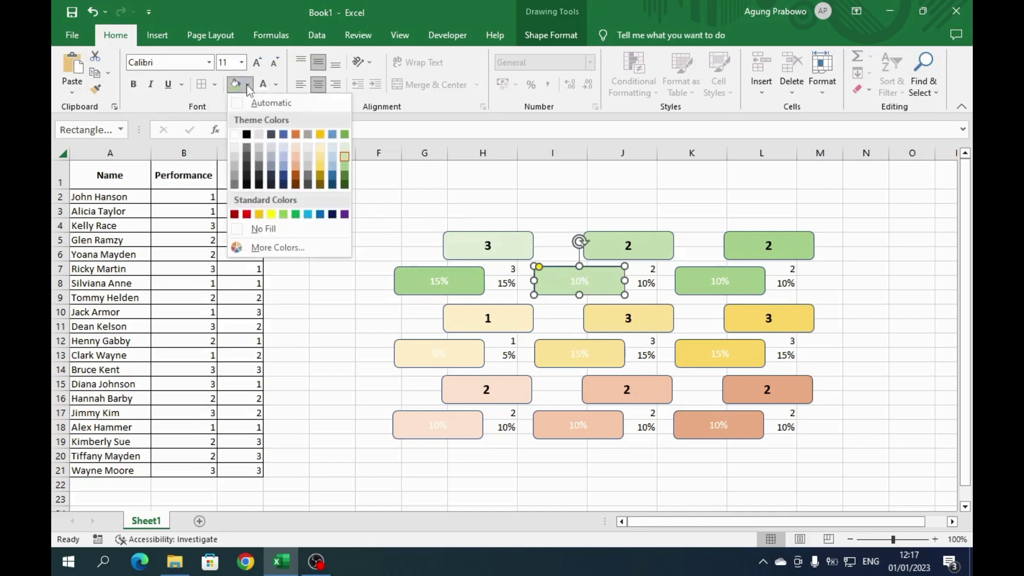
left_click(344, 179)
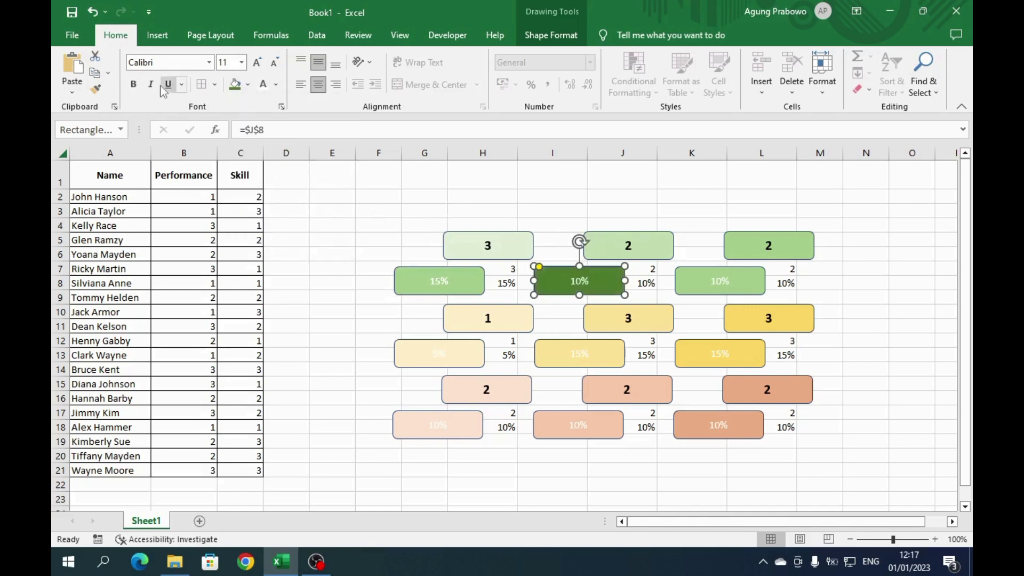
left_click(136, 86)
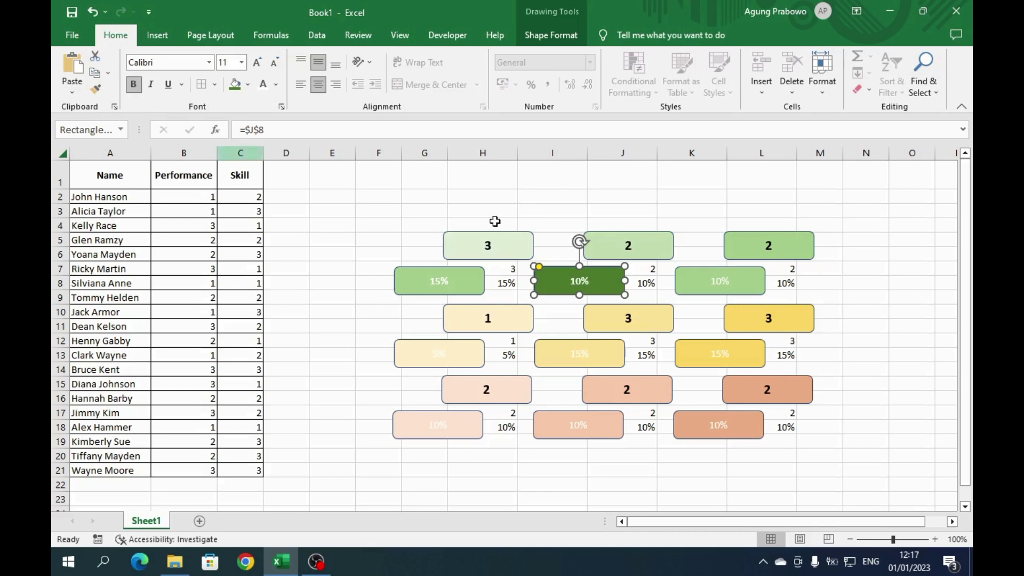
left_click(733, 285)
left_click(248, 85)
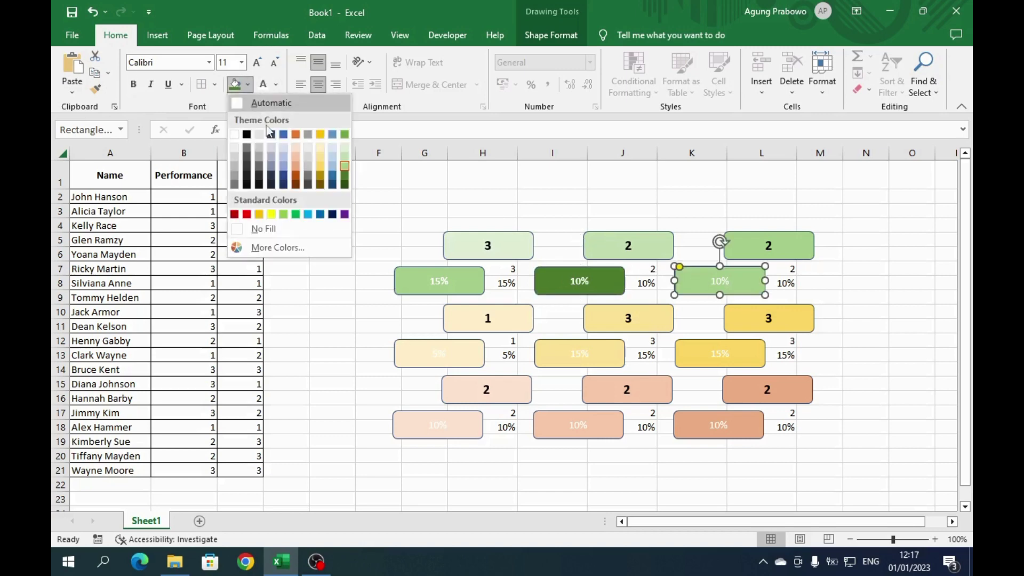
left_click(344, 183)
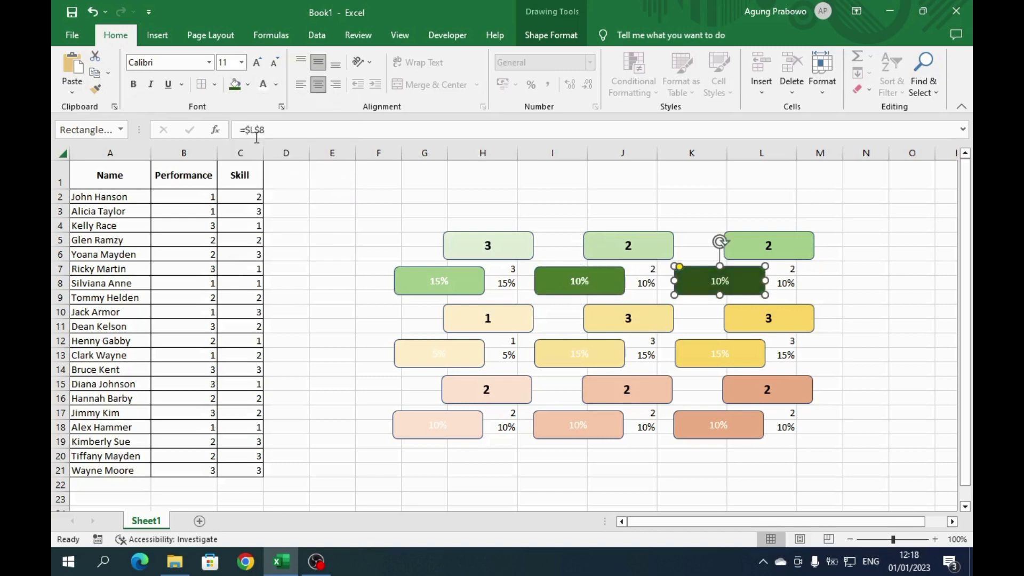
left_click(133, 84)
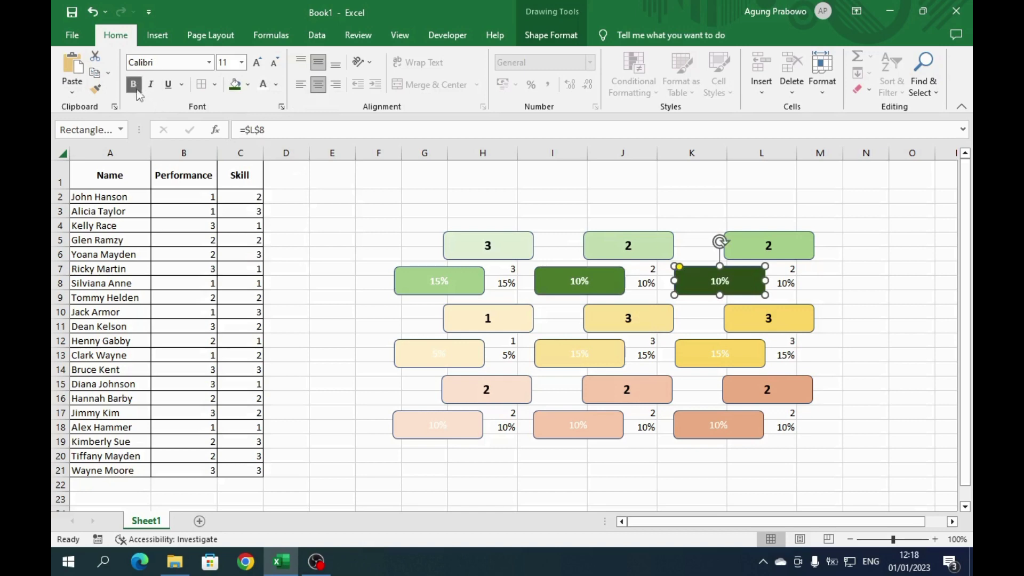
- Fill the middle-row percentage shapes gold to dark olive gold, bolding the 5% text
left_click(471, 351)
left_click(249, 86)
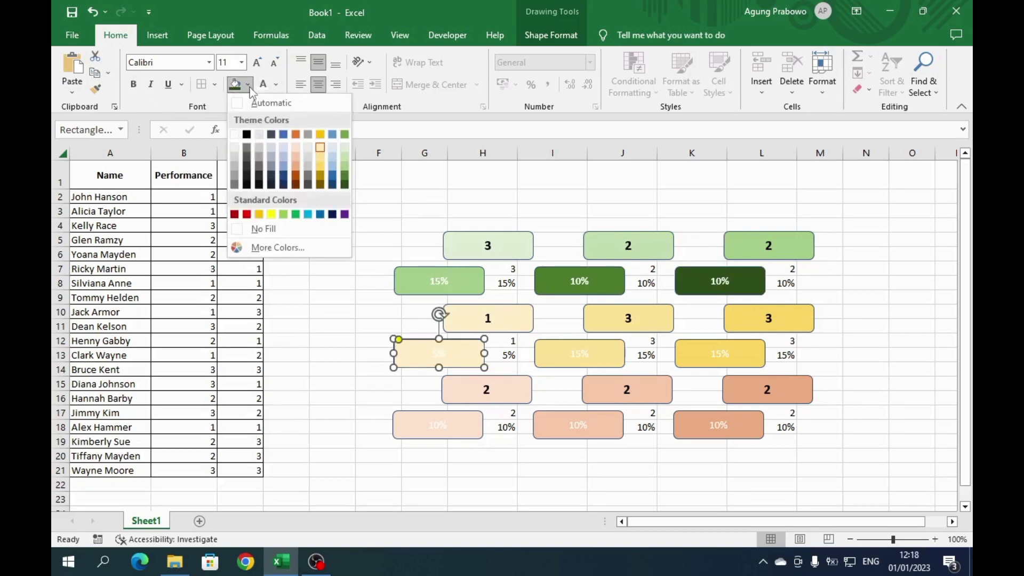
left_click(321, 168)
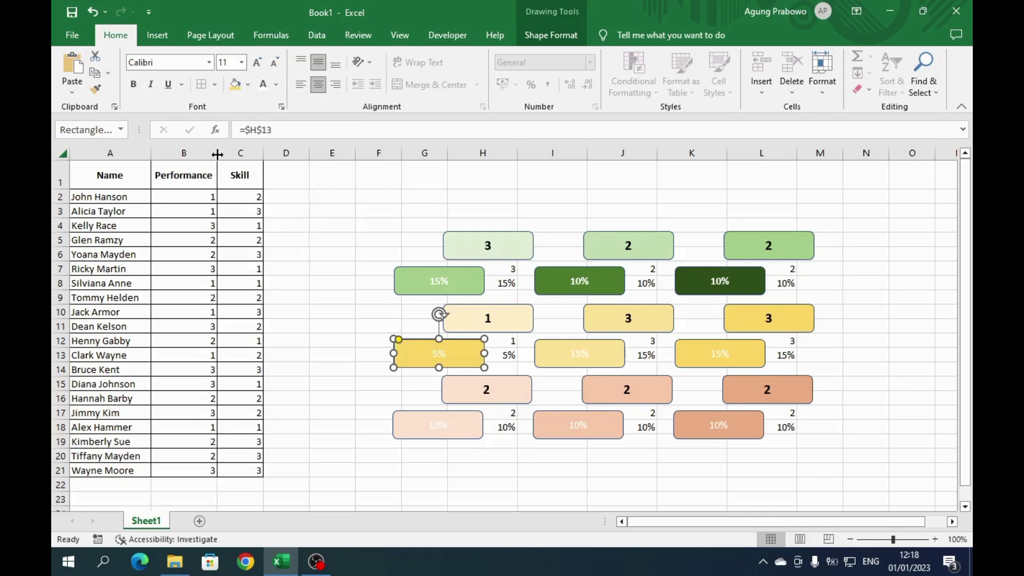
left_click(134, 85)
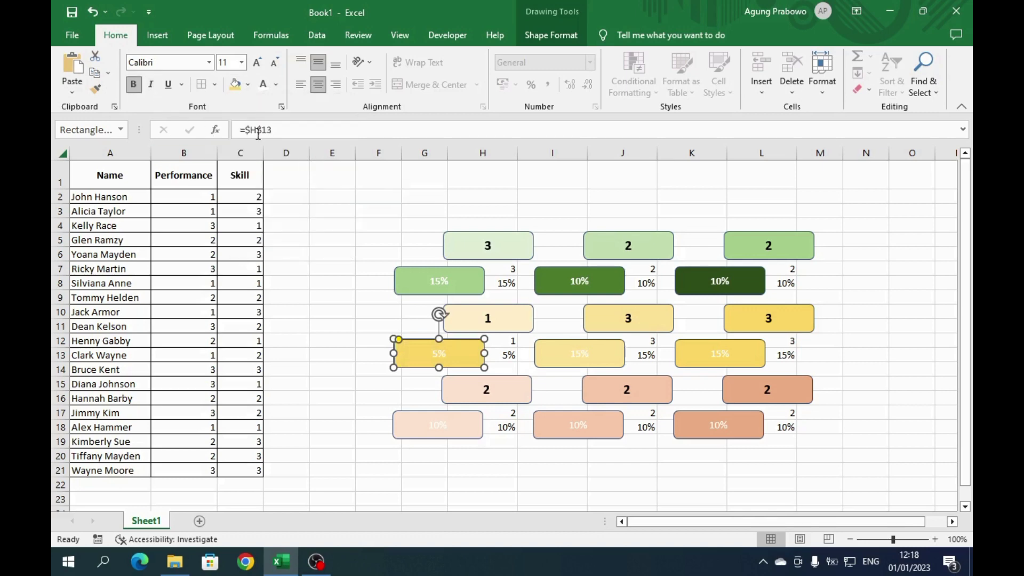
left_click(553, 346)
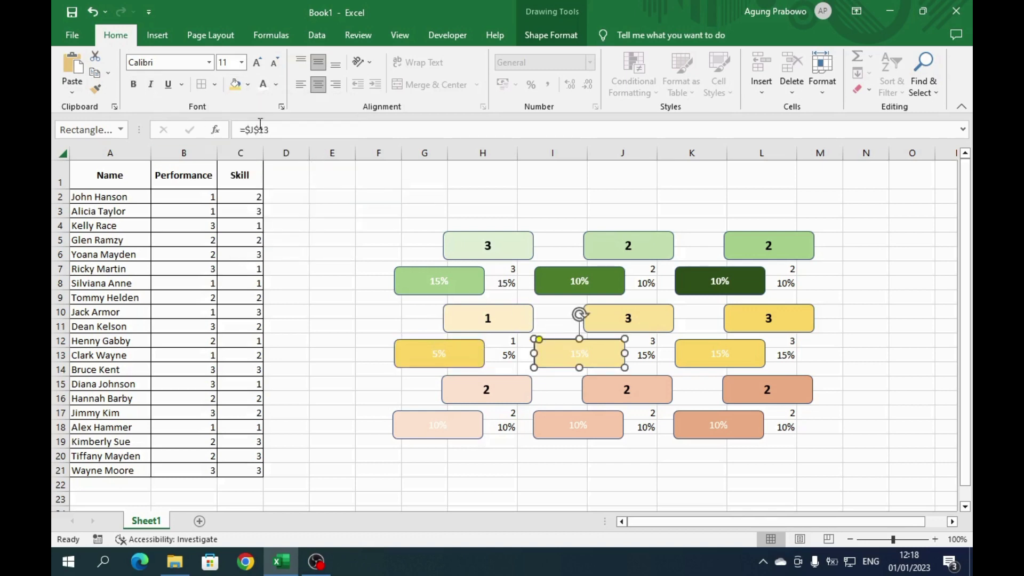
left_click(247, 84)
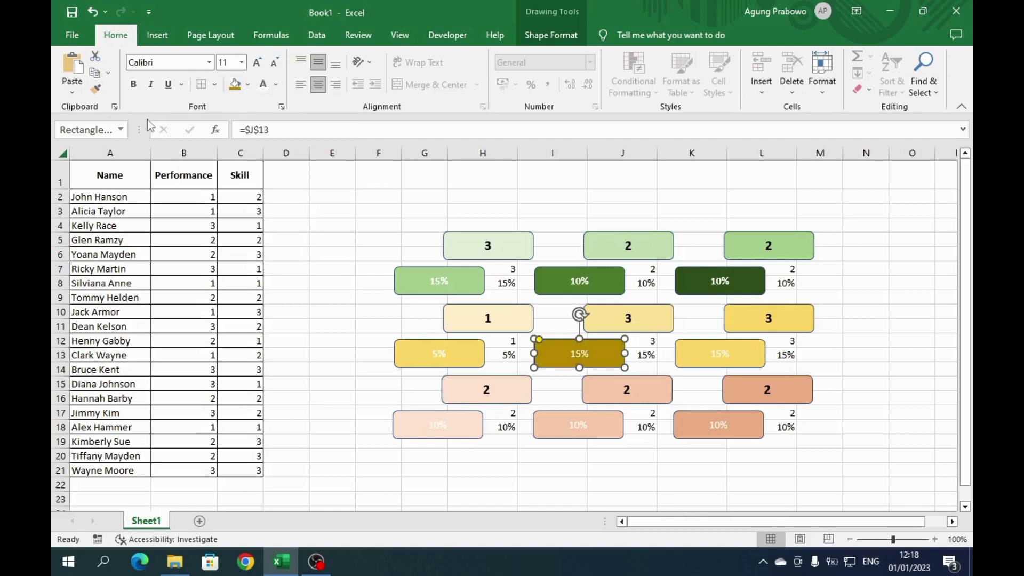
left_click(693, 356)
left_click(248, 84)
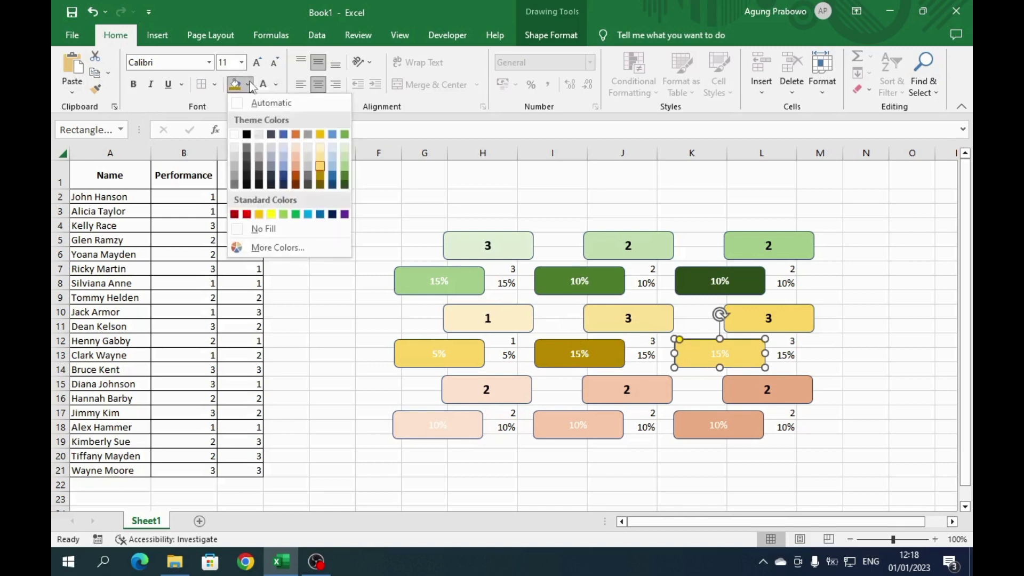
left_click(321, 184)
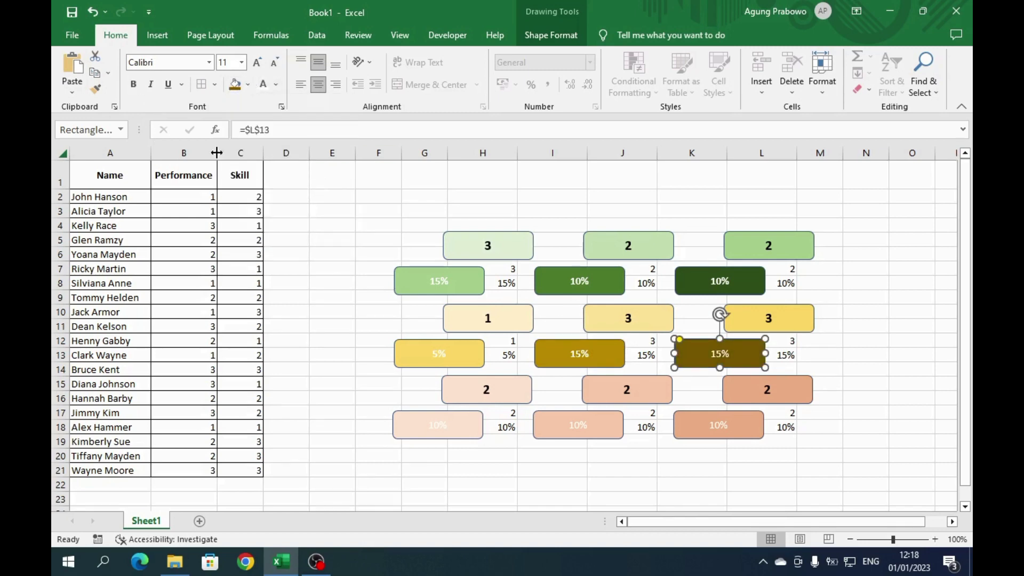
left_click(456, 418)
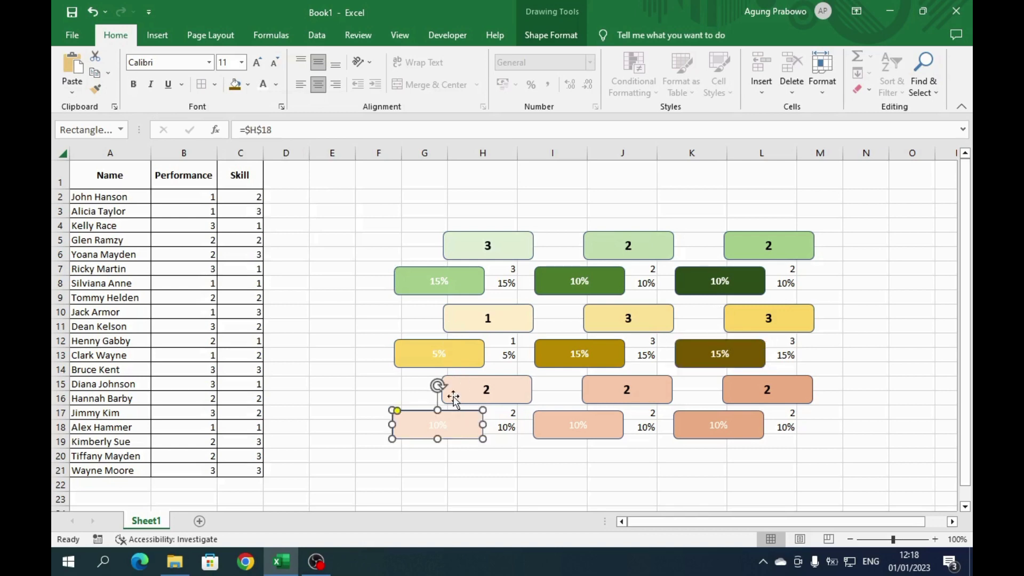
- Fill the three bottom-row 10% shapes darker peach, dark orange and dark brown
left_click(249, 85)
left_click(295, 170)
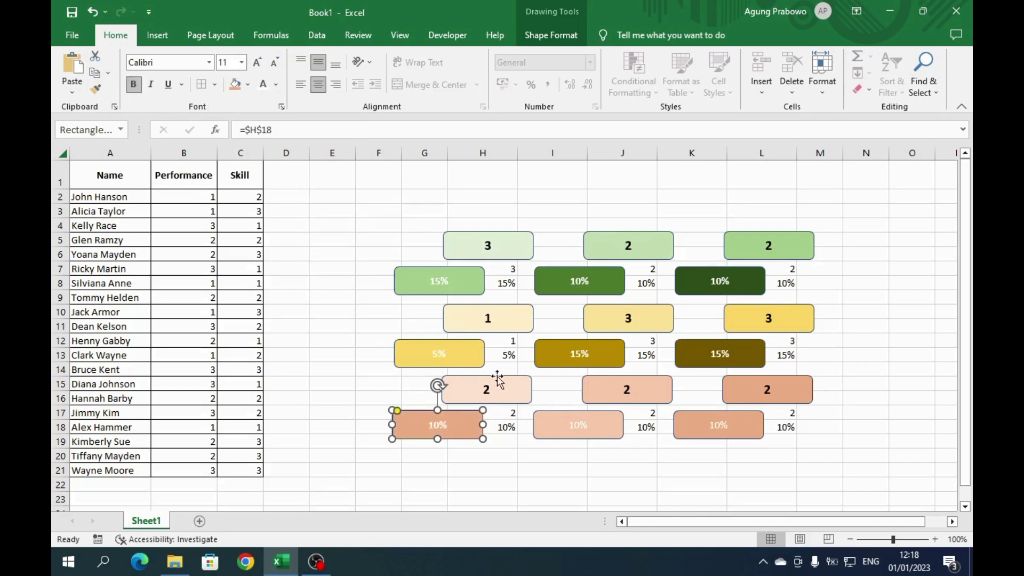
left_click(553, 421)
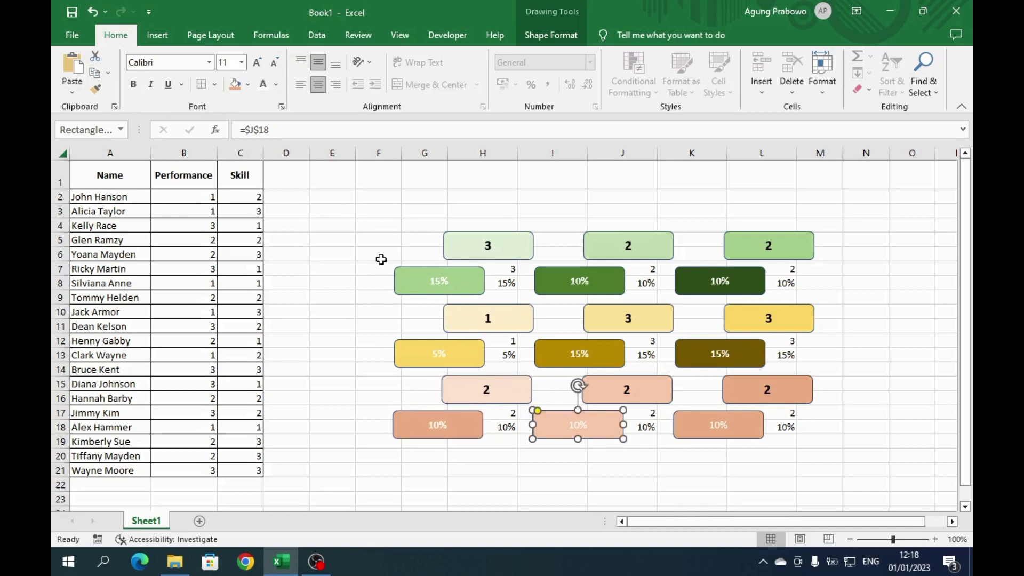
left_click(248, 85)
left_click(296, 177)
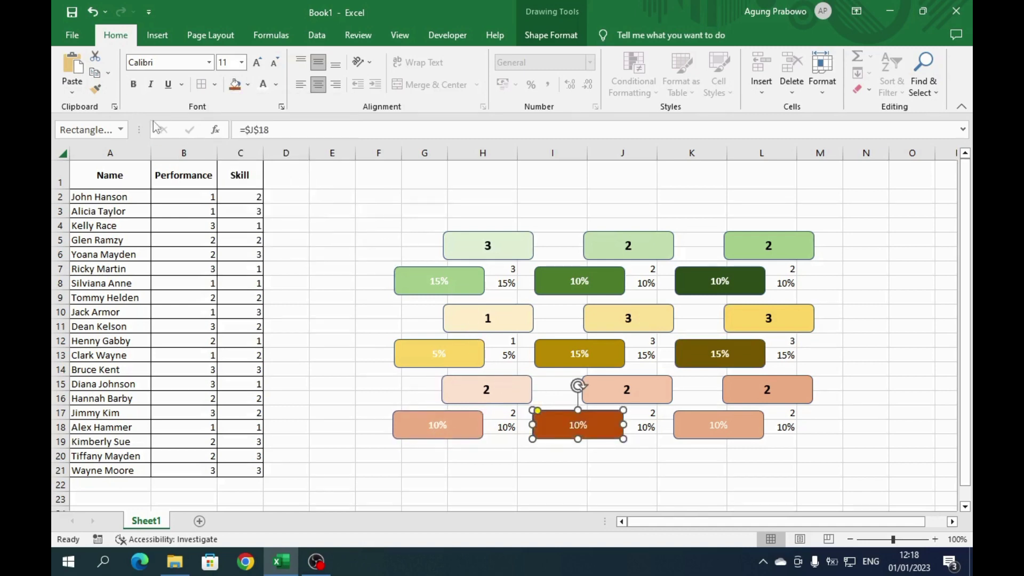
left_click(703, 422)
left_click(248, 84)
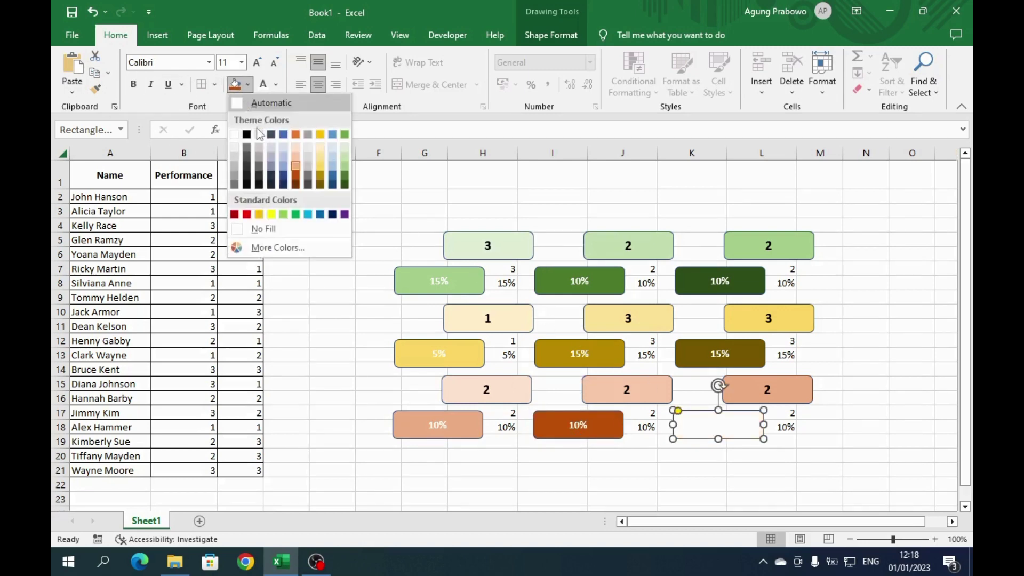
left_click(294, 185)
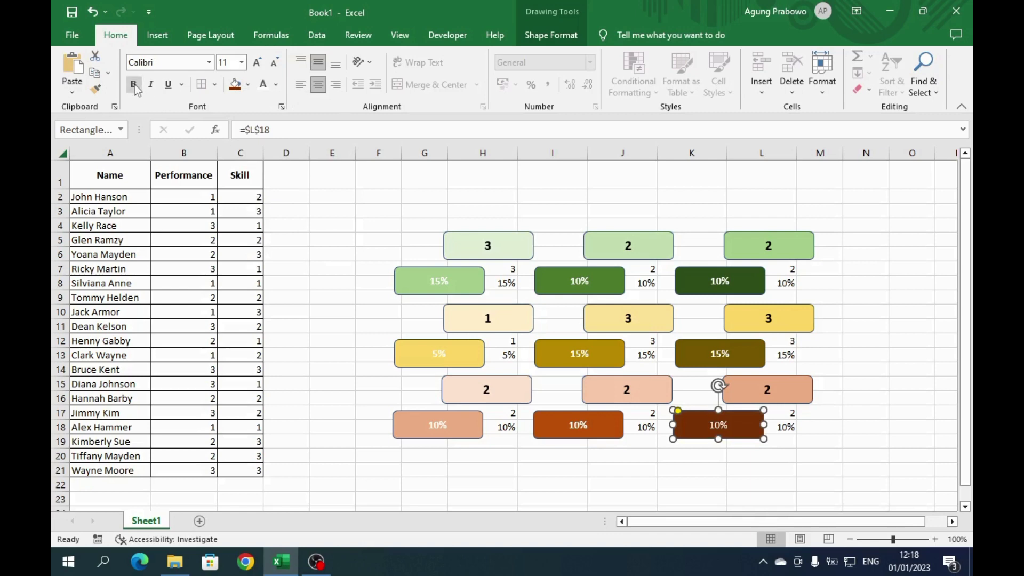
- Set the three bottom-row percentage shapes to 0.8 cm tall, correcting an accidental 8 cm
left_click(580, 424, "shift")
left_click(470, 419, "shift")
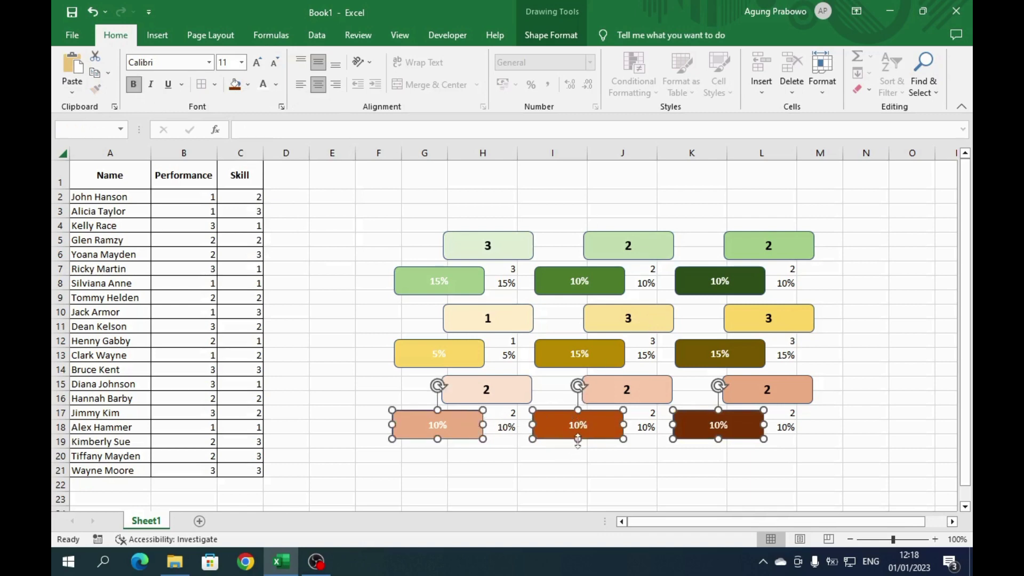
left_click(533, 32)
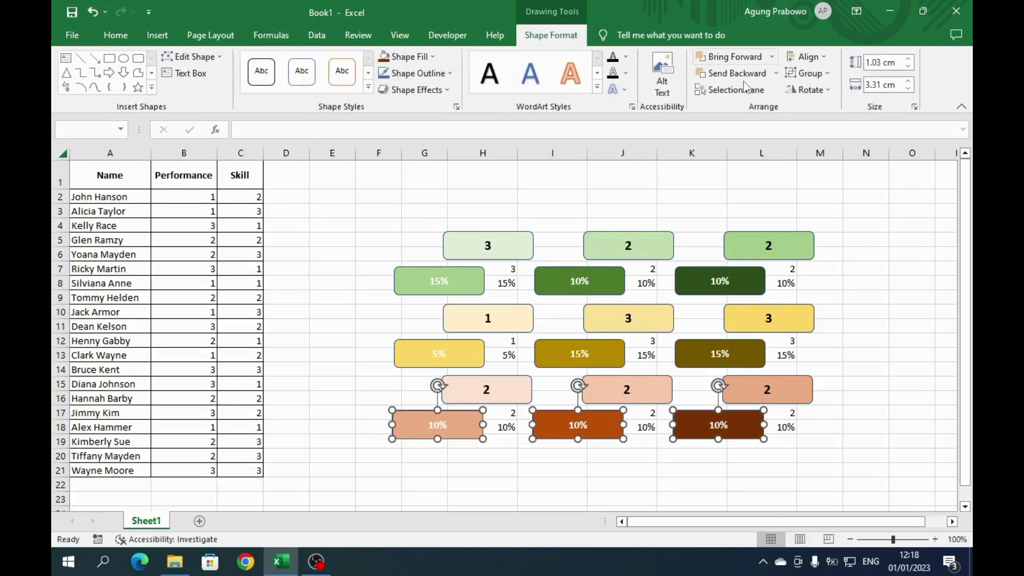
left_click(900, 62)
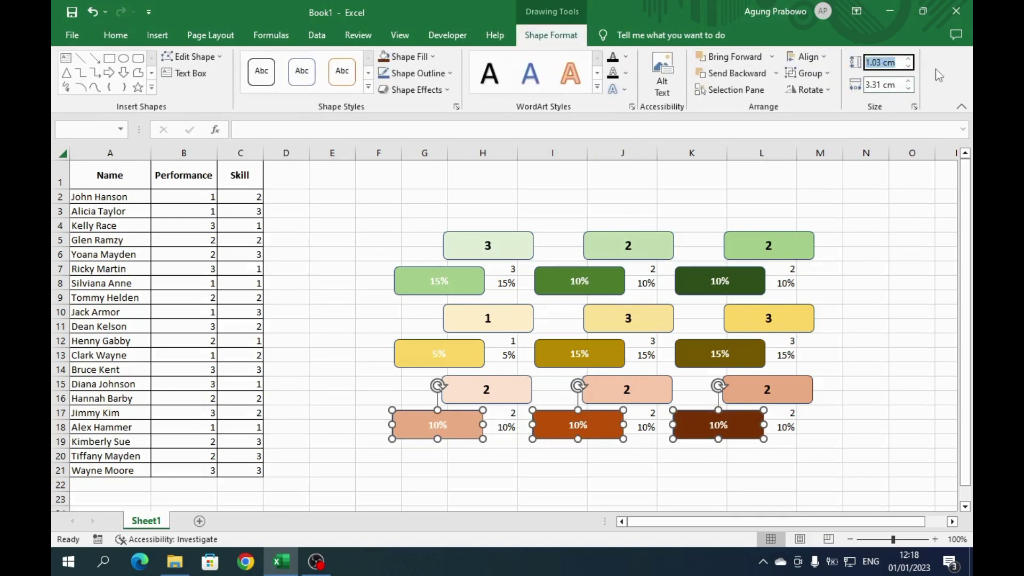
type("8")
key("Return")
key("ctrl+z")
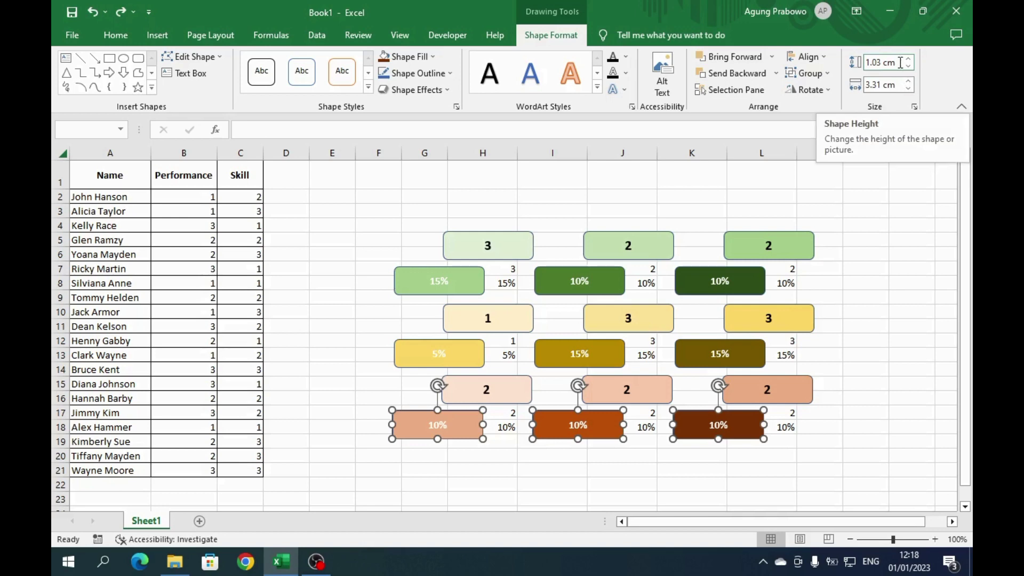
left_click_drag(865, 63, 913, 64)
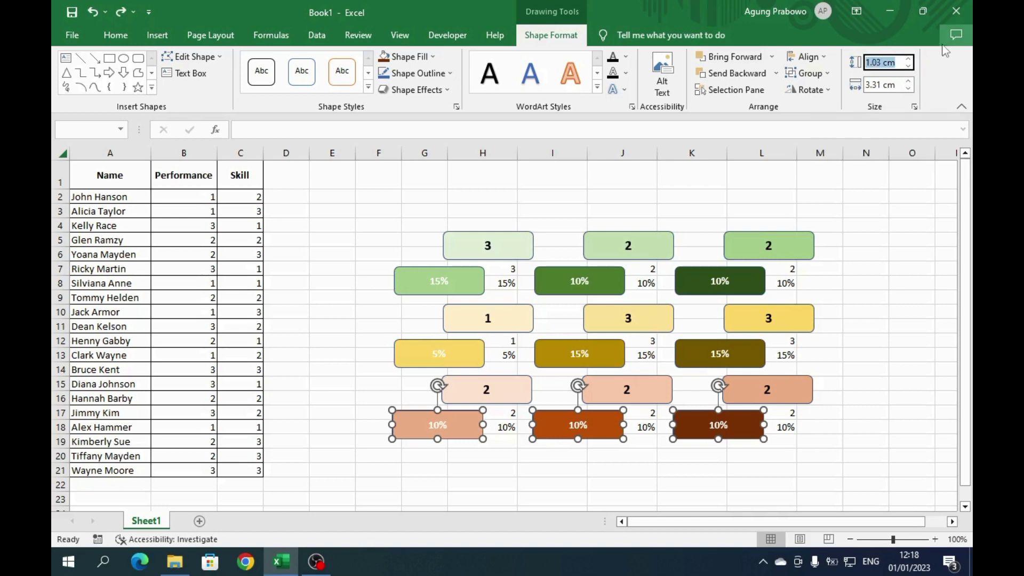
type("0.8")
key("Return")
- Set the three middle-row yellow percentage shapes to 0.8 cm tall
left_click(476, 352)
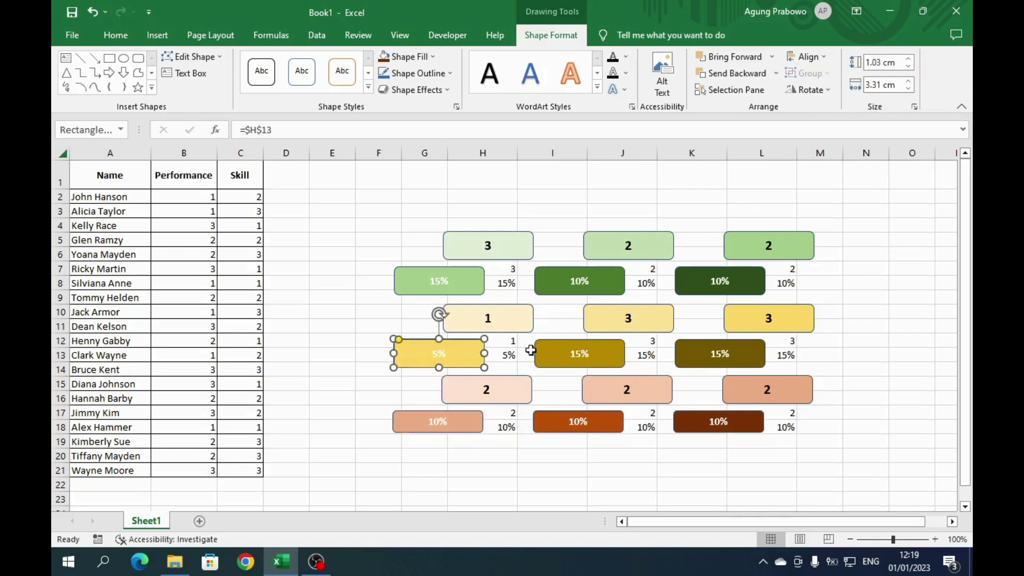
left_click(581, 355, "shift")
left_click(693, 359, "shift")
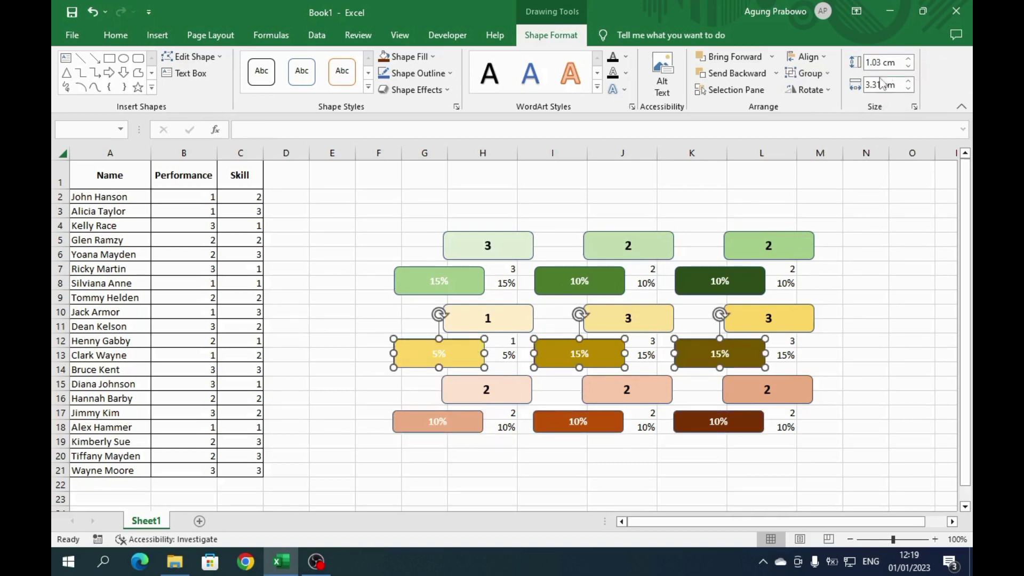
left_click(867, 62)
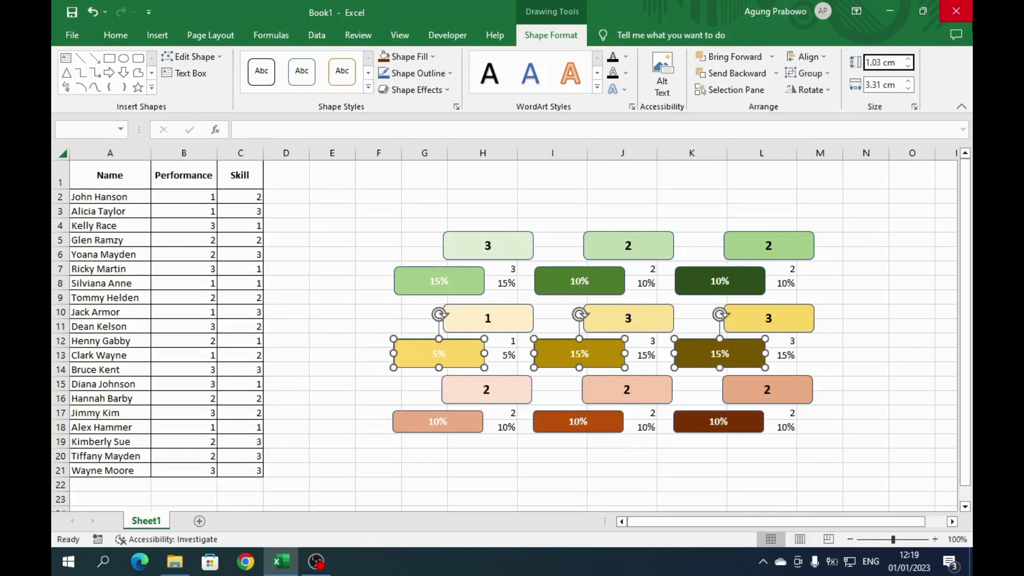
key("ctrl+a")
type("0.8")
key("Return")
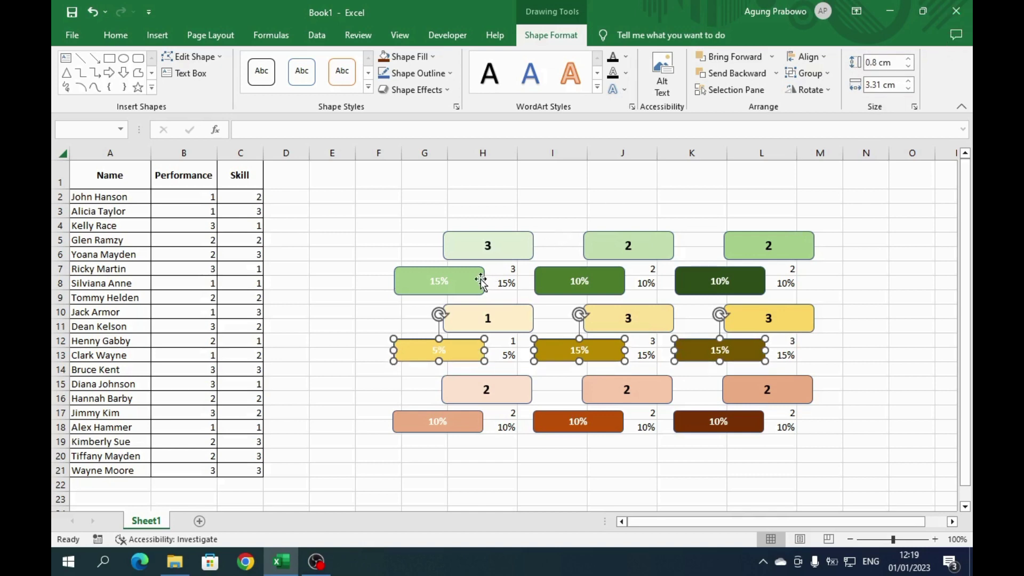
- Set the three top-row green percentage shapes to 0.8 cm tall
left_click(479, 281)
left_click(581, 288, "shift")
left_click(715, 285, "shift")
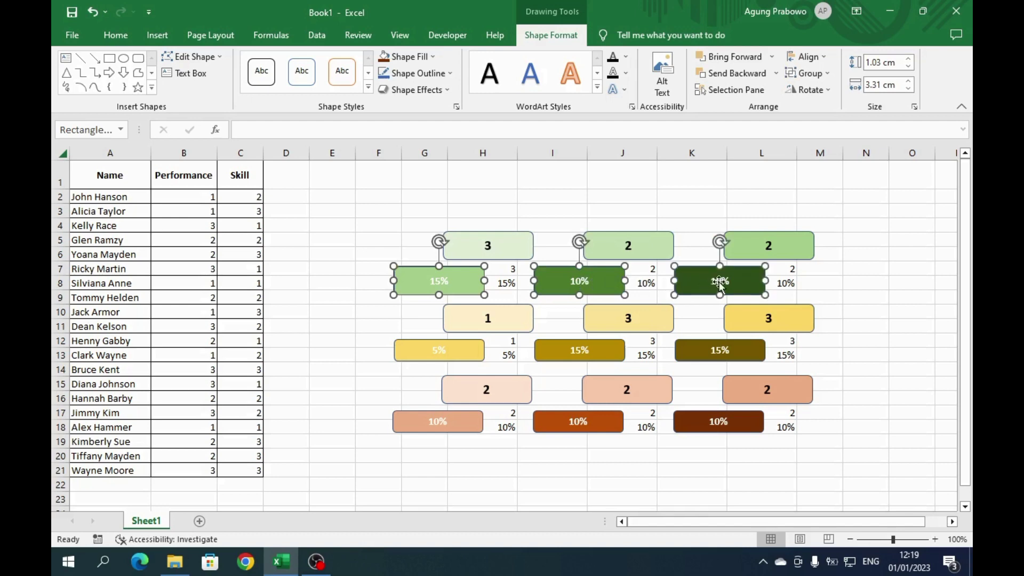
left_click(899, 63)
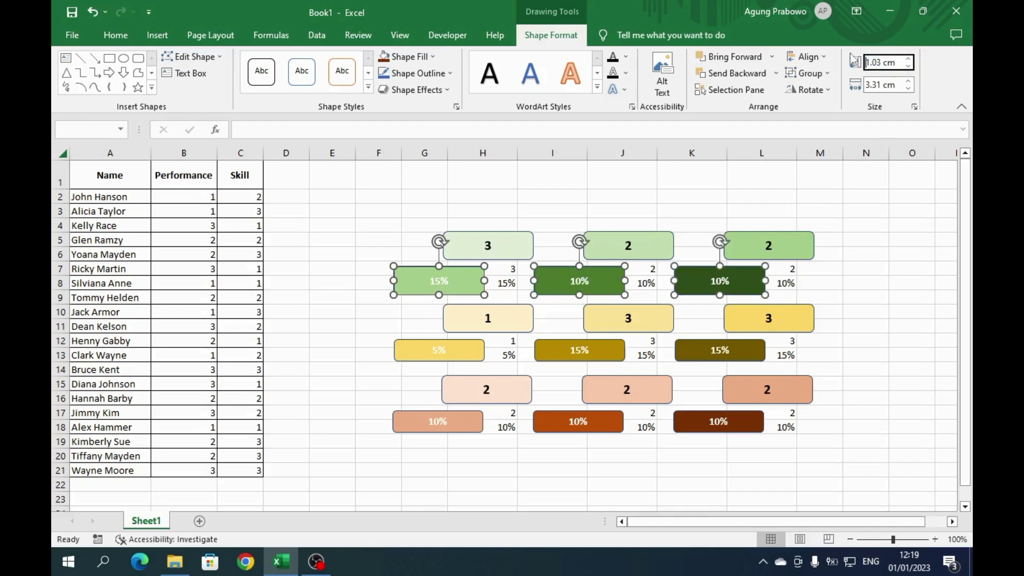
type("0.8")
key("Return")
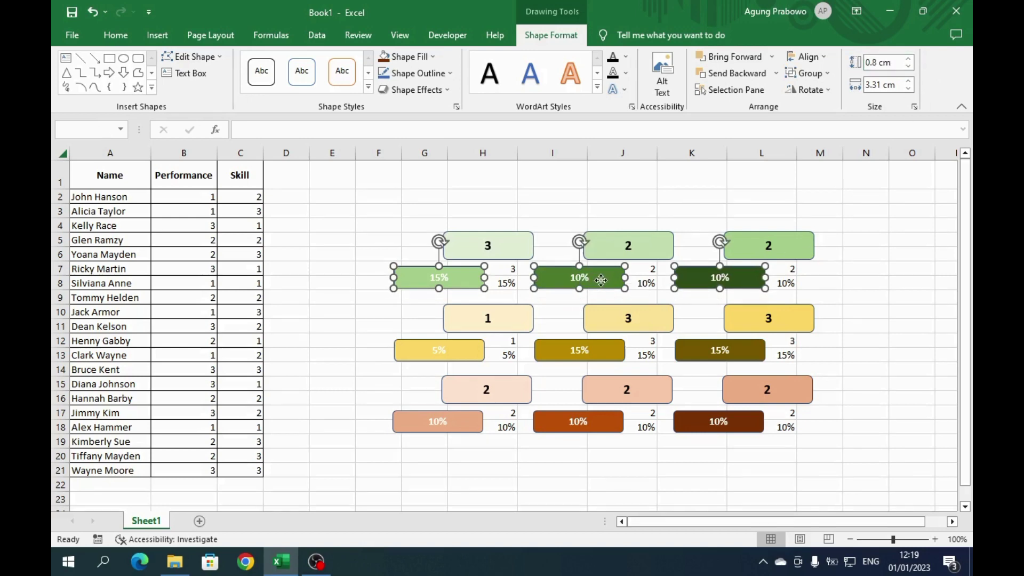
- Move the green and yellow percentage shapes beneath their number boxes
left_click_drag(595, 279, 642, 279)
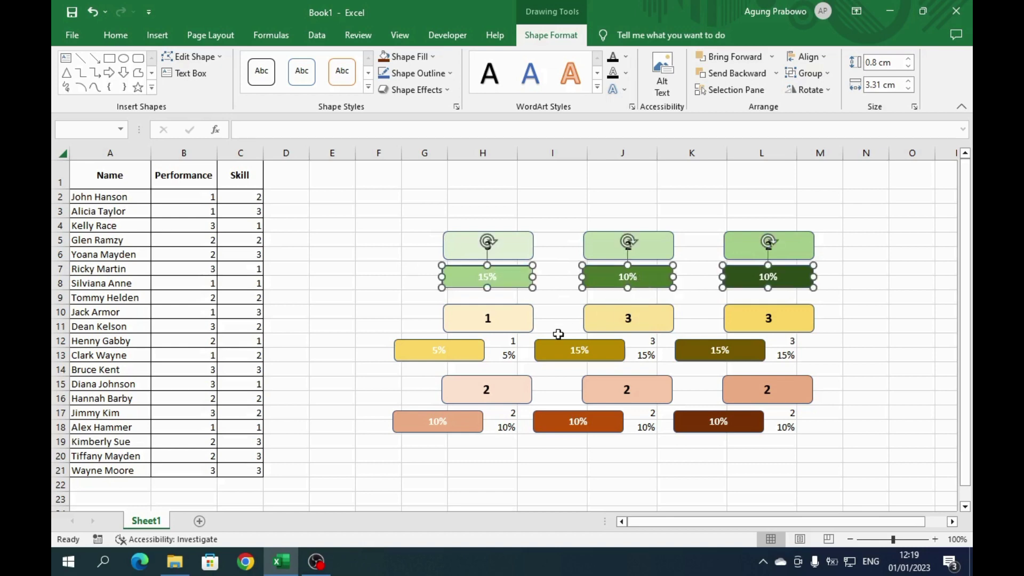
left_click(476, 351)
left_click(558, 354, "shift")
left_click(695, 352, "shift")
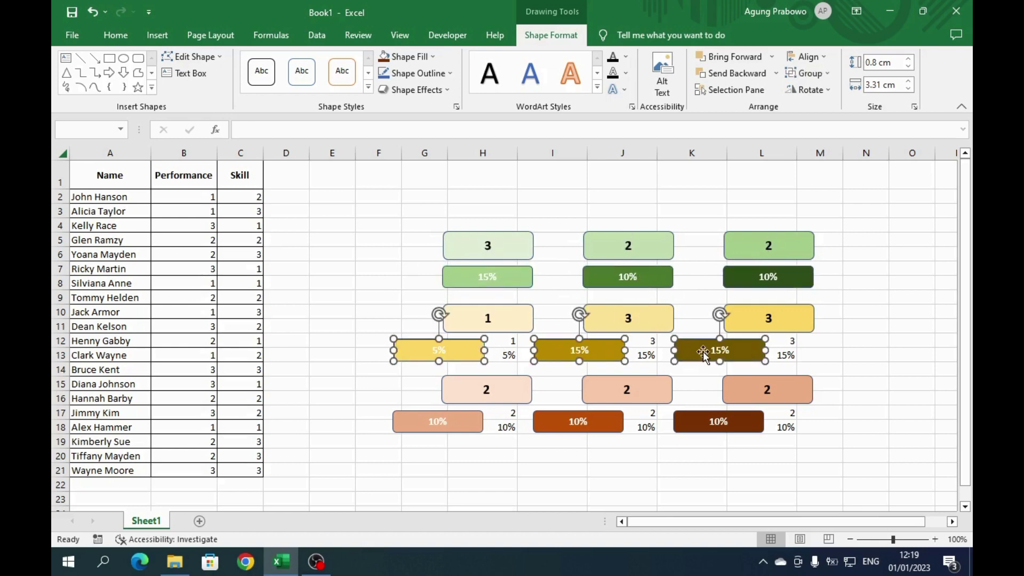
left_click_drag(701, 352, 754, 349)
- Move the three peach percentage shapes beneath the bottom-row number boxes
left_click(418, 421)
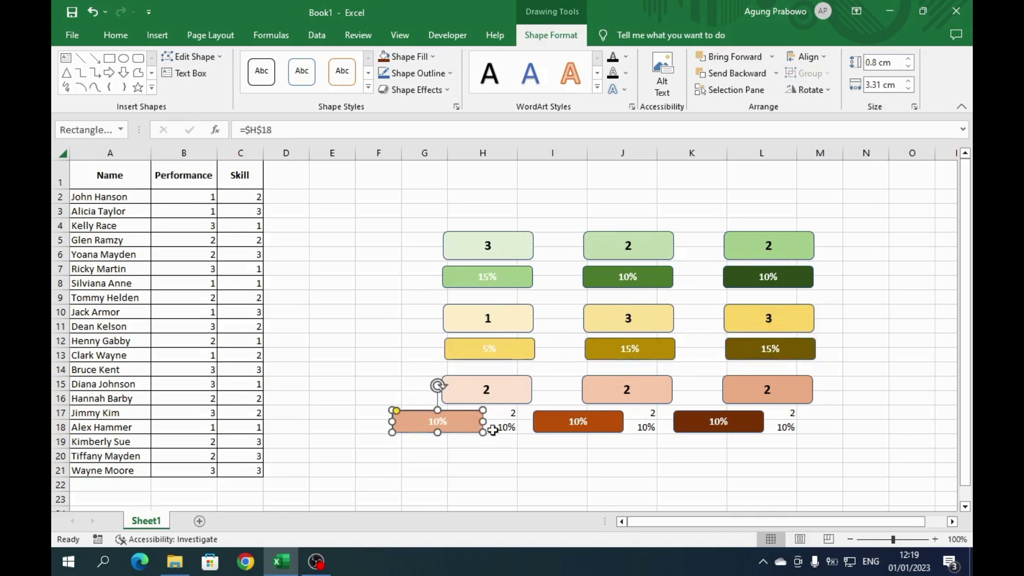
left_click(562, 429, "shift")
left_click(698, 420, "shift")
left_click_drag(594, 424, 645, 423)
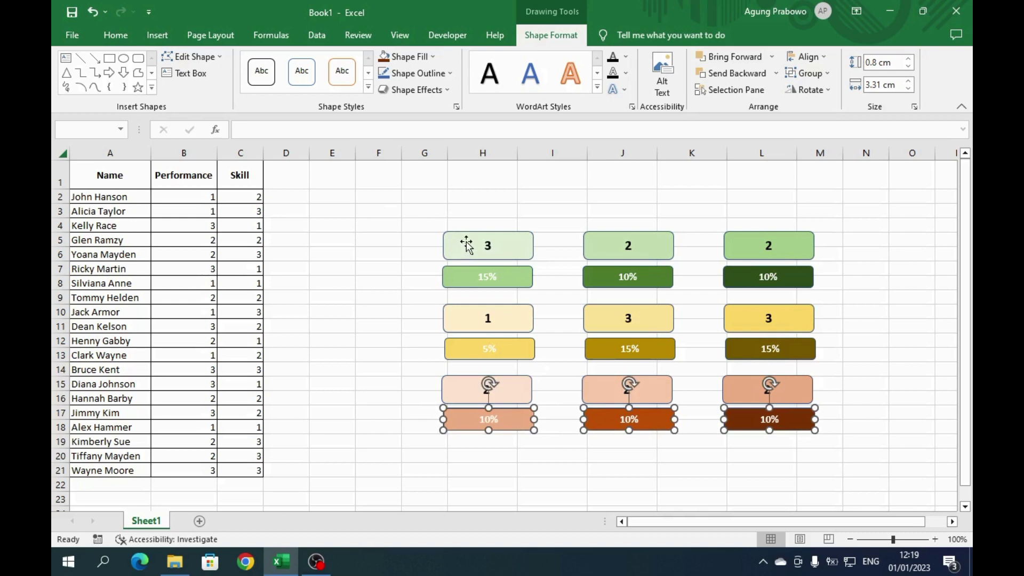
- Turn on Select Objects and centre-align the six shapes in column H
left_click(104, 35)
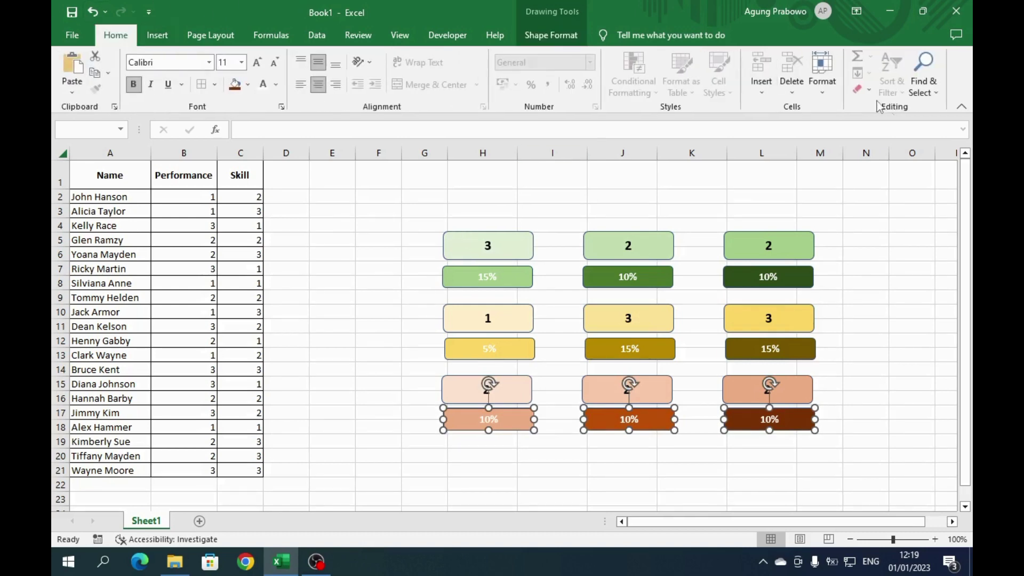
left_click(921, 88)
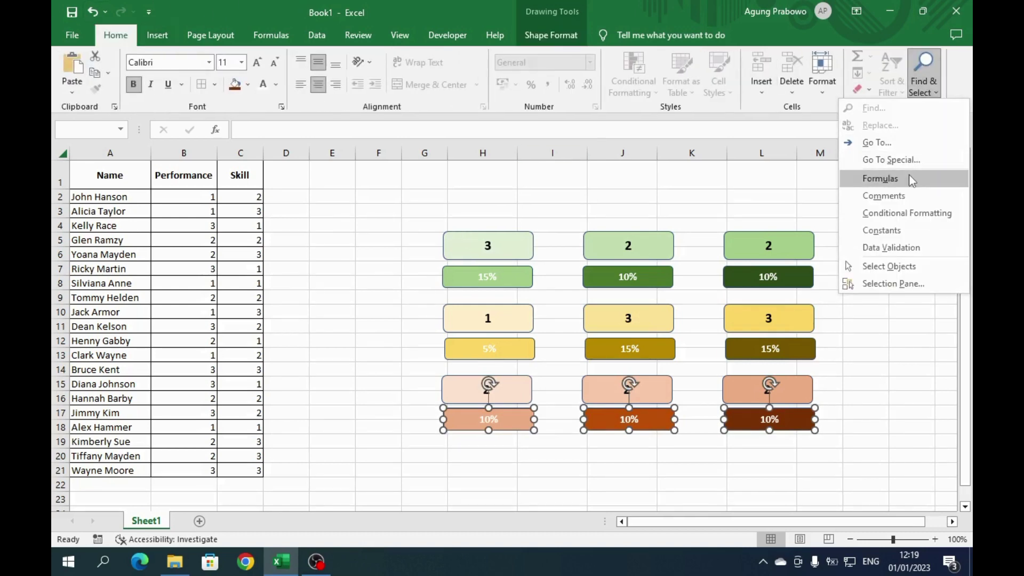
left_click(860, 269)
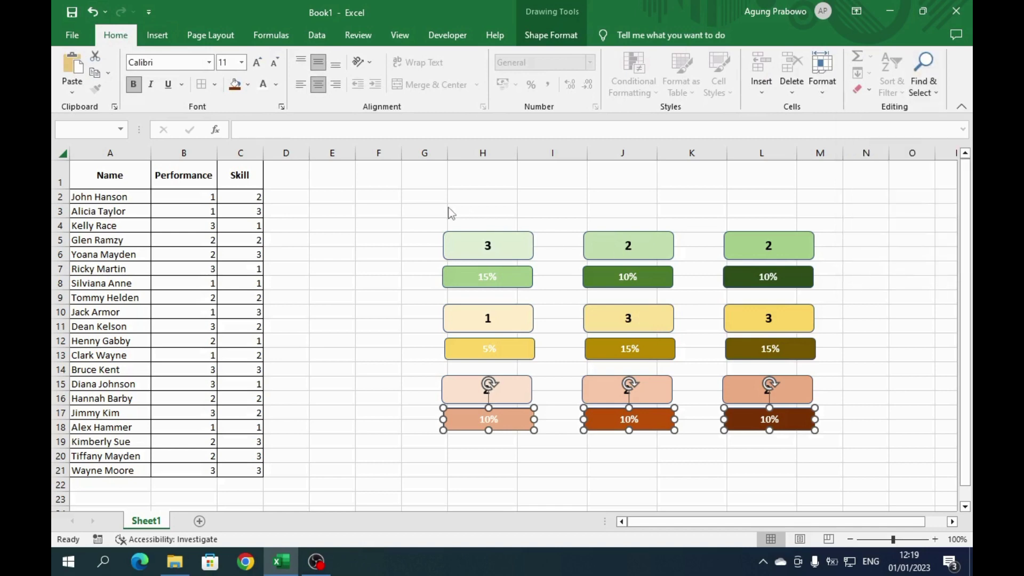
left_click_drag(424, 212, 561, 472)
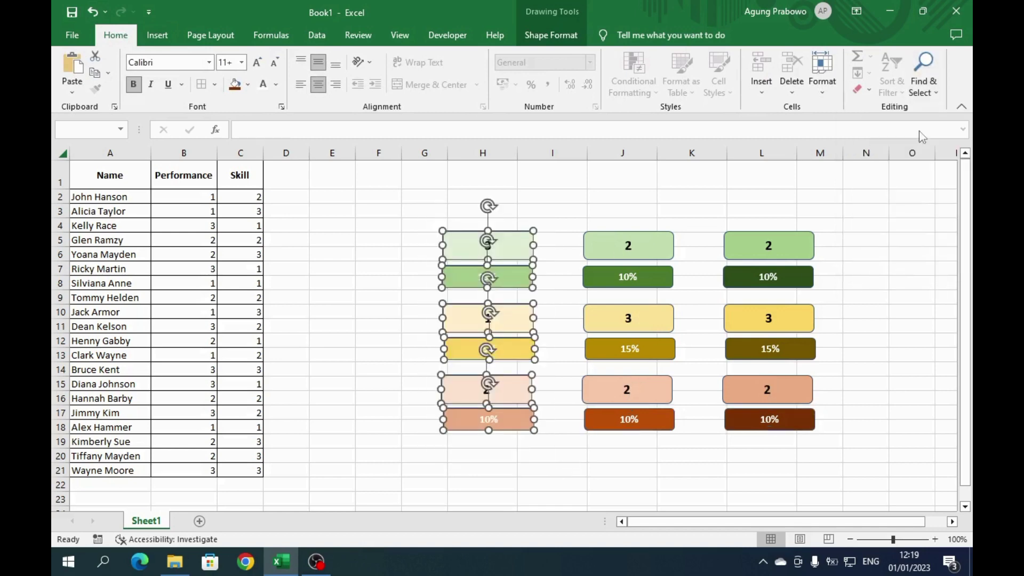
left_click(568, 38)
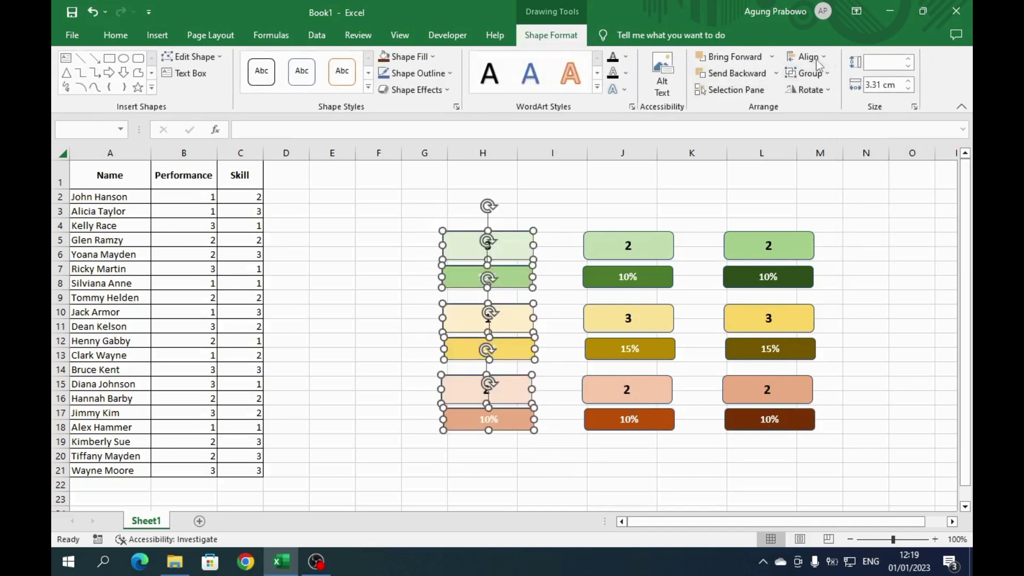
left_click(818, 57)
left_click(816, 92)
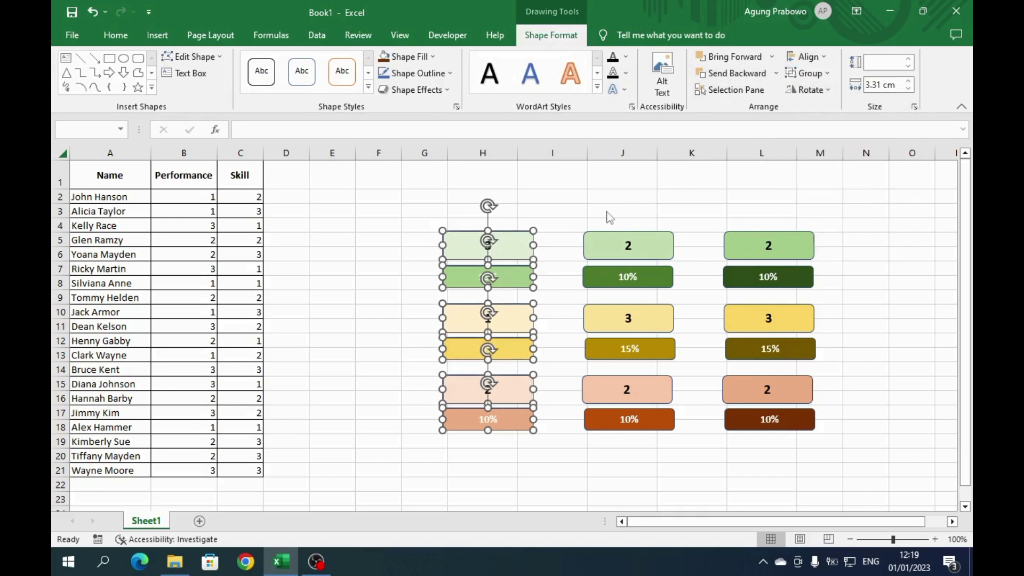
- Centre-align the shapes in columns J and L, then deselect them
left_click_drag(561, 217, 695, 474)
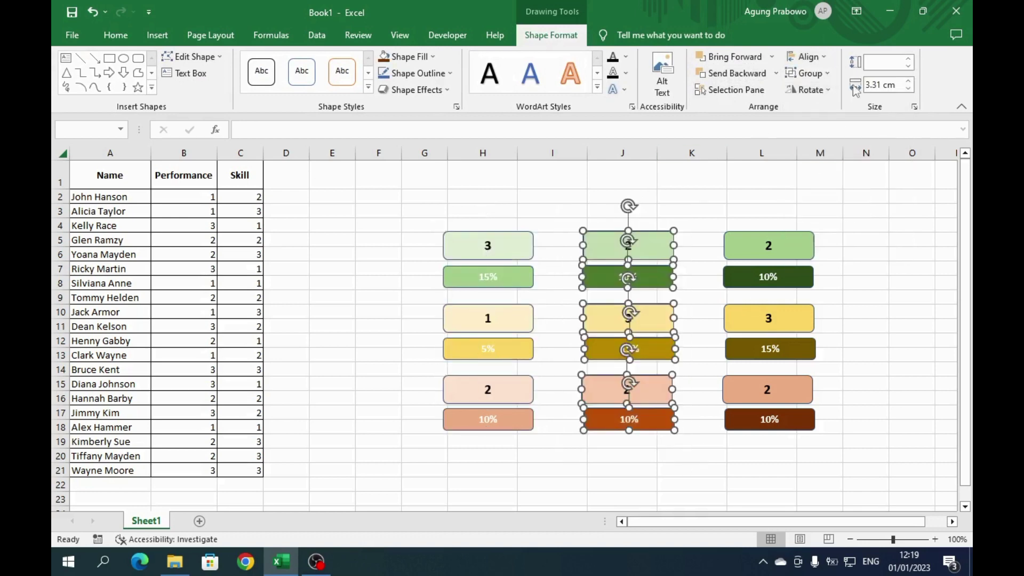
left_click(811, 57)
left_click(832, 91)
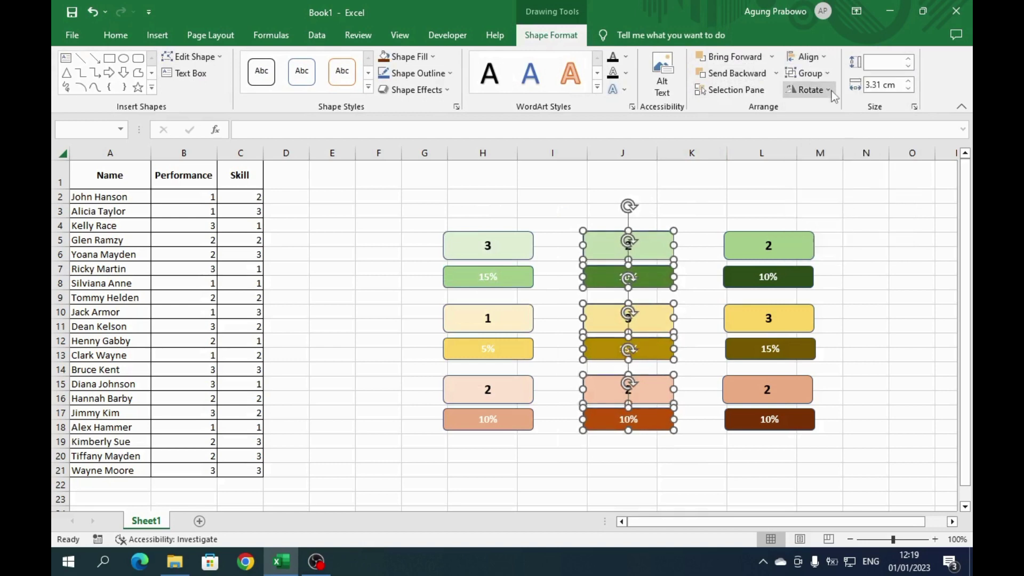
left_click_drag(708, 215, 828, 468)
left_click(808, 56)
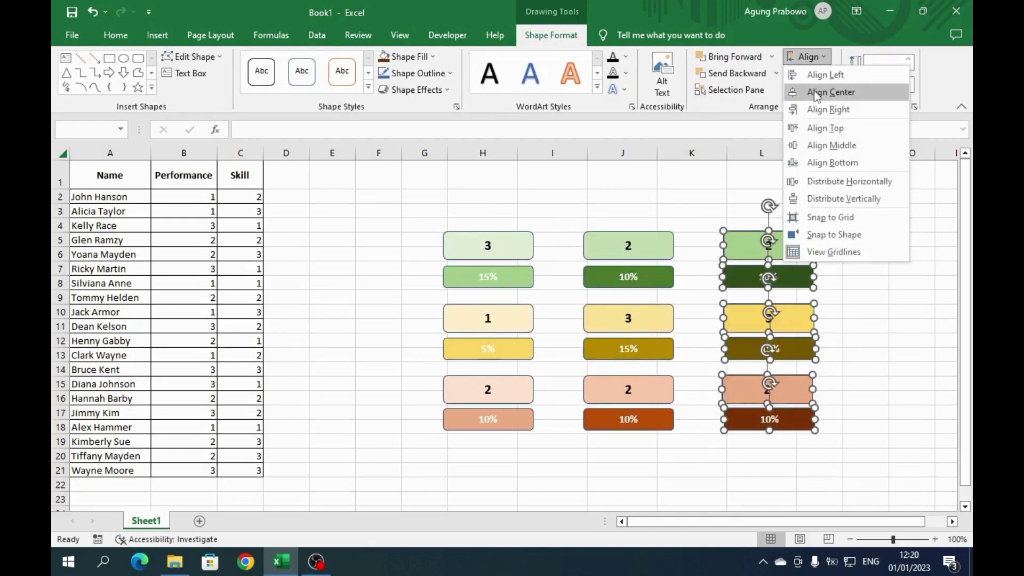
left_click(816, 93)
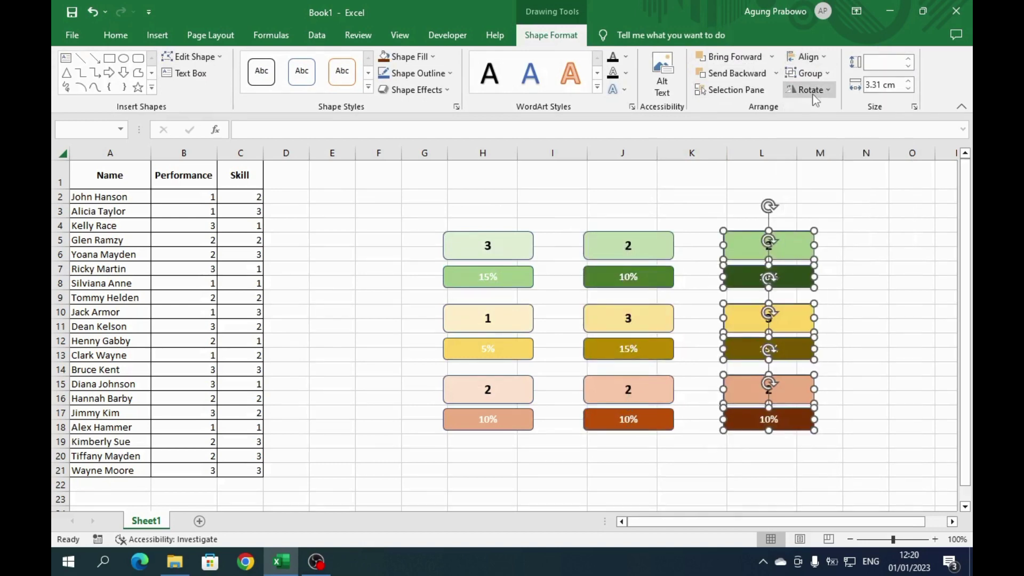
left_click(900, 279)
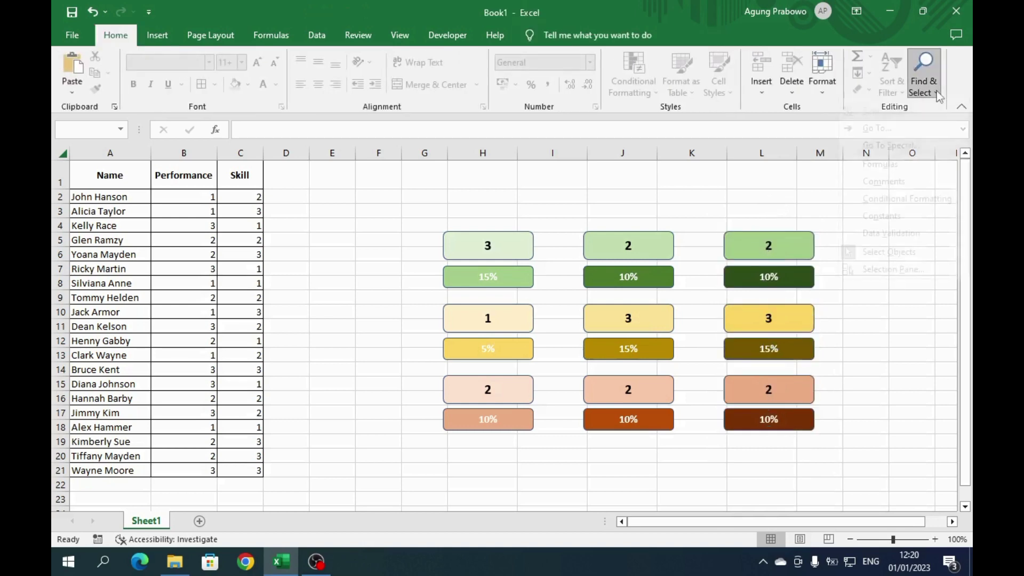
left_click(923, 85)
- Return to cell selection and set B5 to 1 and C4 to 3
left_click(891, 267)
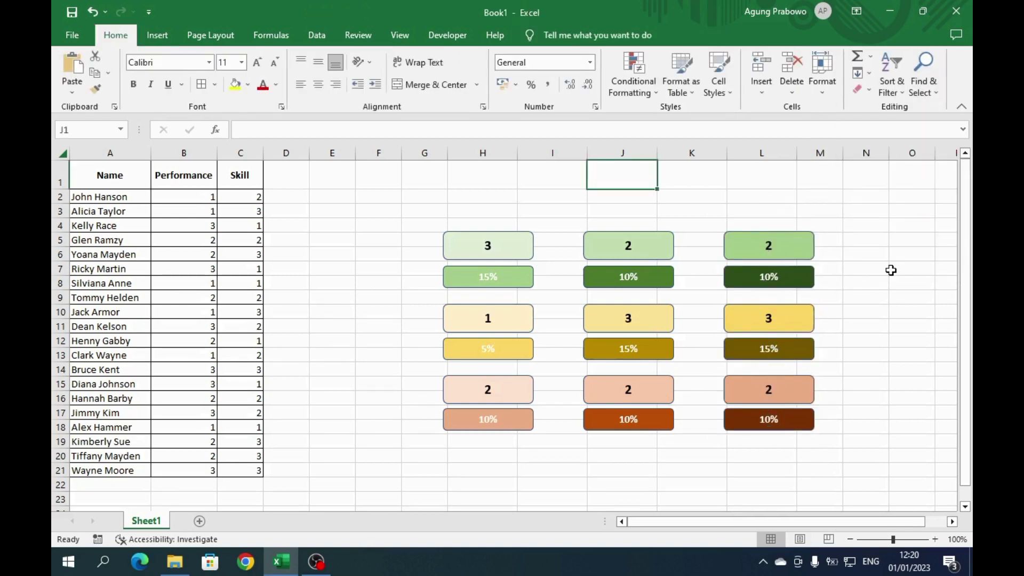
left_click(193, 241)
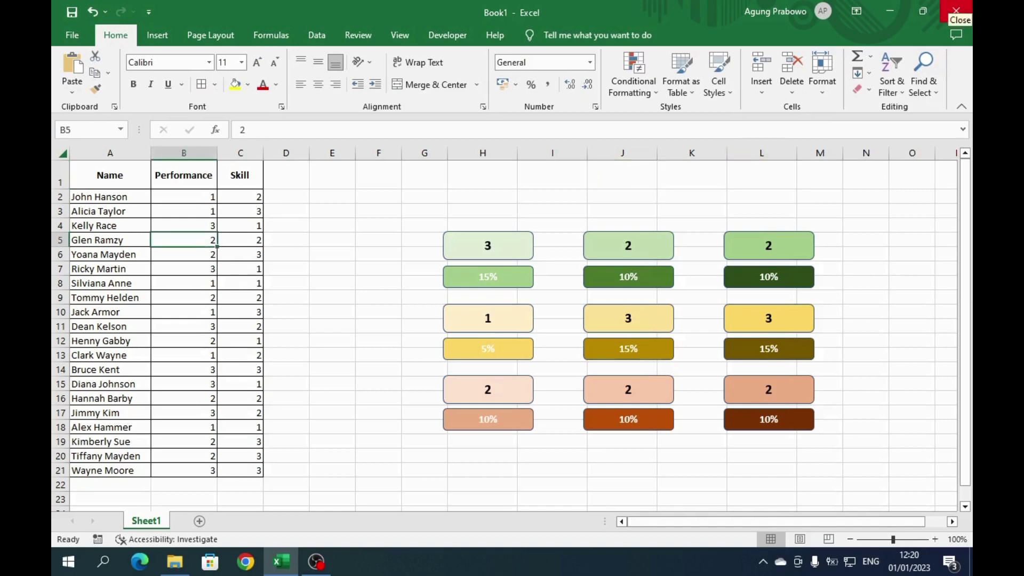
type("1")
key("Return")
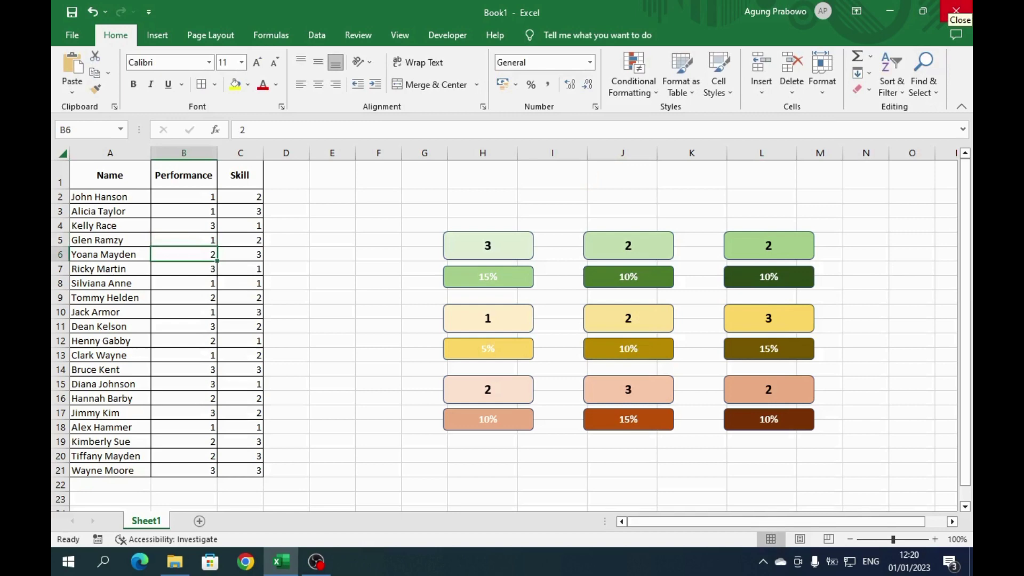
key("Up")
key("Up")
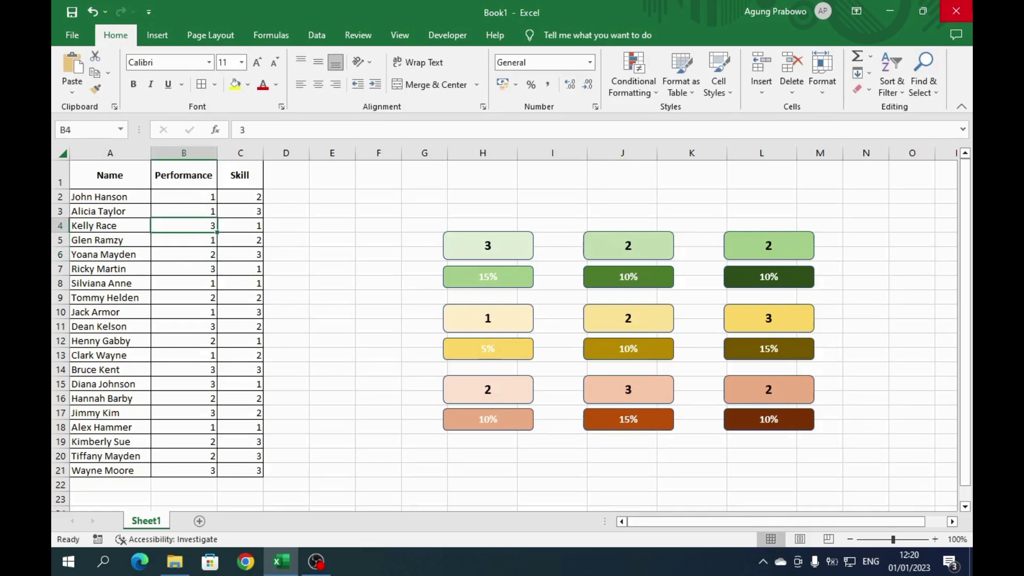
key("Right")
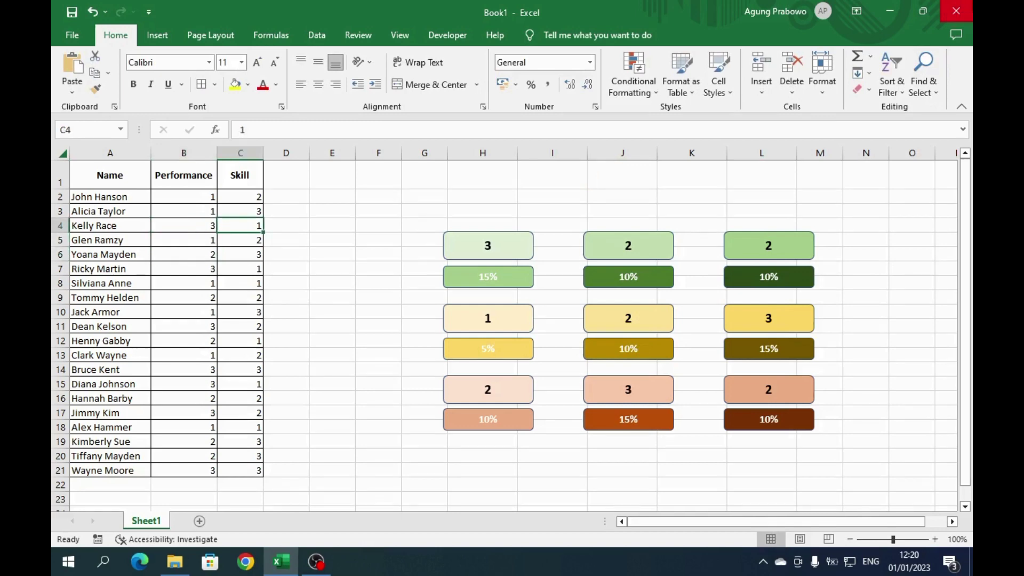
type("3")
key("Return")
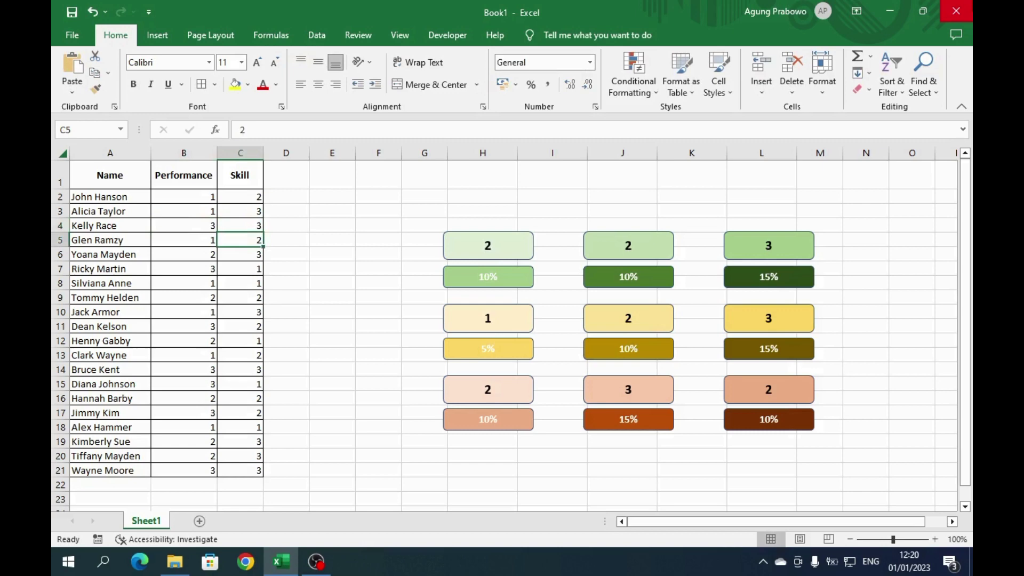
- Set B2 to 2, C2 to 3, and both B21 and C21 to 1
key("Left")
key("Up")
key("Up")
key("Up")
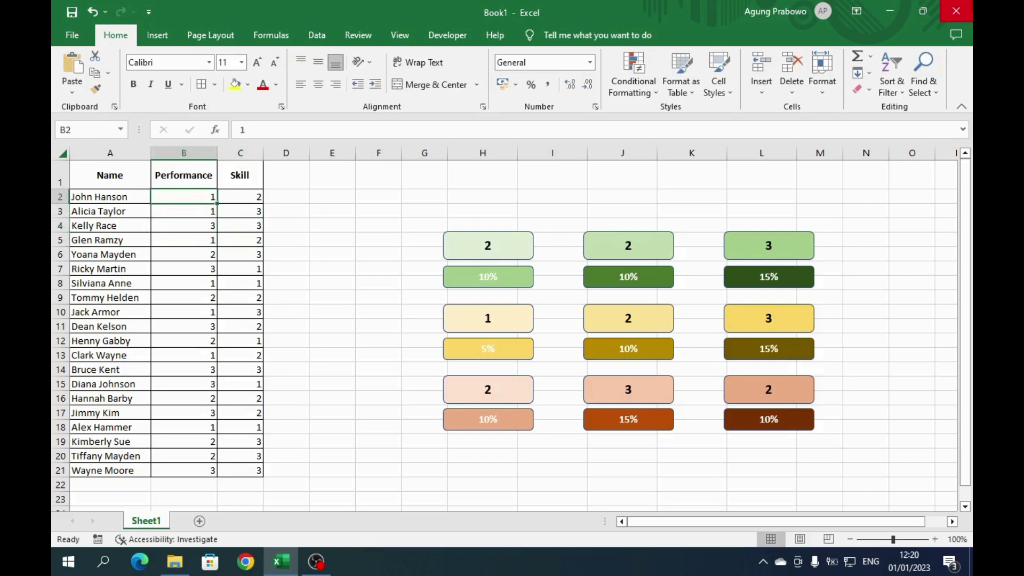
type("2")
key("Tab")
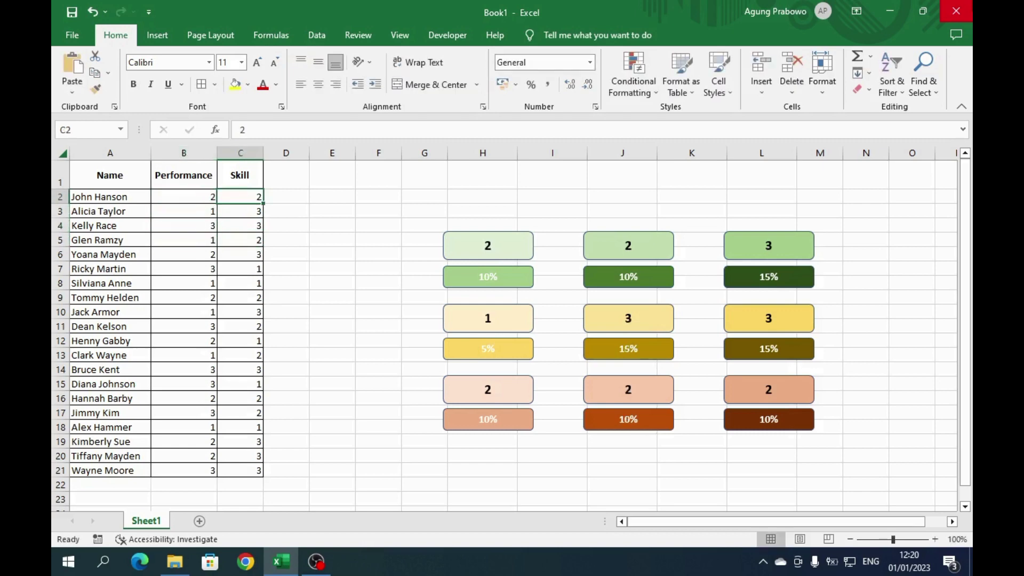
type("3")
key("Left")
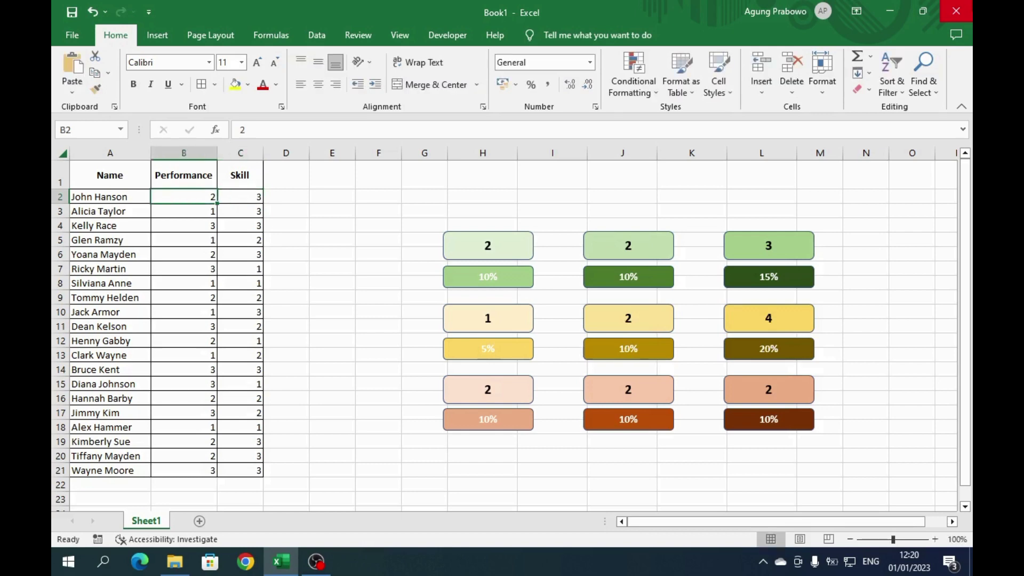
key("Down")
key("Down")
key("Down")
key("Down")
key("Down")
key("Down")
key("Down")
key("Down")
key("Down")
key("Down")
key("Down")
key("Down")
key("Down")
key("Down")
key("Down")
key("Down")
key("Down")
key("Down")
key("Down")
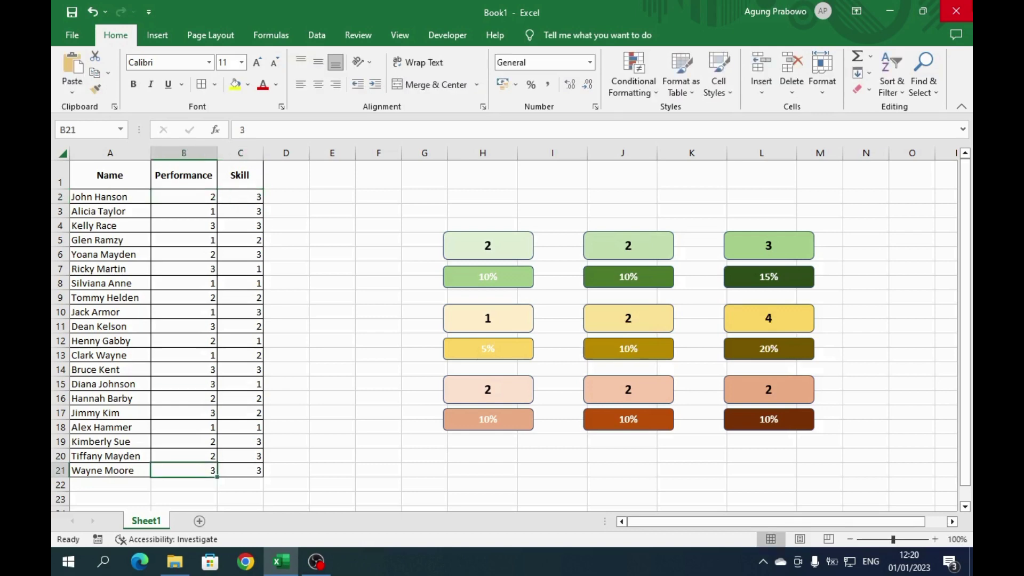
type("1")
key("Tab")
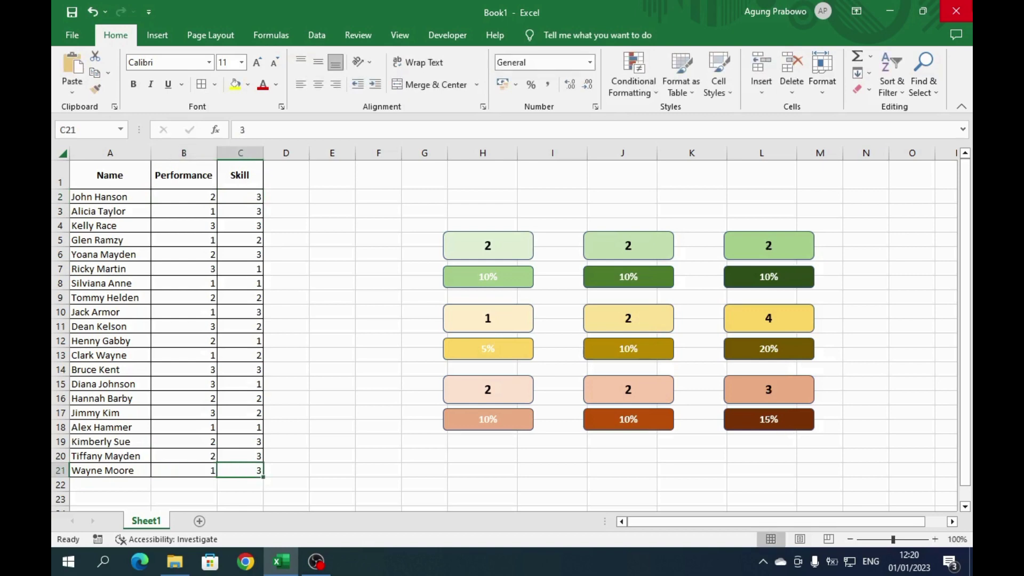
type("1")
key("Tab")
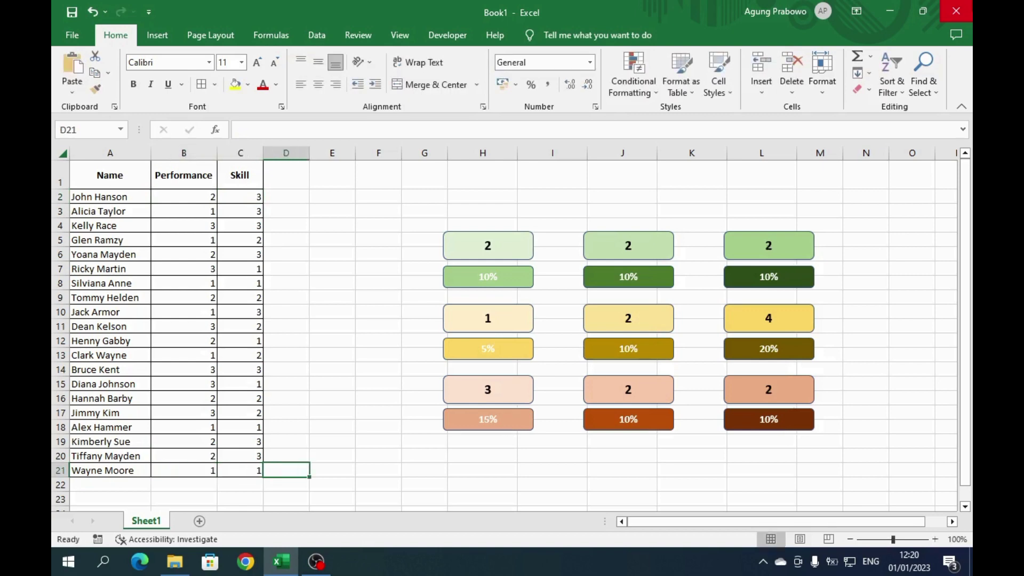